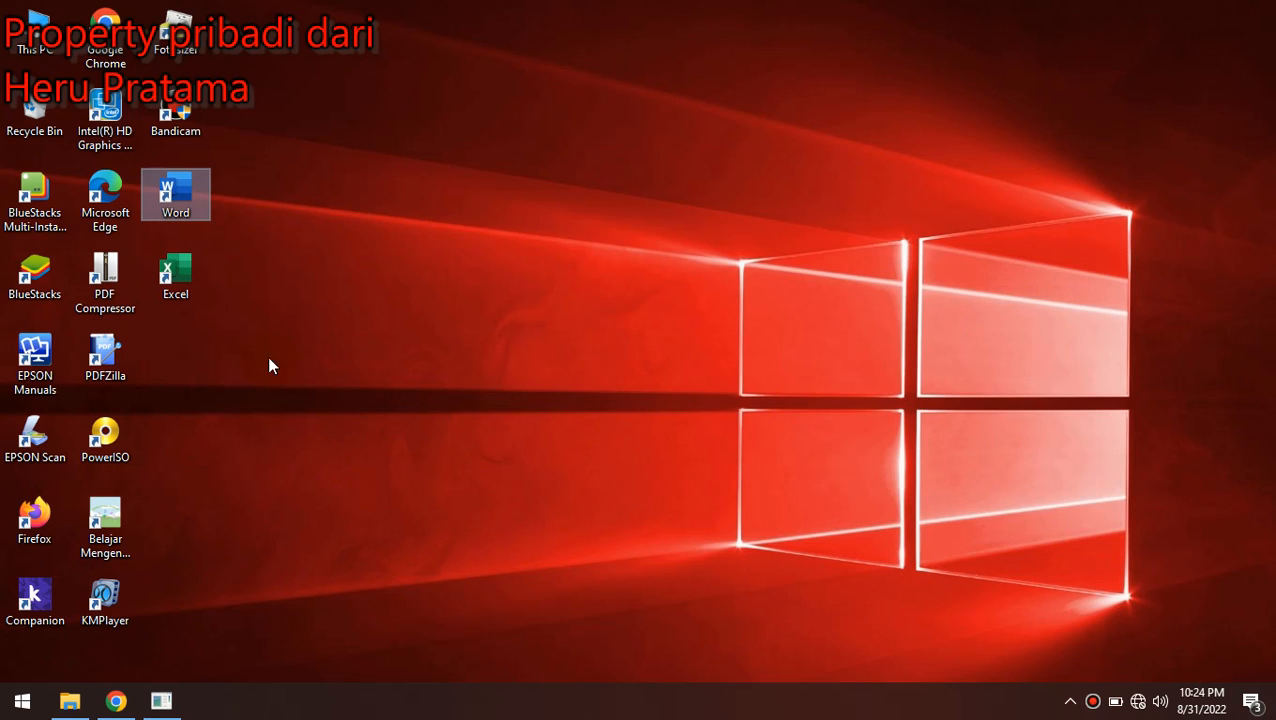
left_click(291, 200)
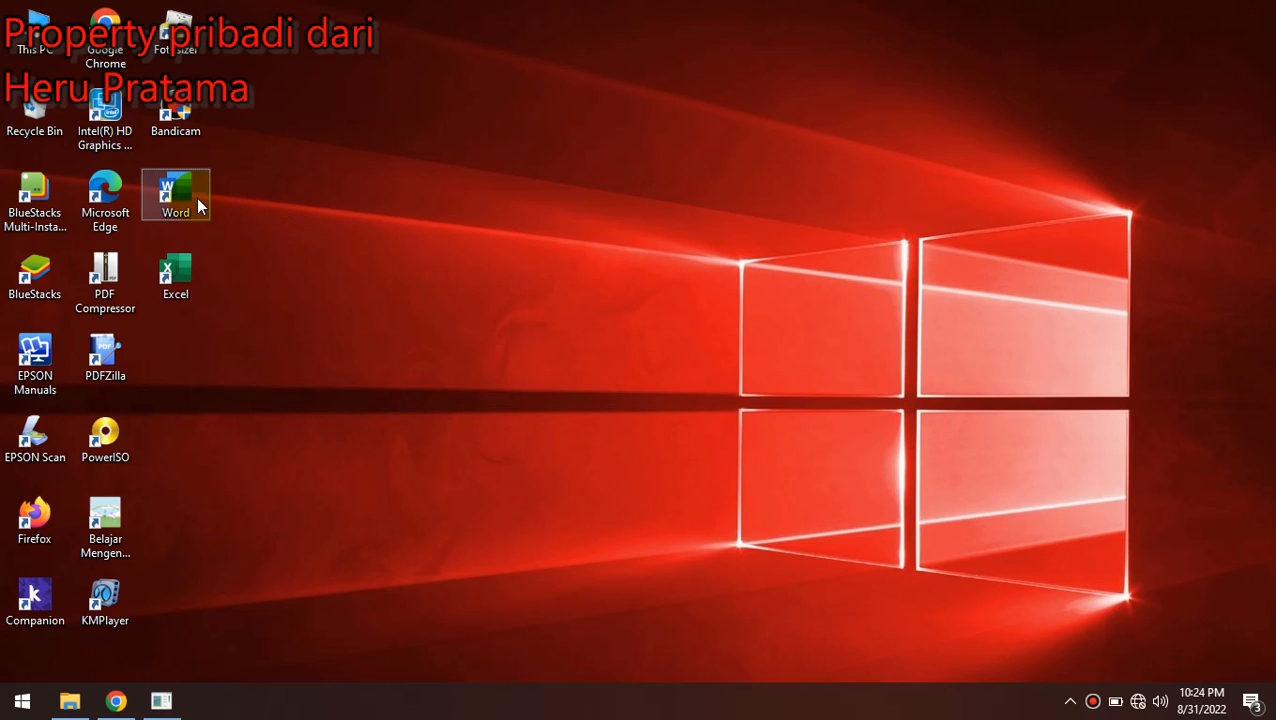
left_click_drag(186, 266, 201, 200)
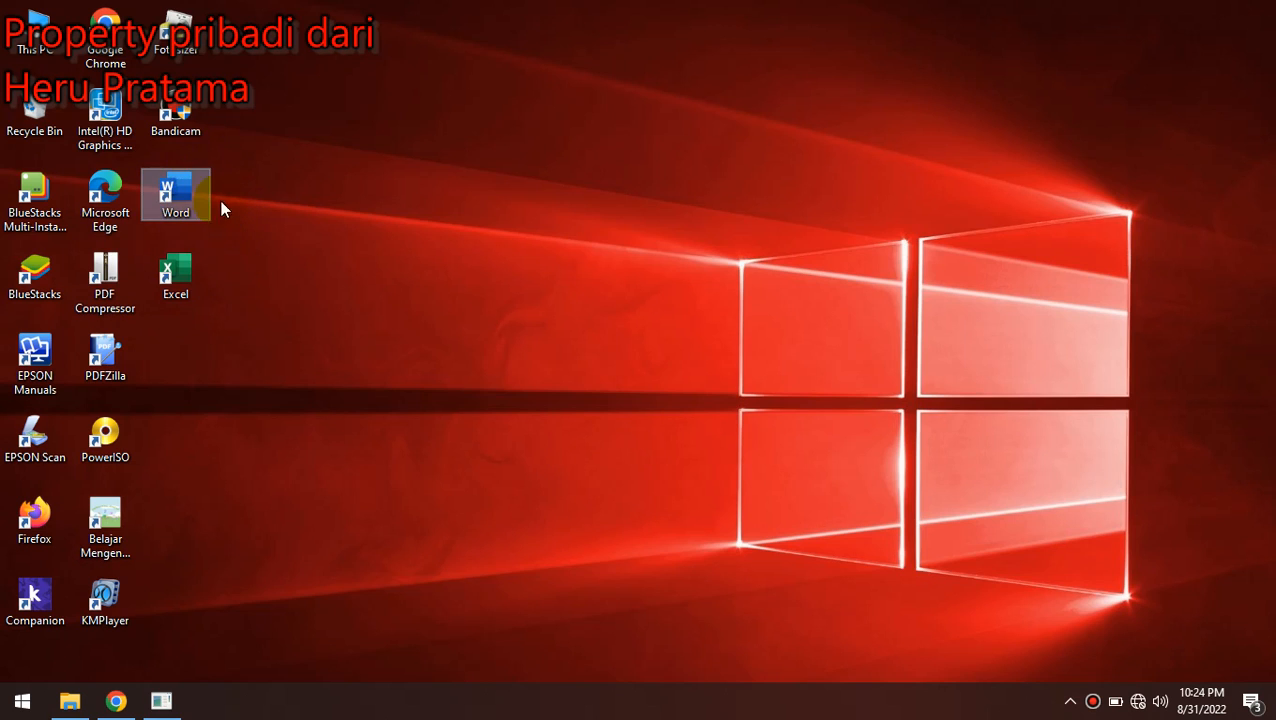
left_click(188, 188)
Search the installed apps for "word" and look over the matching results, then dismiss the search.
left_click(10, 672)
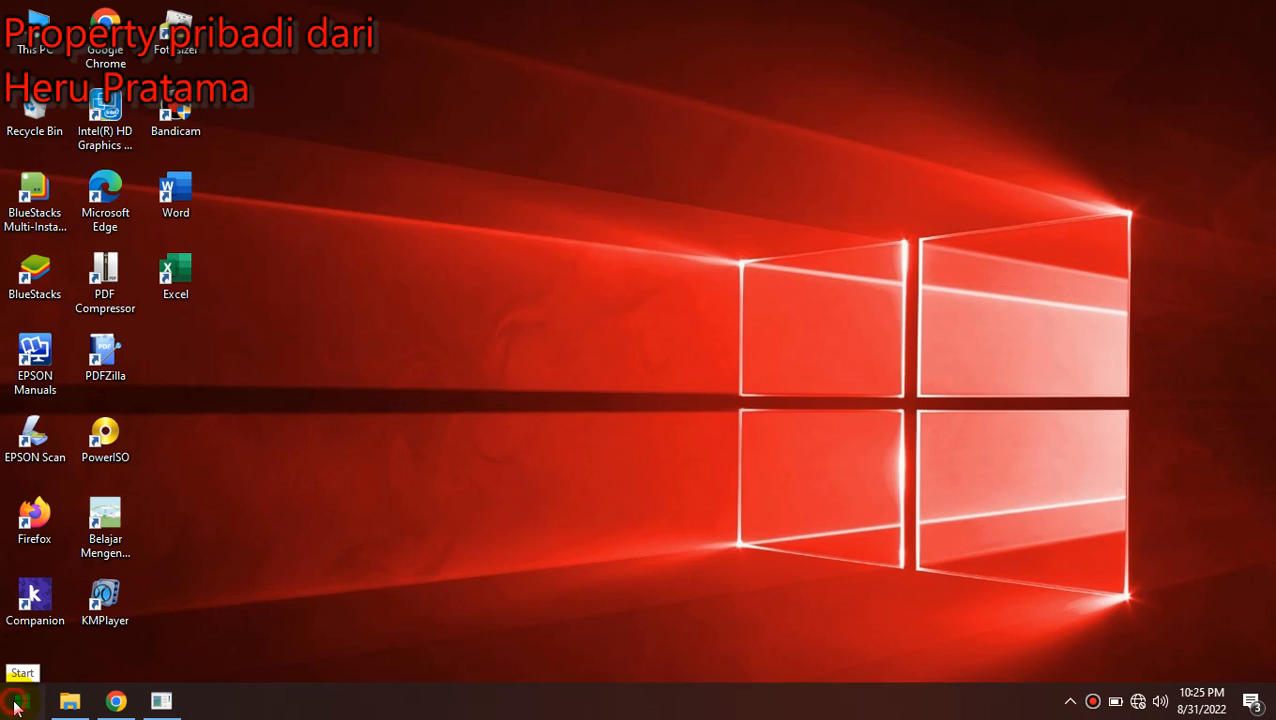
left_click(22, 700)
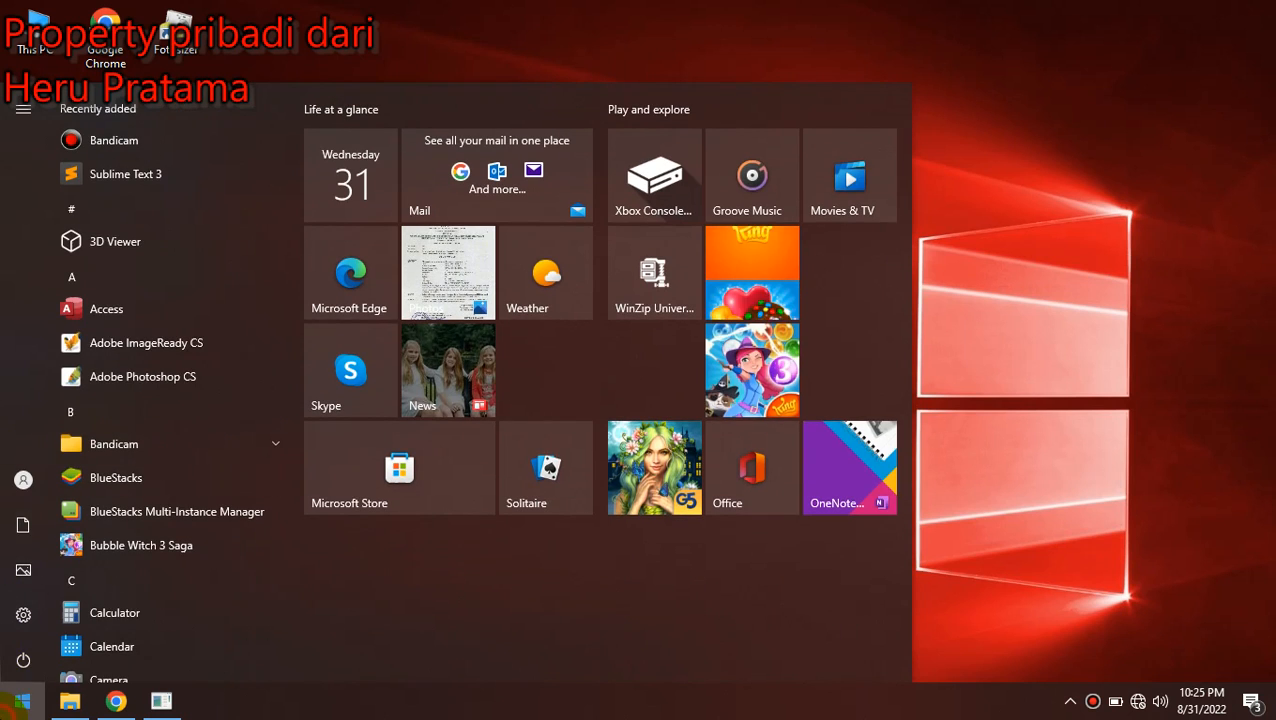
left_click(22, 700)
left_click(22, 700)
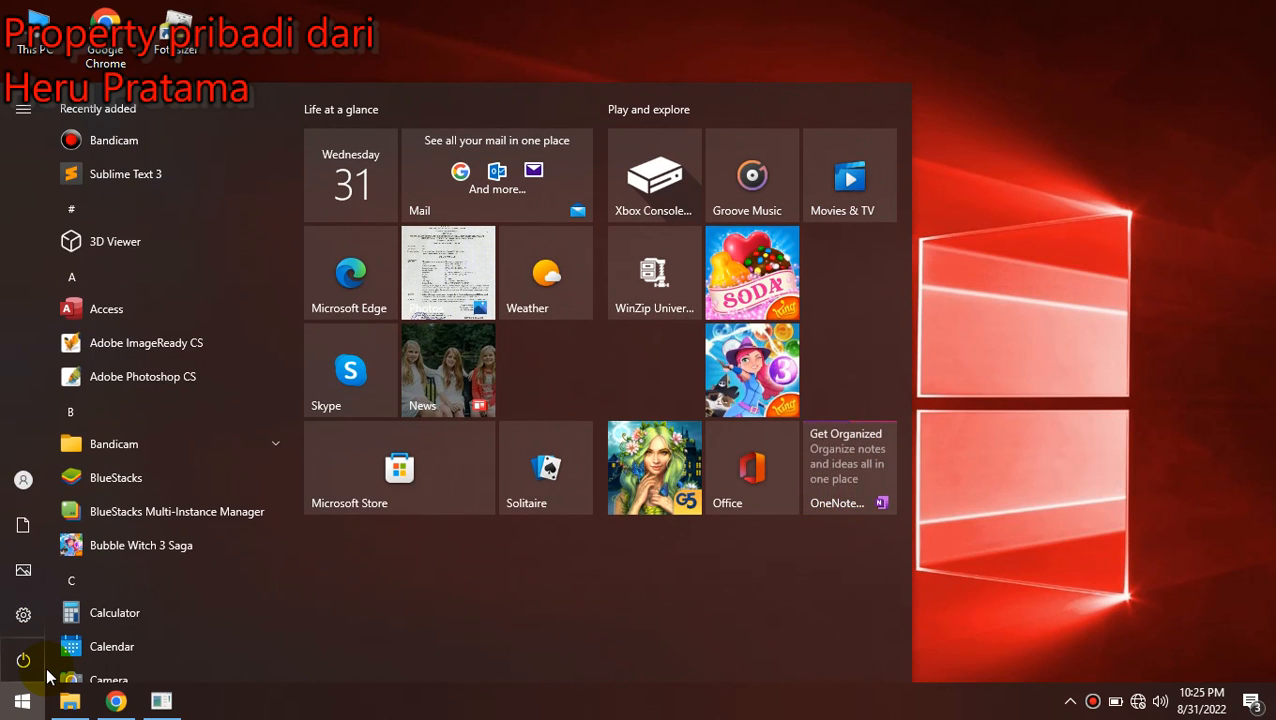
type("wo")
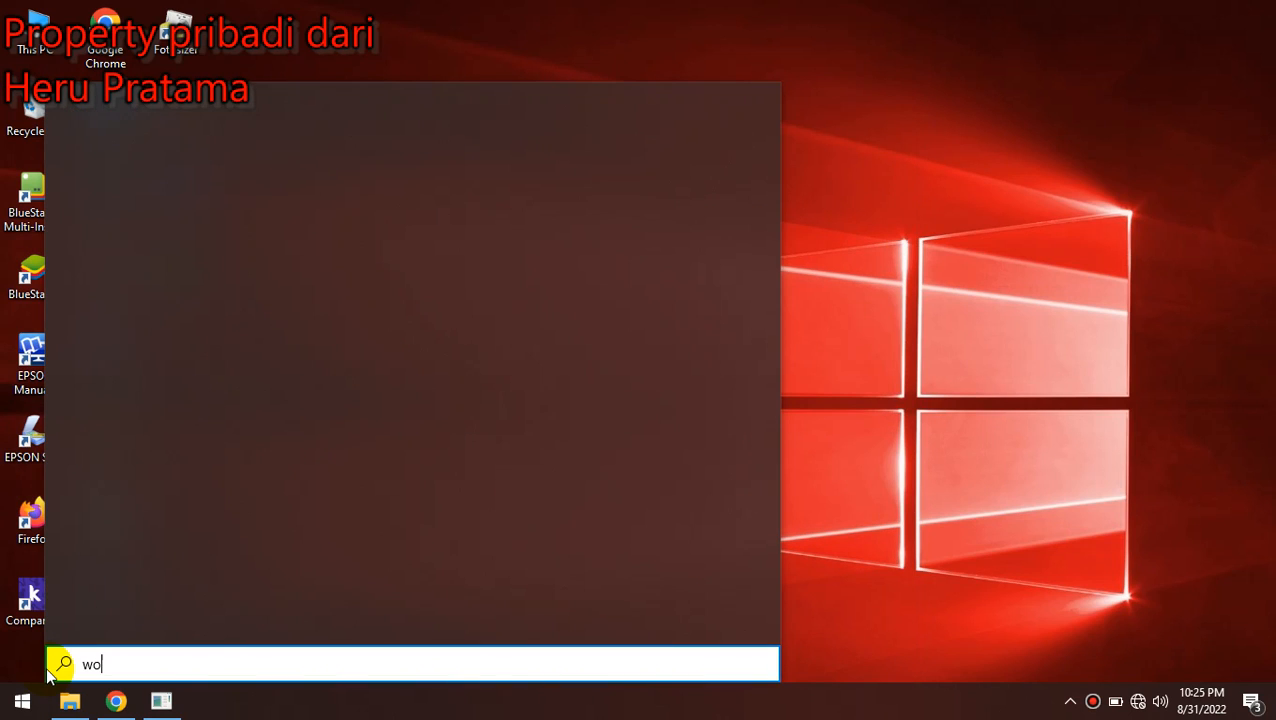
type("rd")
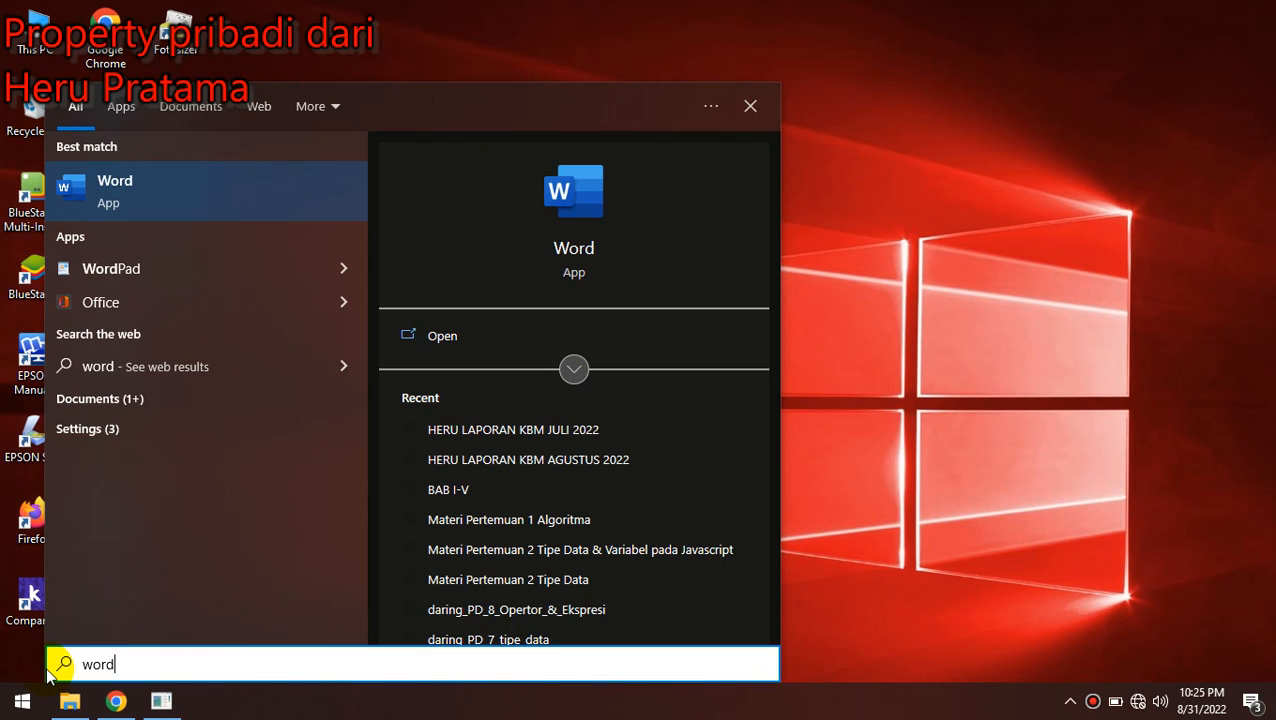
left_click(160, 187)
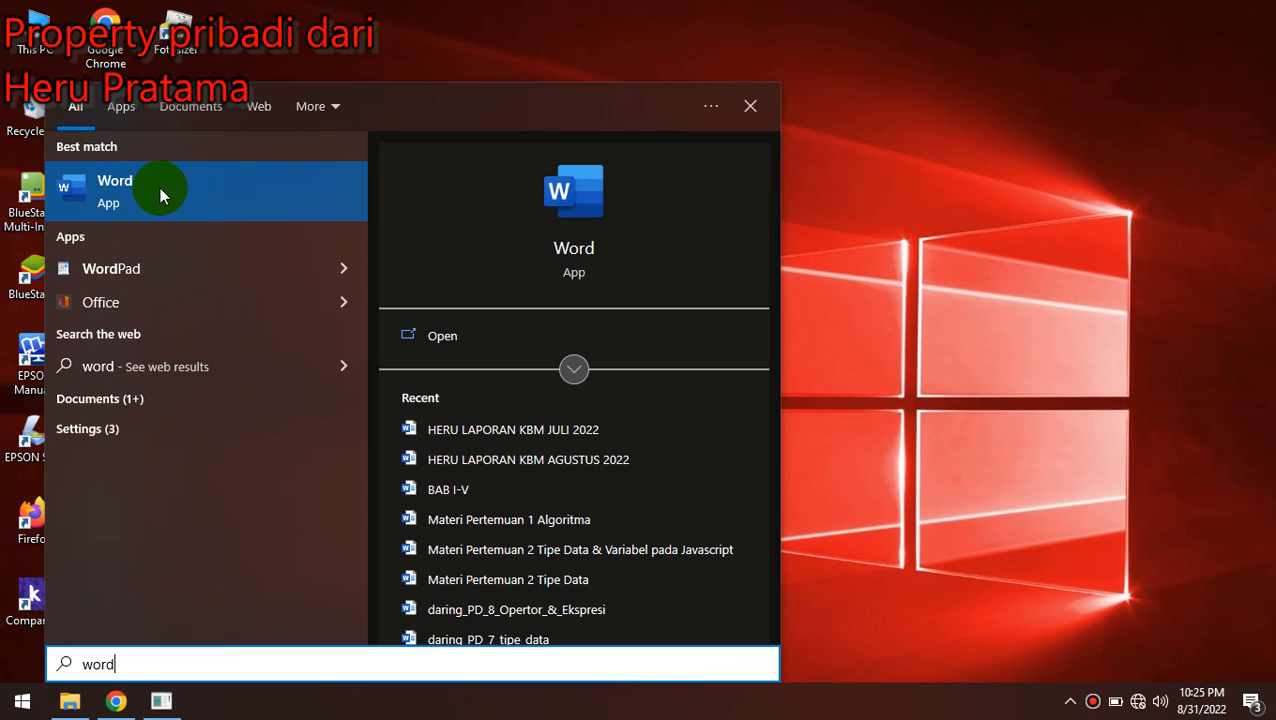
left_click(145, 268)
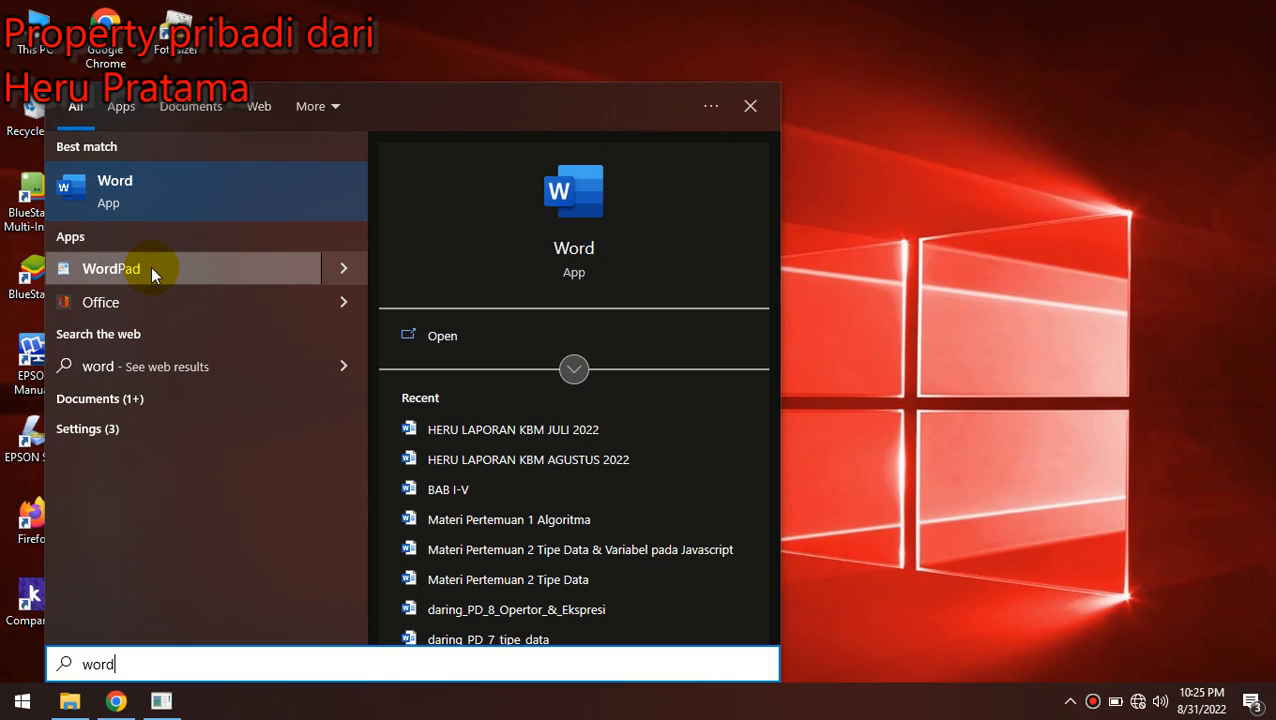
left_click(158, 198)
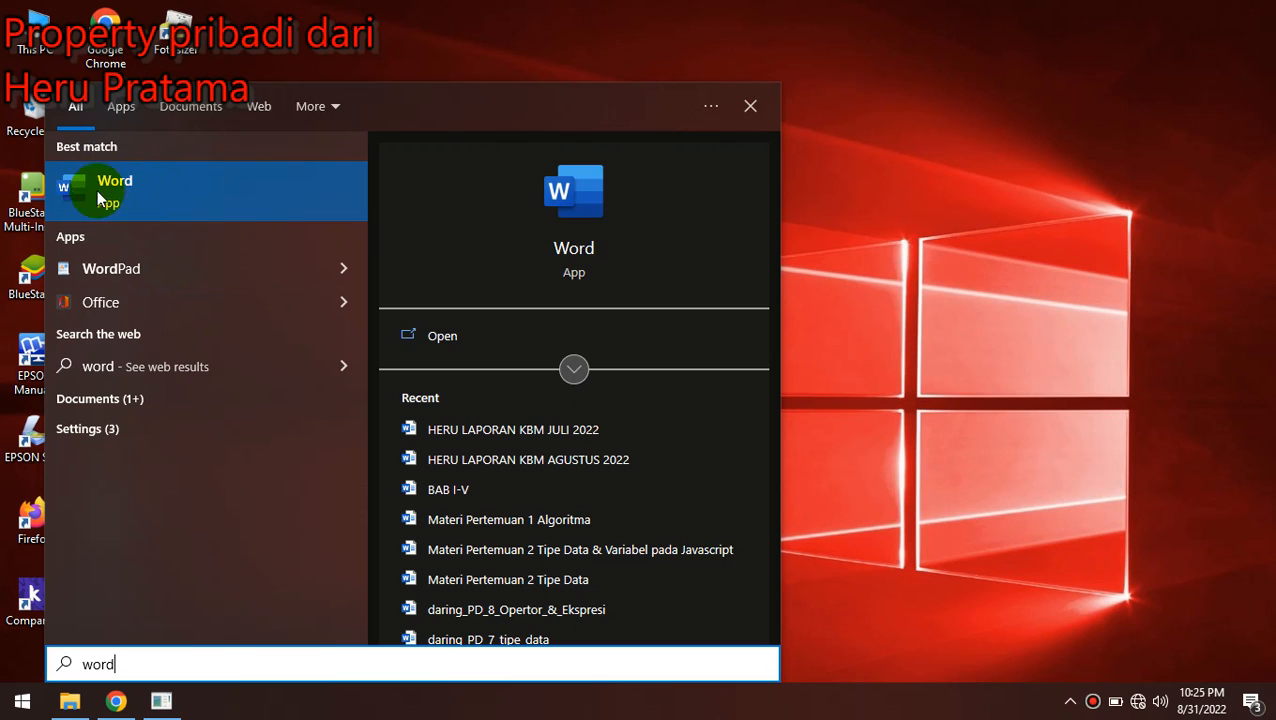
left_click(128, 186)
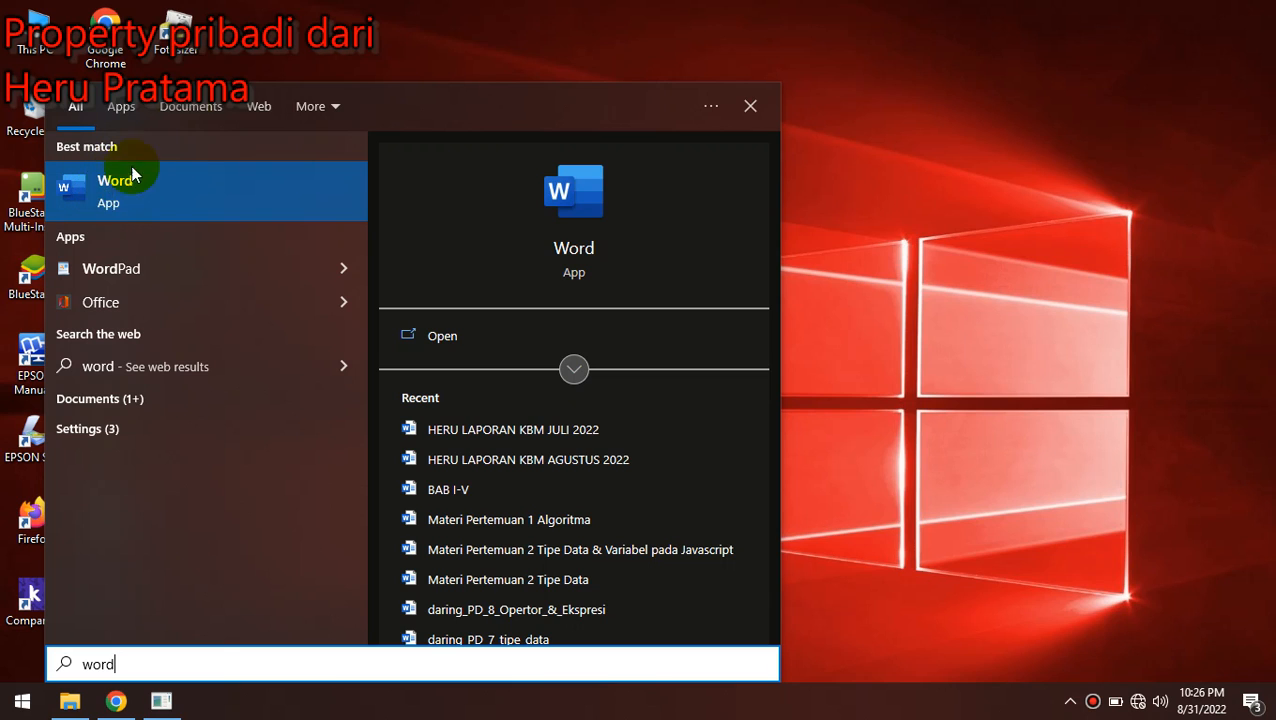
left_click(240, 60)
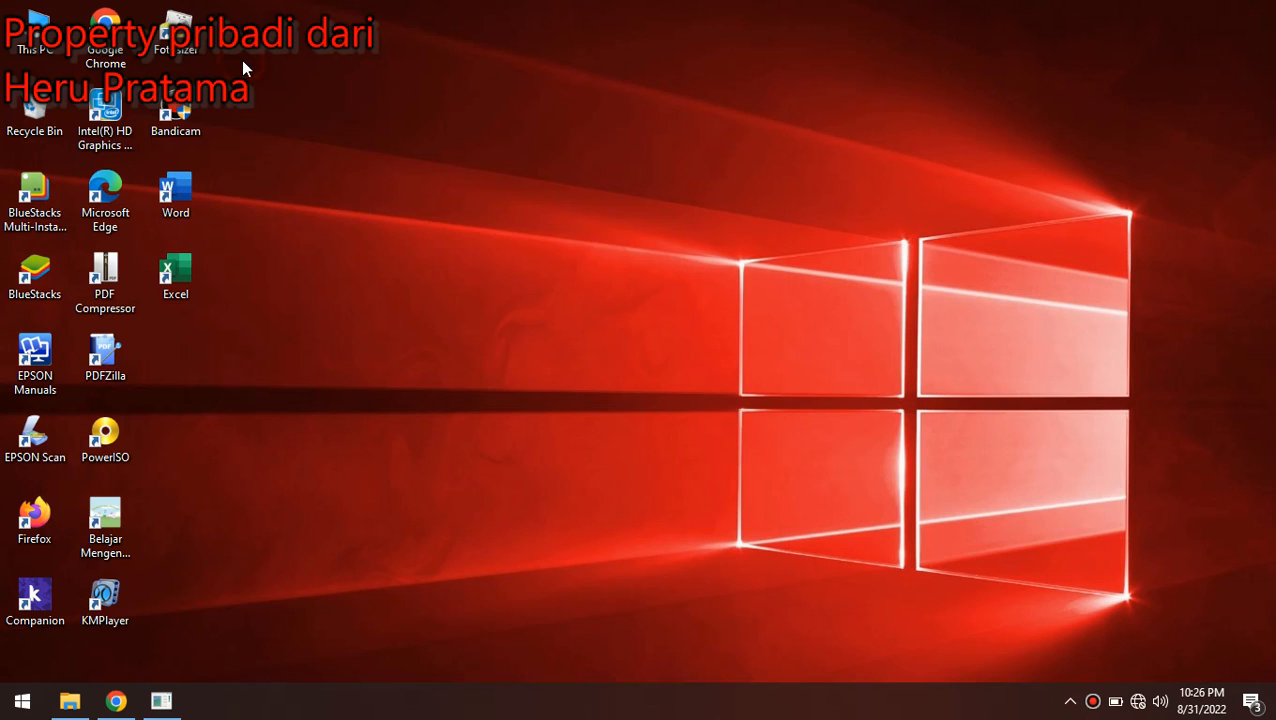
Launch Word from its desktop shortcut.
left_click(185, 200)
left_click(243, 176)
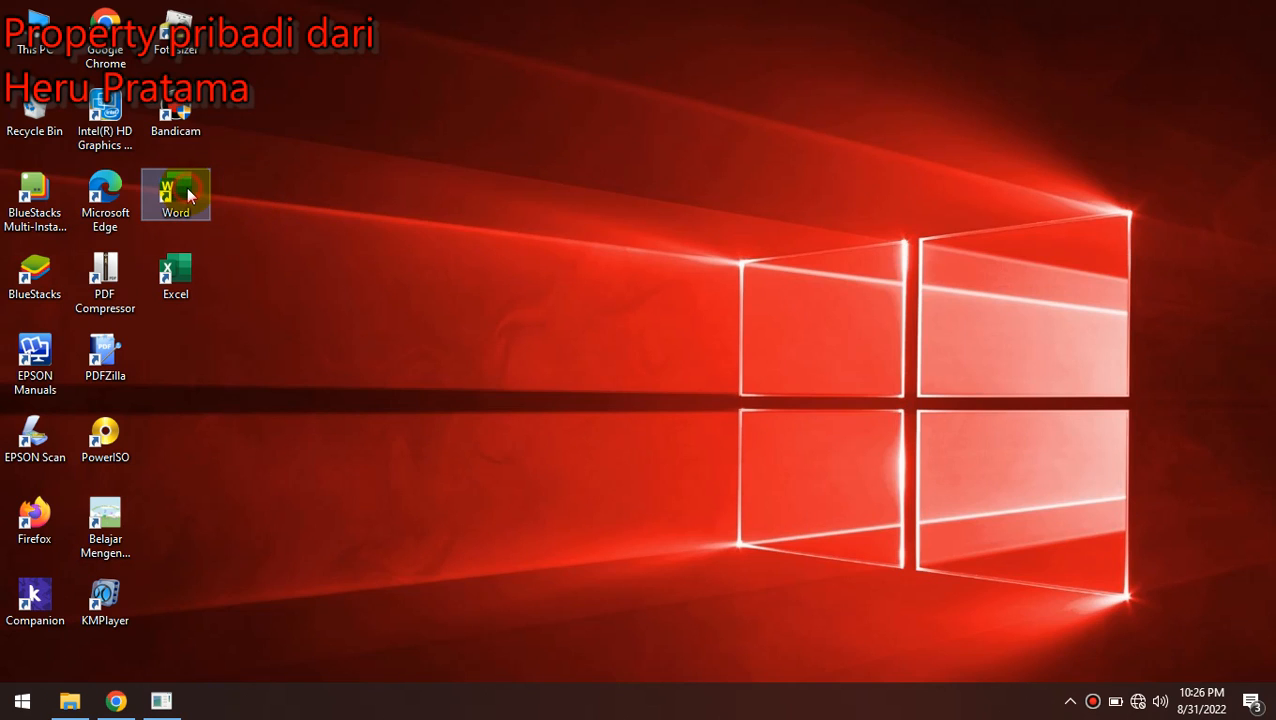
double_click(179, 214)
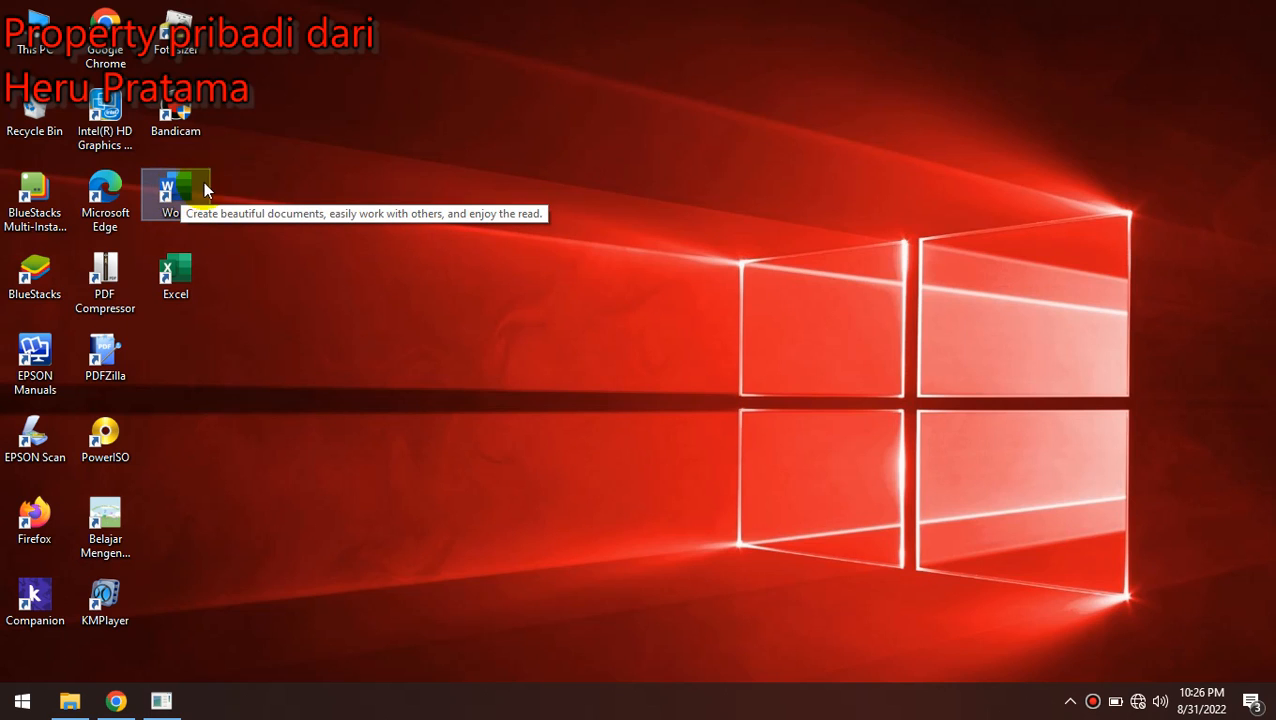
left_click(181, 195)
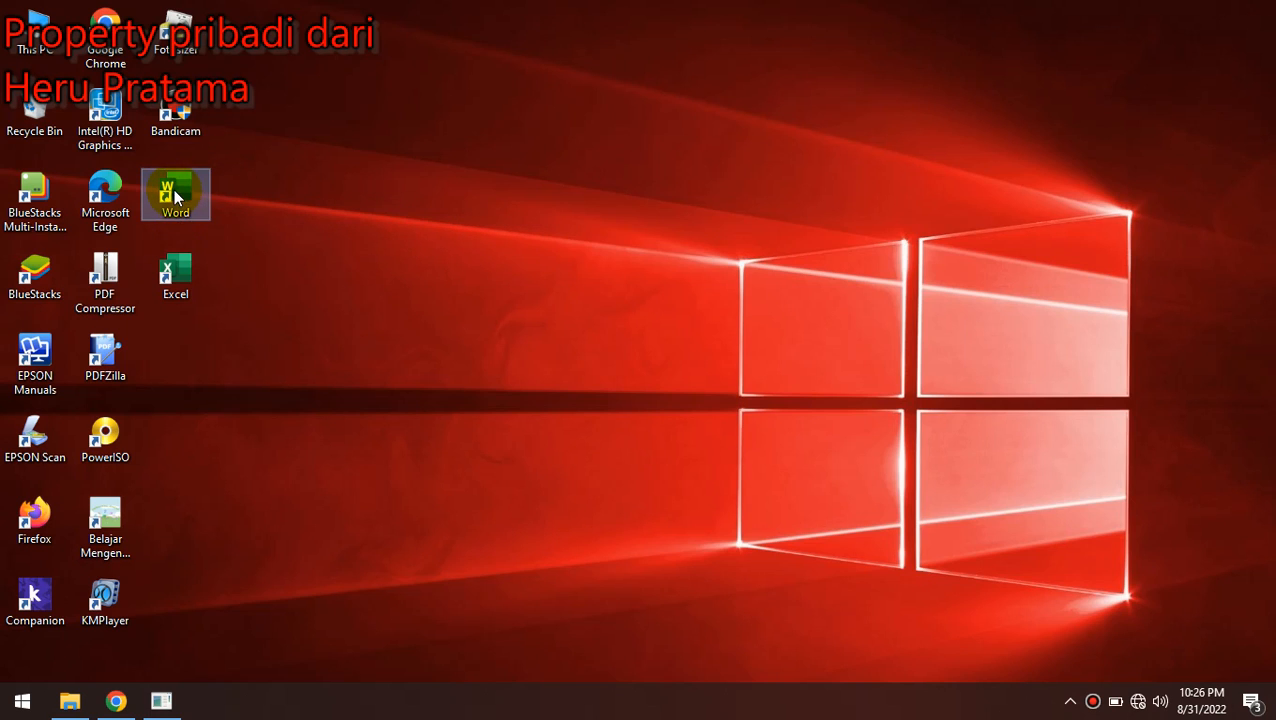
right_click(180, 193)
double_click(180, 193)
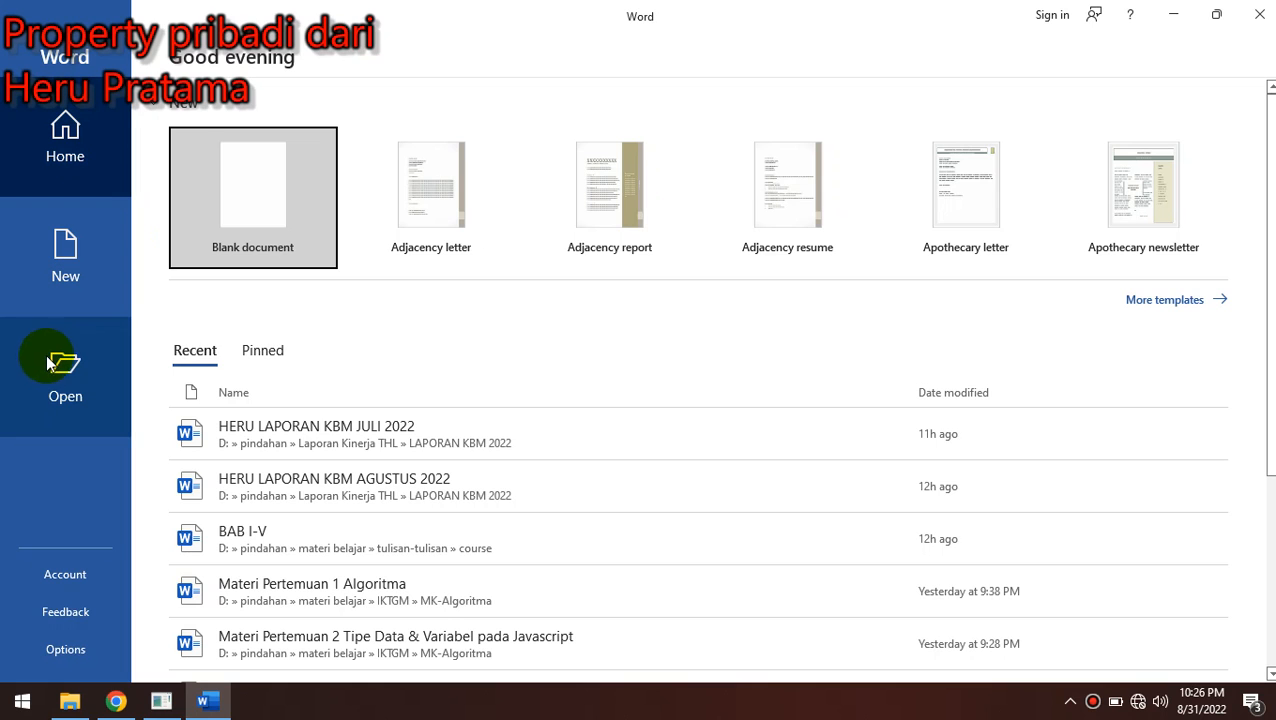
Examine the start page's recent documents and the templates offered for new documents.
scroll(68, 572, "down", 1)
scroll(68, 572, "down", 1)
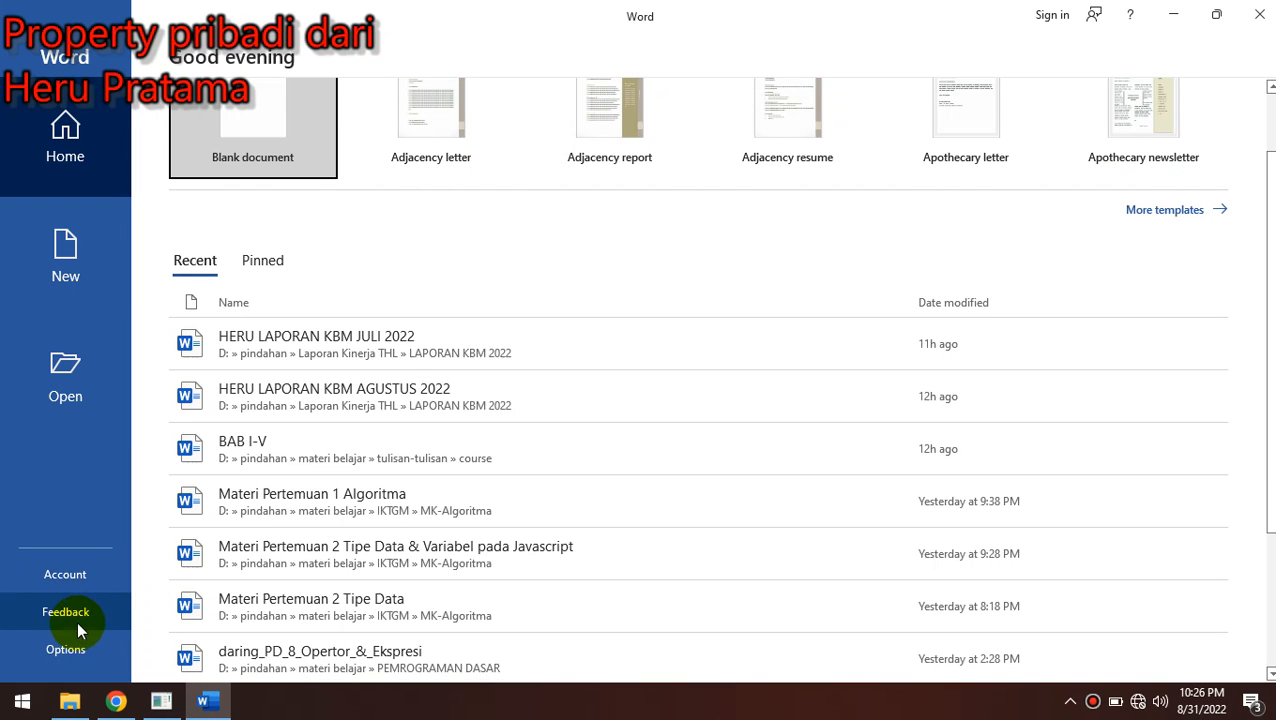
scroll(55, 300, "up", 2)
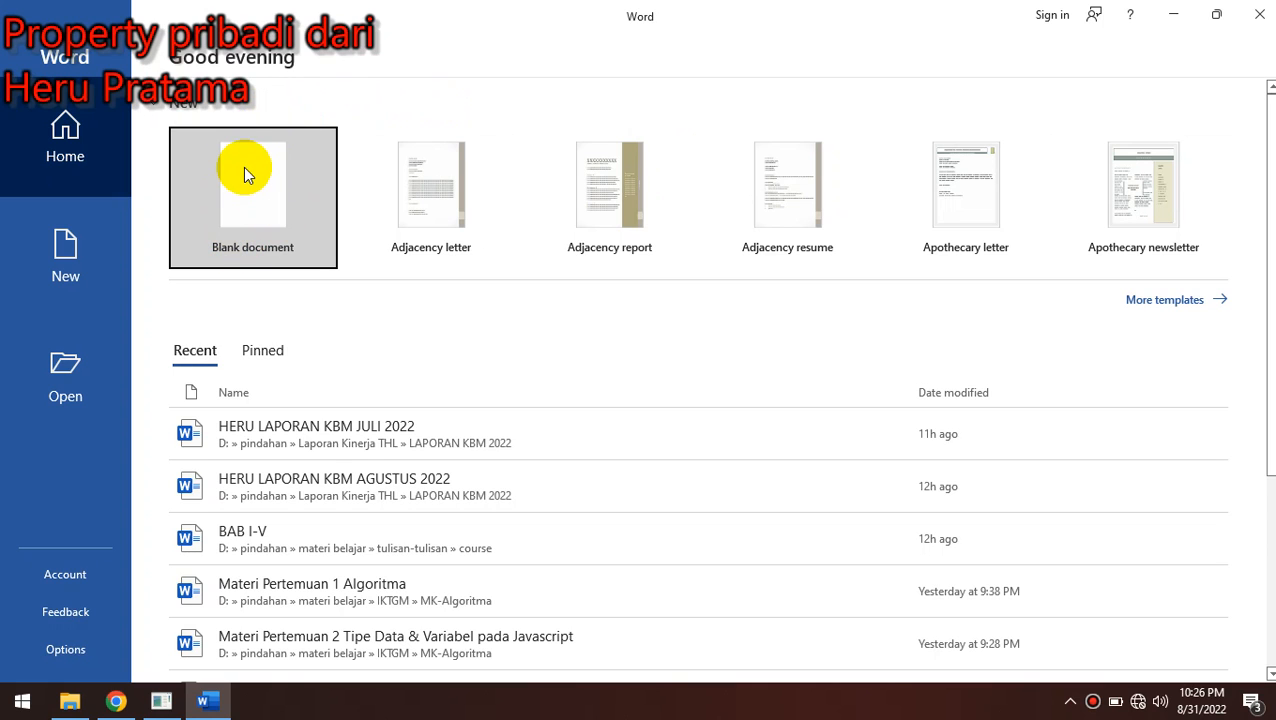
left_click(59, 264)
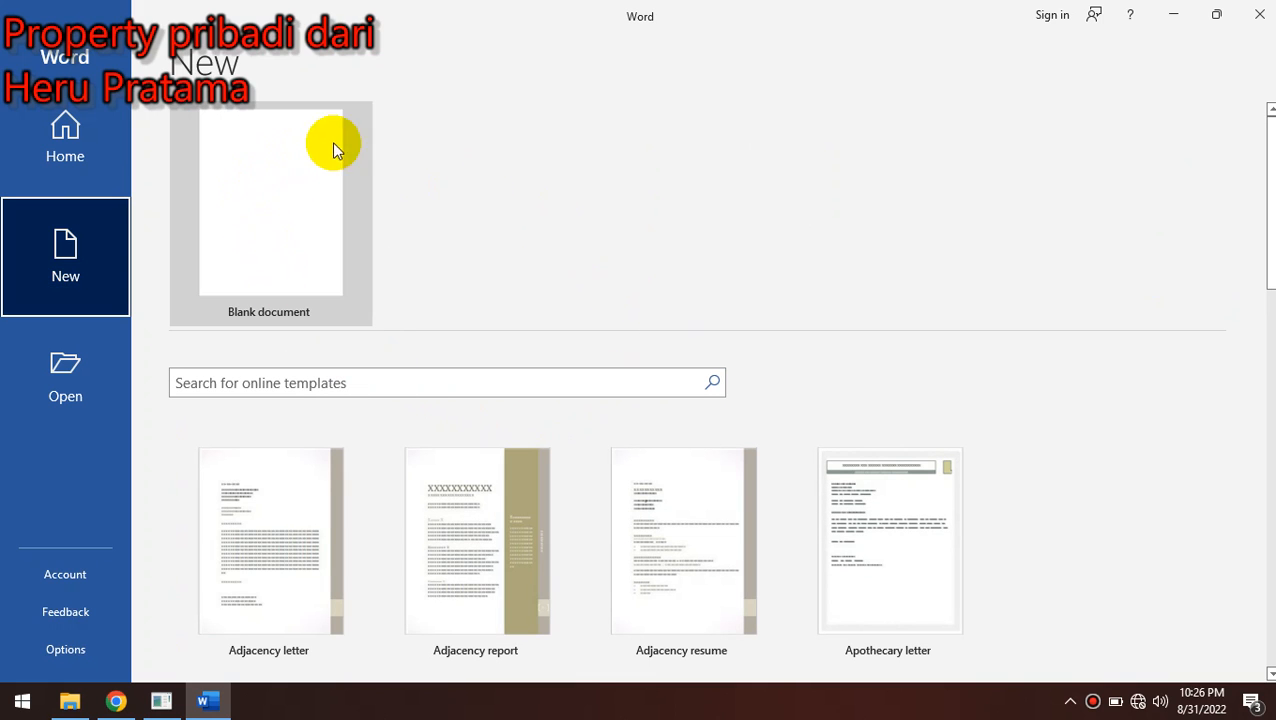
scroll(680, 520, "down", 3)
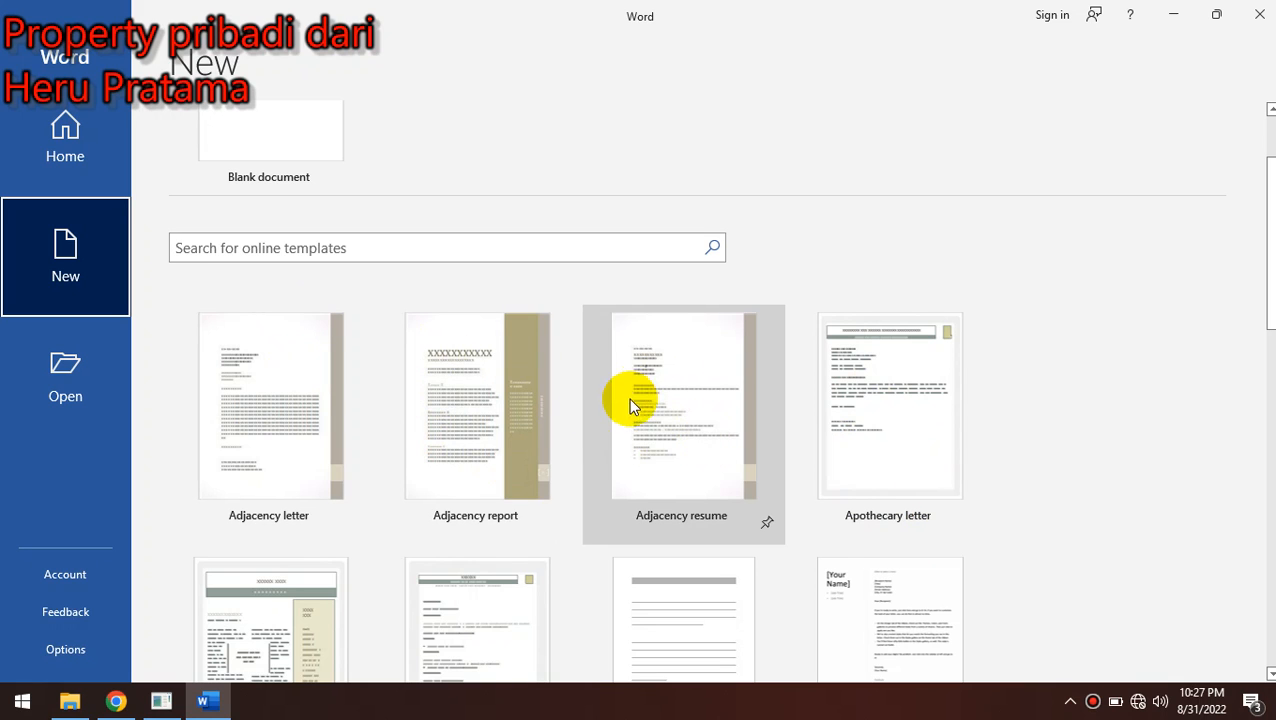
scroll(456, 490, "down", 2)
scroll(388, 337, "up", 4)
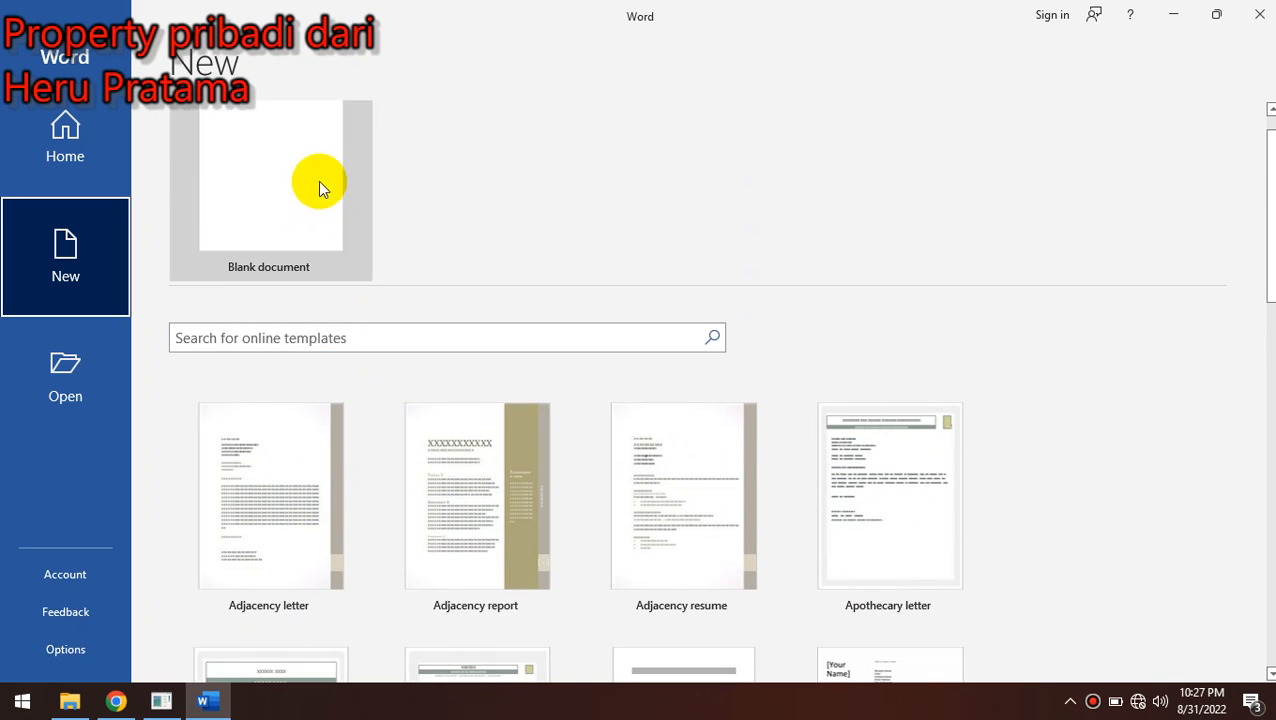
scroll(413, 213, "up", 1)
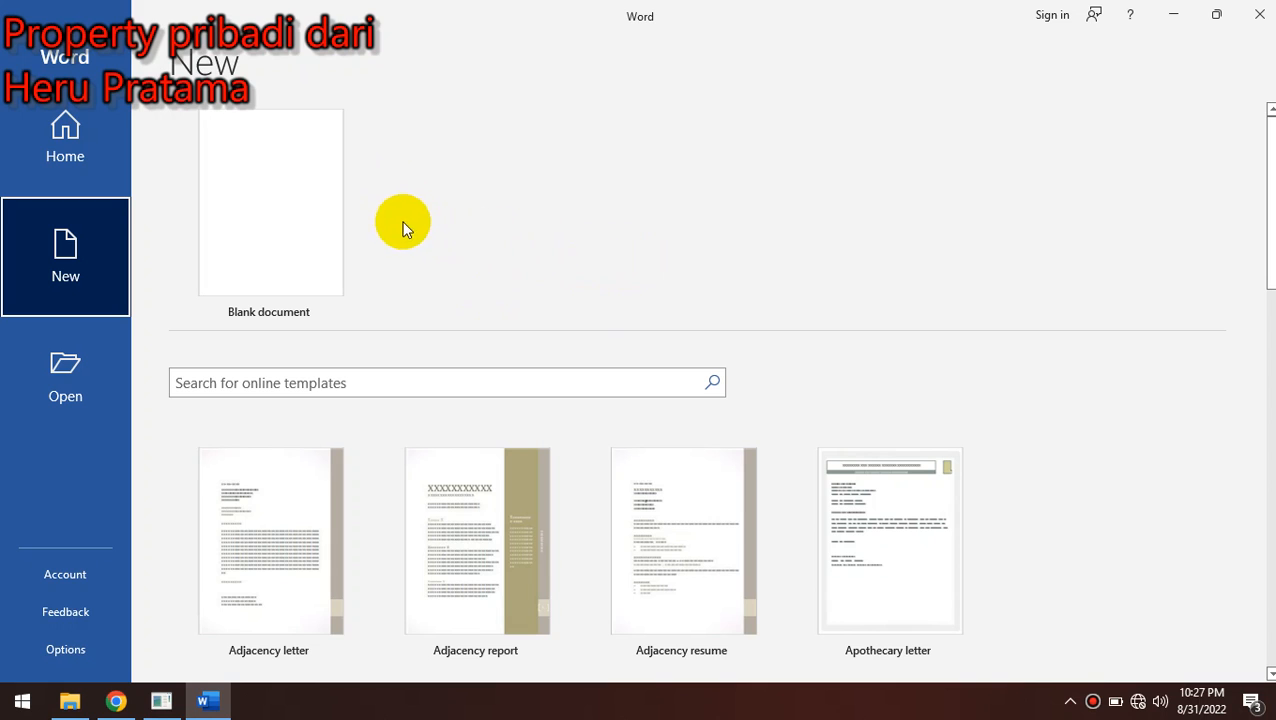
left_click(64, 146)
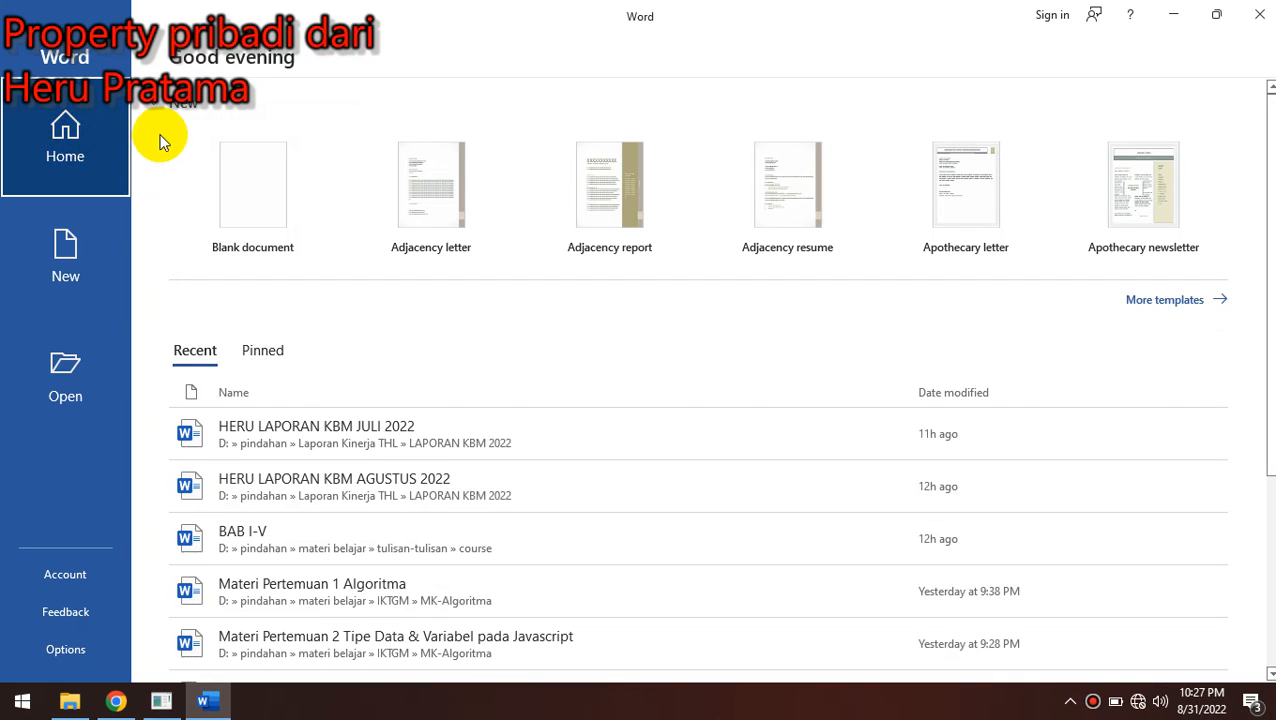
scroll(560, 468, "down", 1)
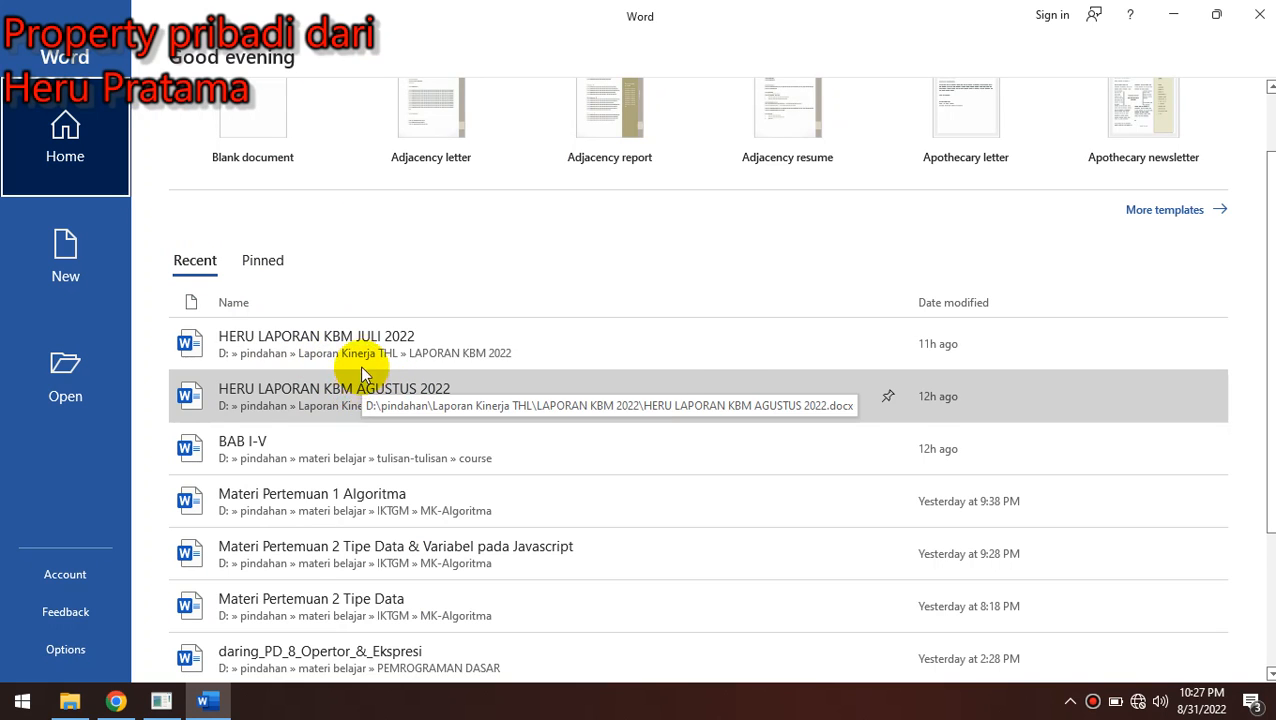
scroll(210, 195, "up", 2)
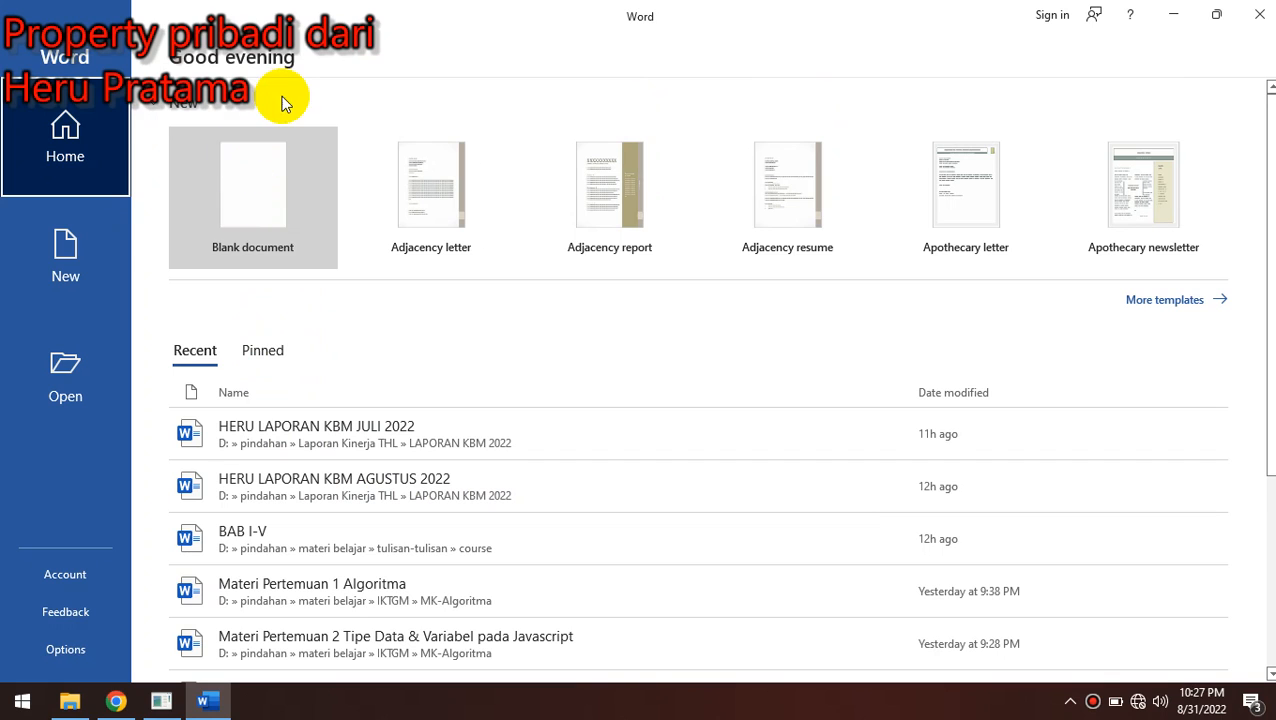
Browse the new-document templates and create a blank document.
left_click(65, 254)
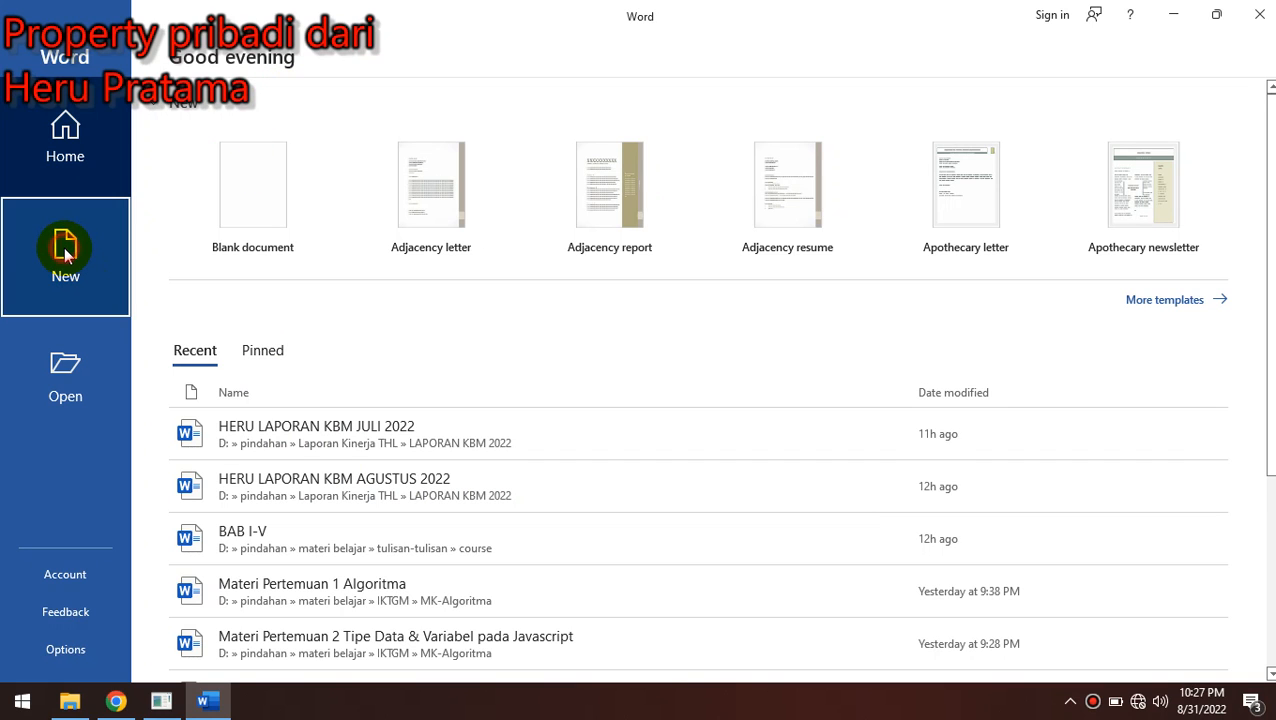
left_click(296, 297)
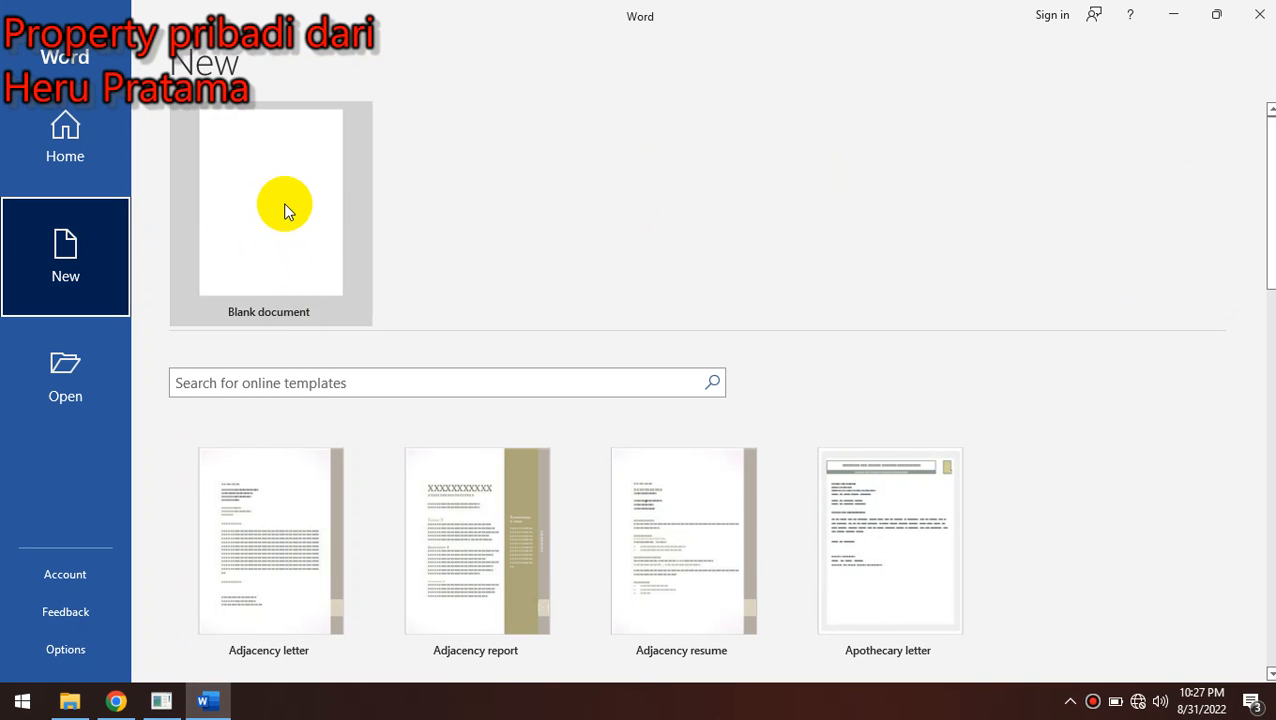
scroll(620, 480, "down", 5)
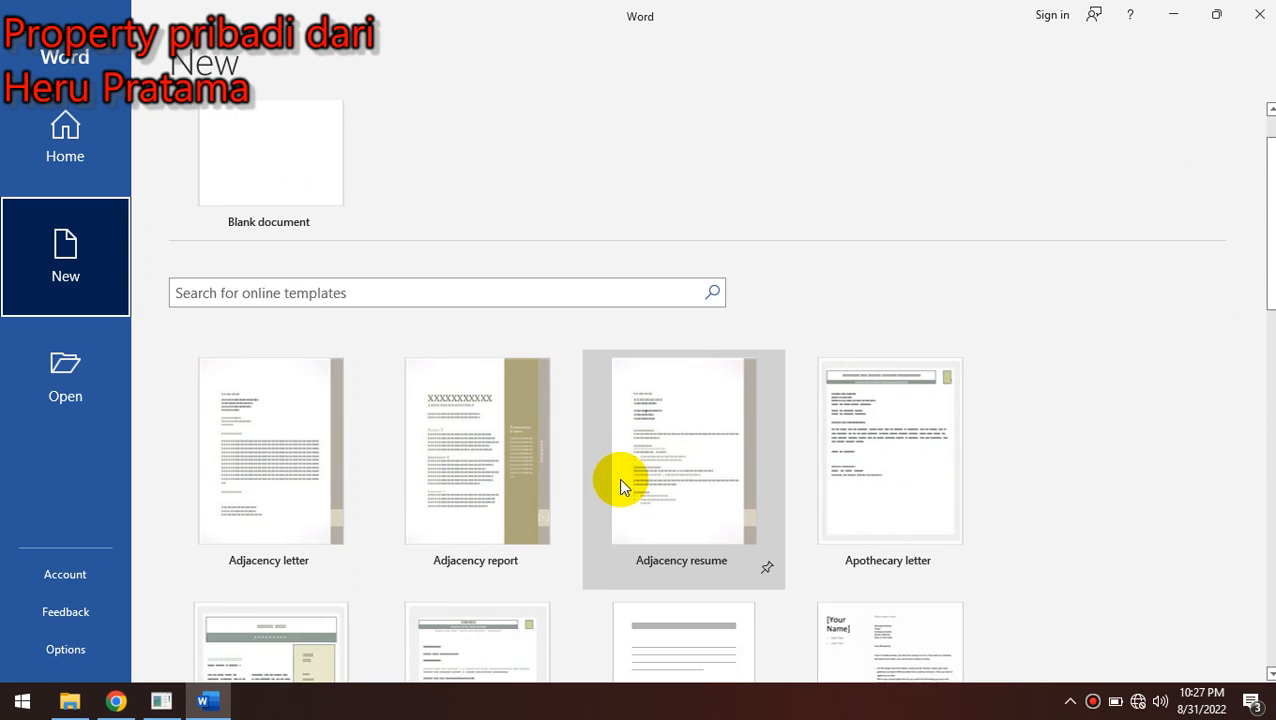
scroll(640, 427, "down", 3)
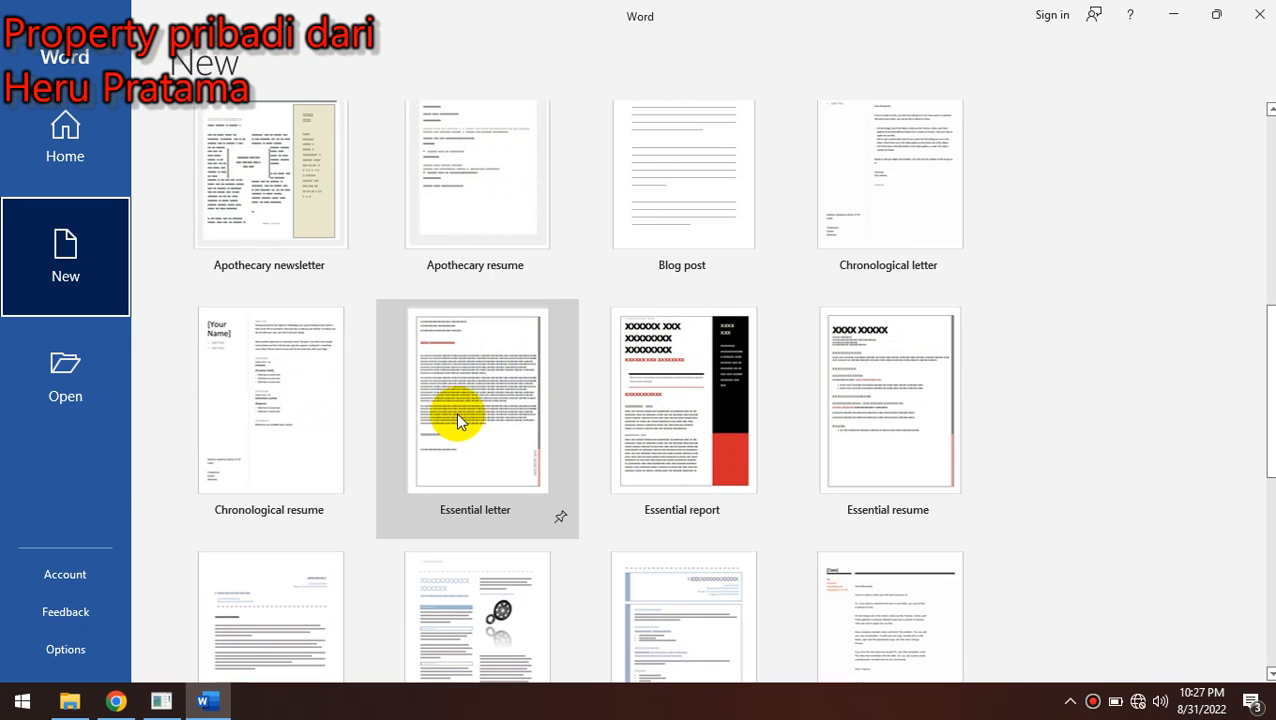
scroll(456, 418, "up", 6)
left_click(272, 222)
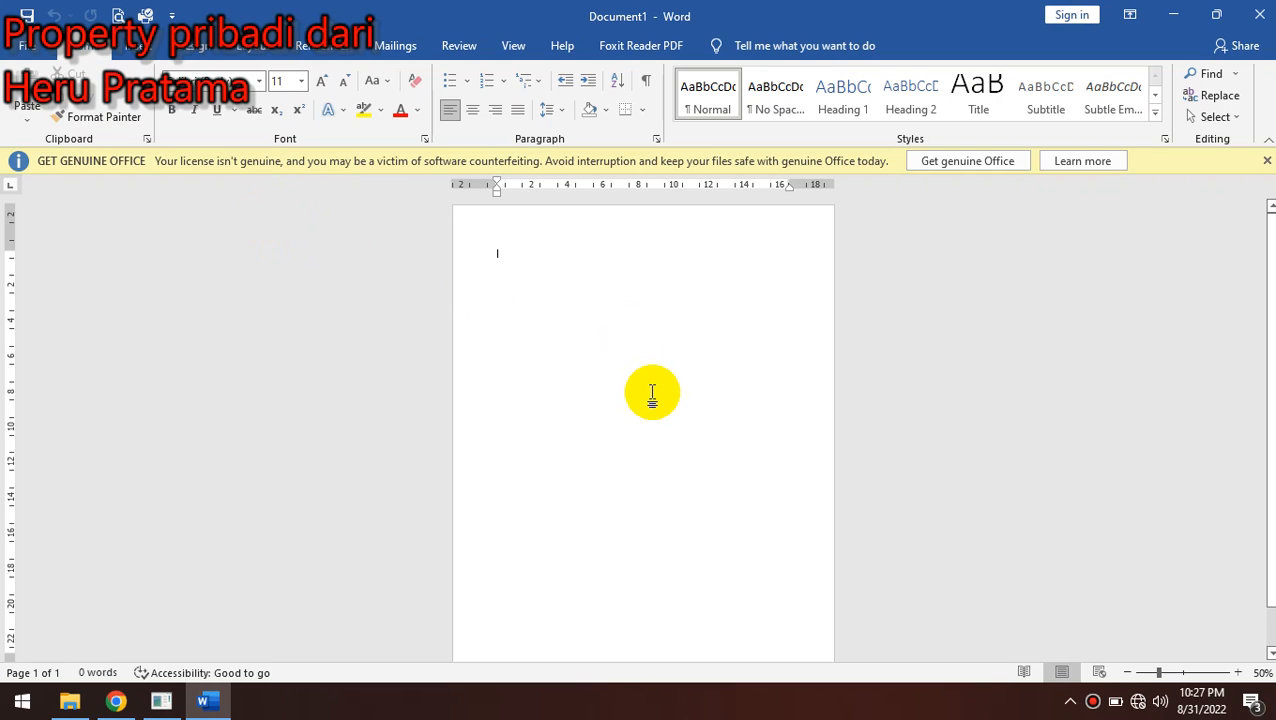
Dismiss the Get Genuine Office notice above the blank document.
scroll(652, 395, "up", 1, "ctrl")
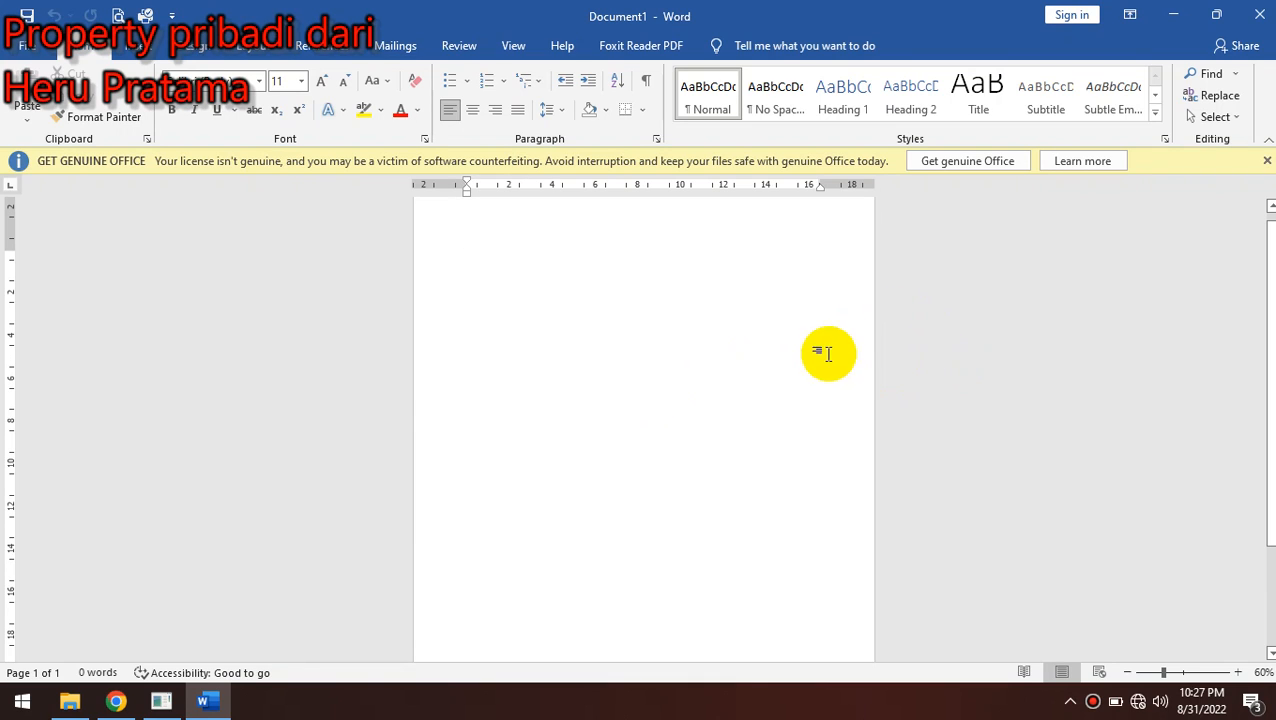
scroll(985, 416, "down", 1)
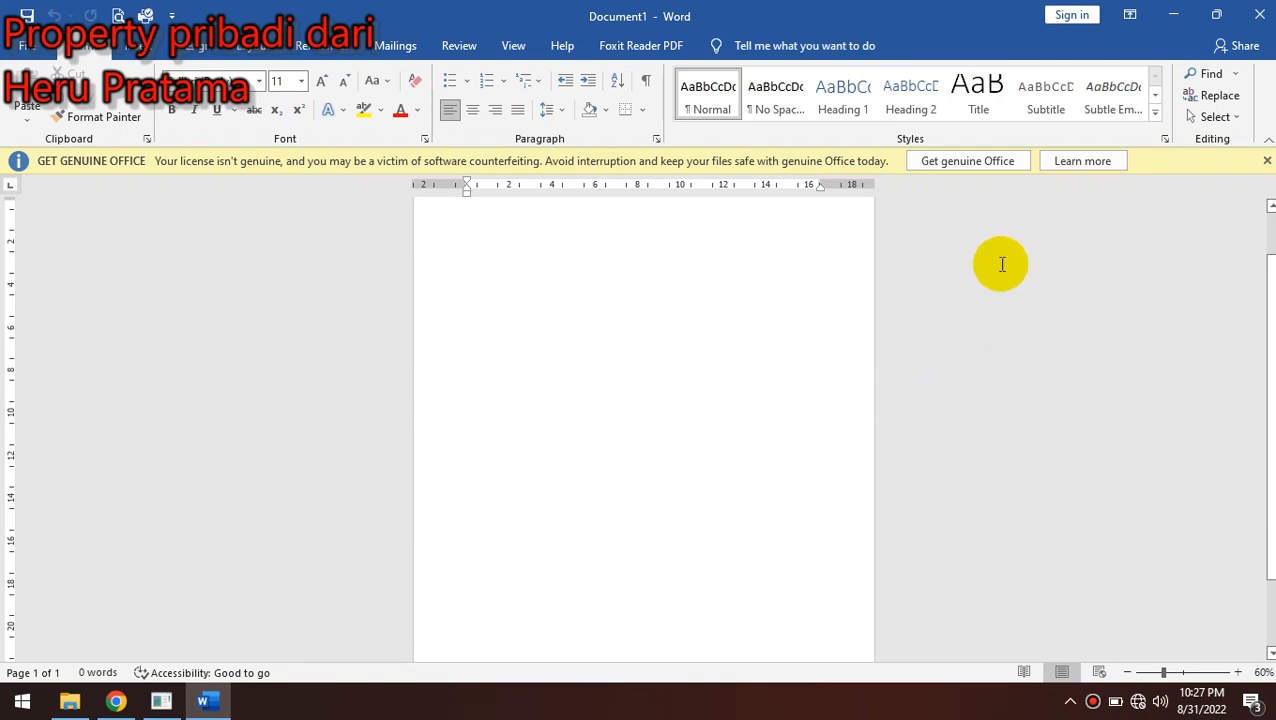
left_click(1267, 161)
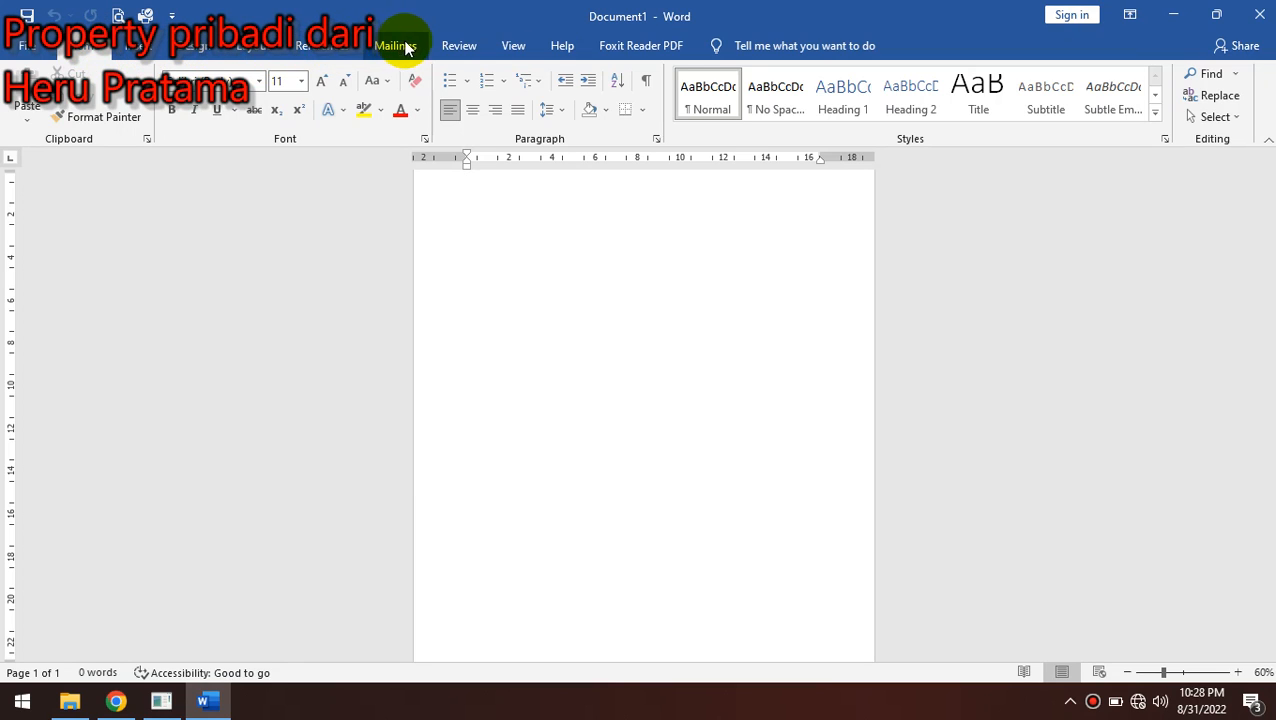
Look over the Foxit Reader PDF commands and put the cursor back in the blank page.
left_click(652, 54)
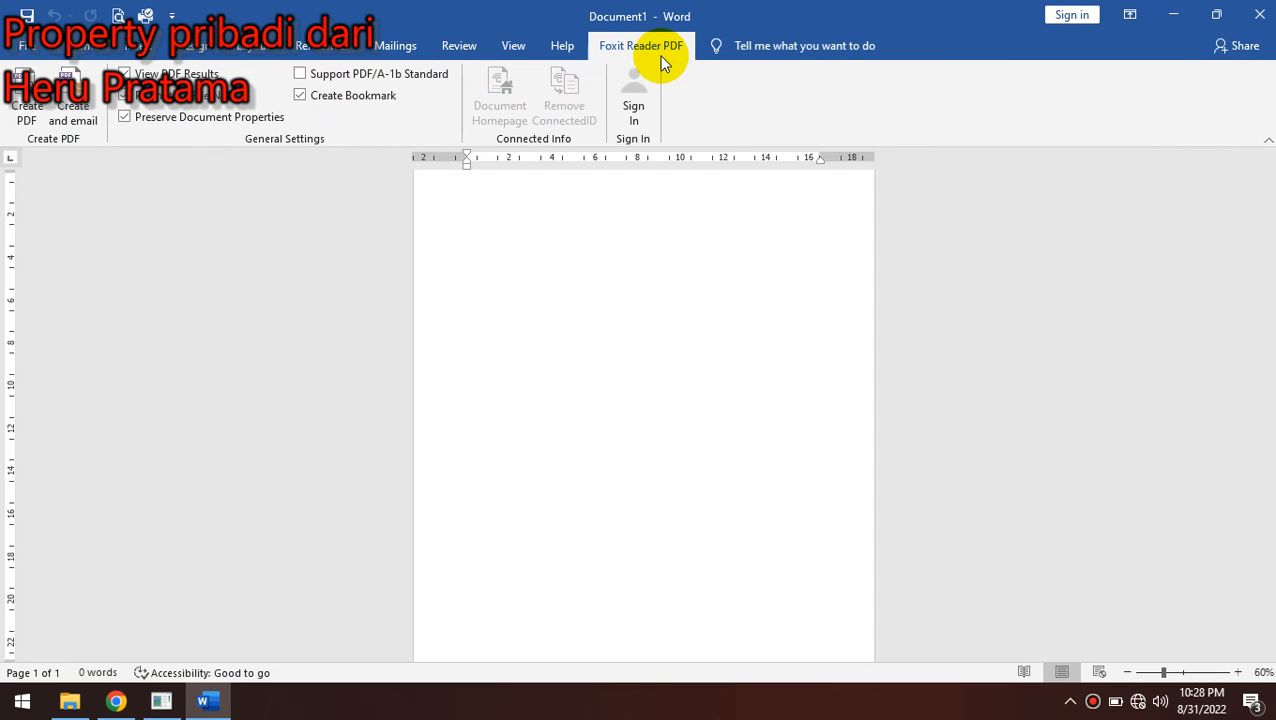
left_click(561, 47)
left_click(557, 238)
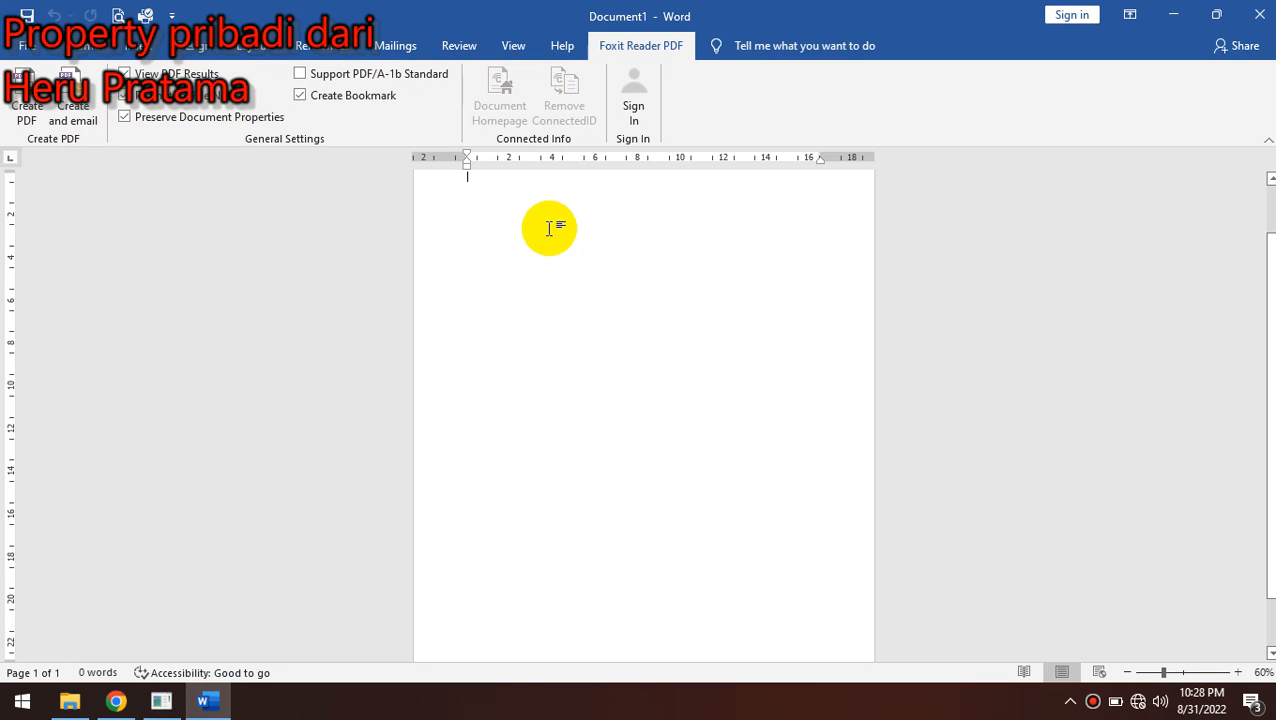
Look over the Home formatting commands and examine the available font sizes.
left_click(70, 45)
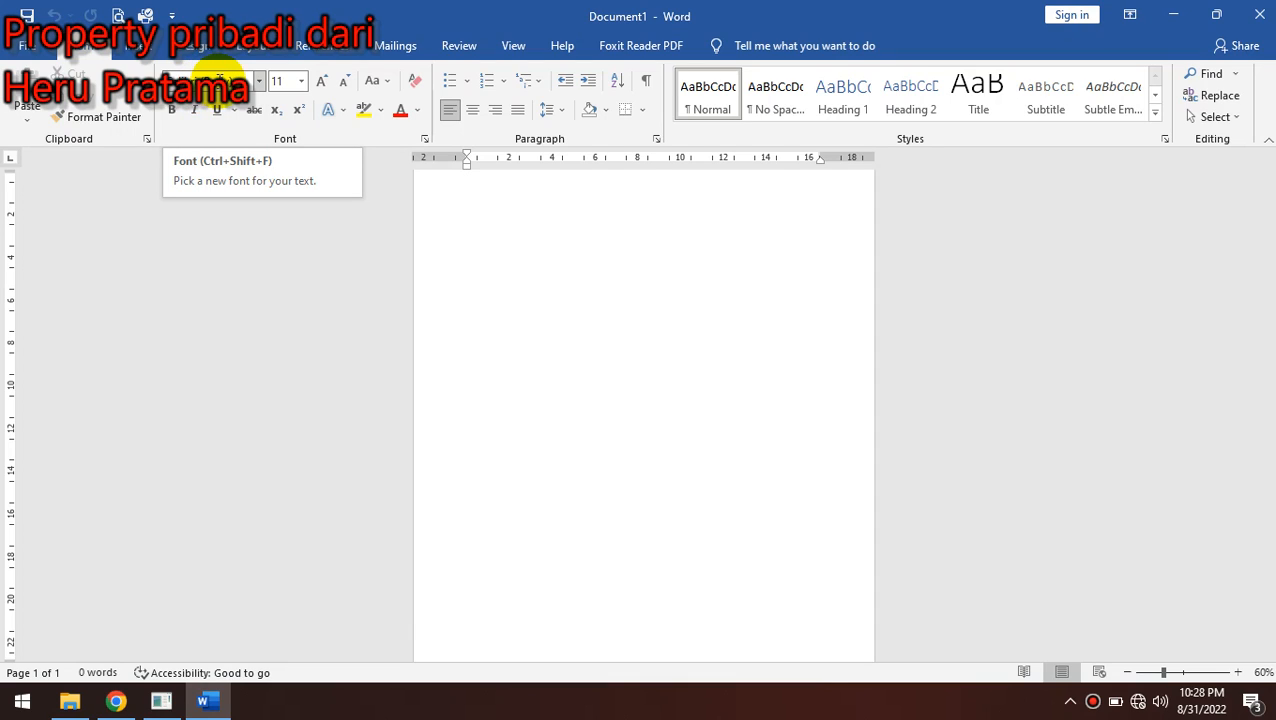
left_click(300, 84)
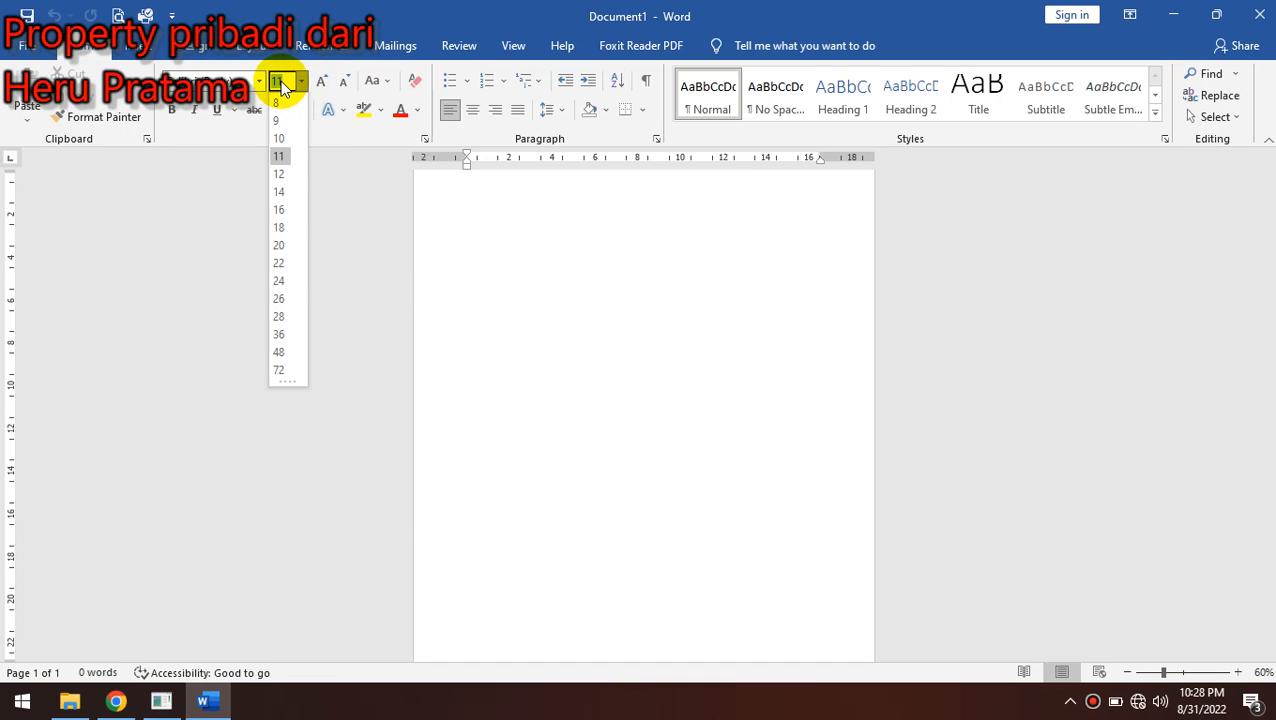
left_click(327, 163)
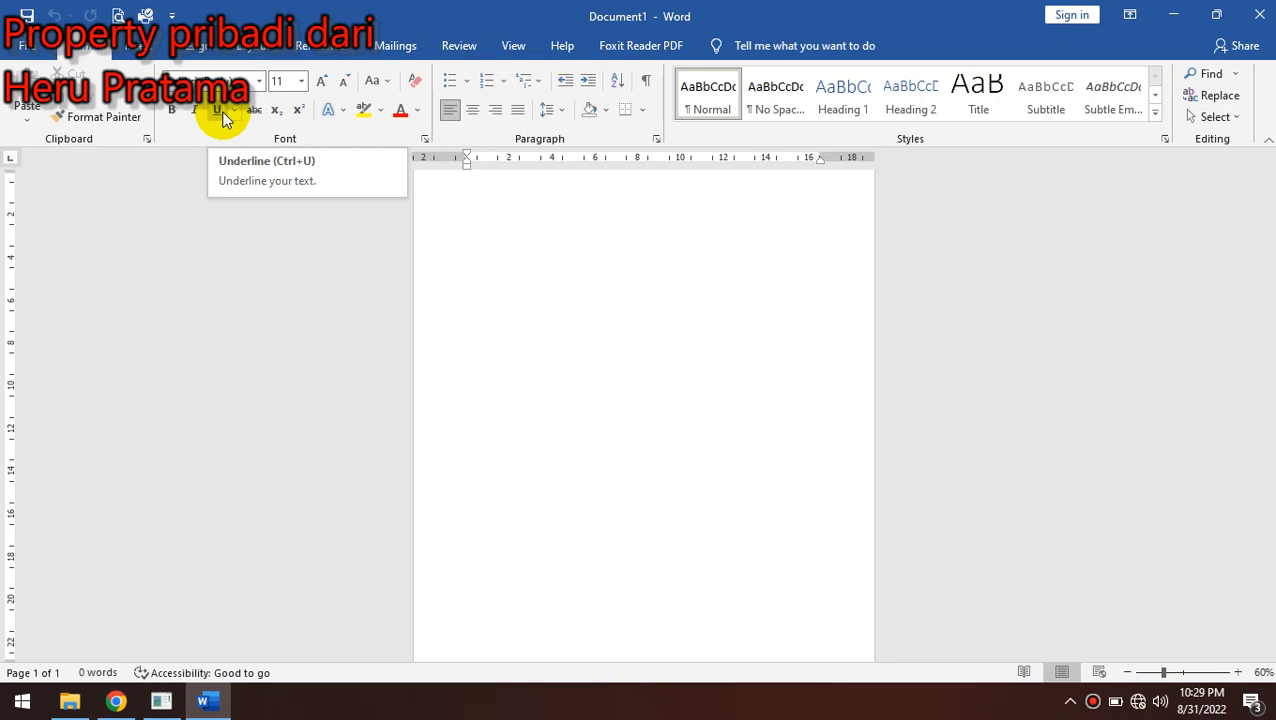
Look over the table and picture insertion options and the document design commands.
left_click(140, 45)
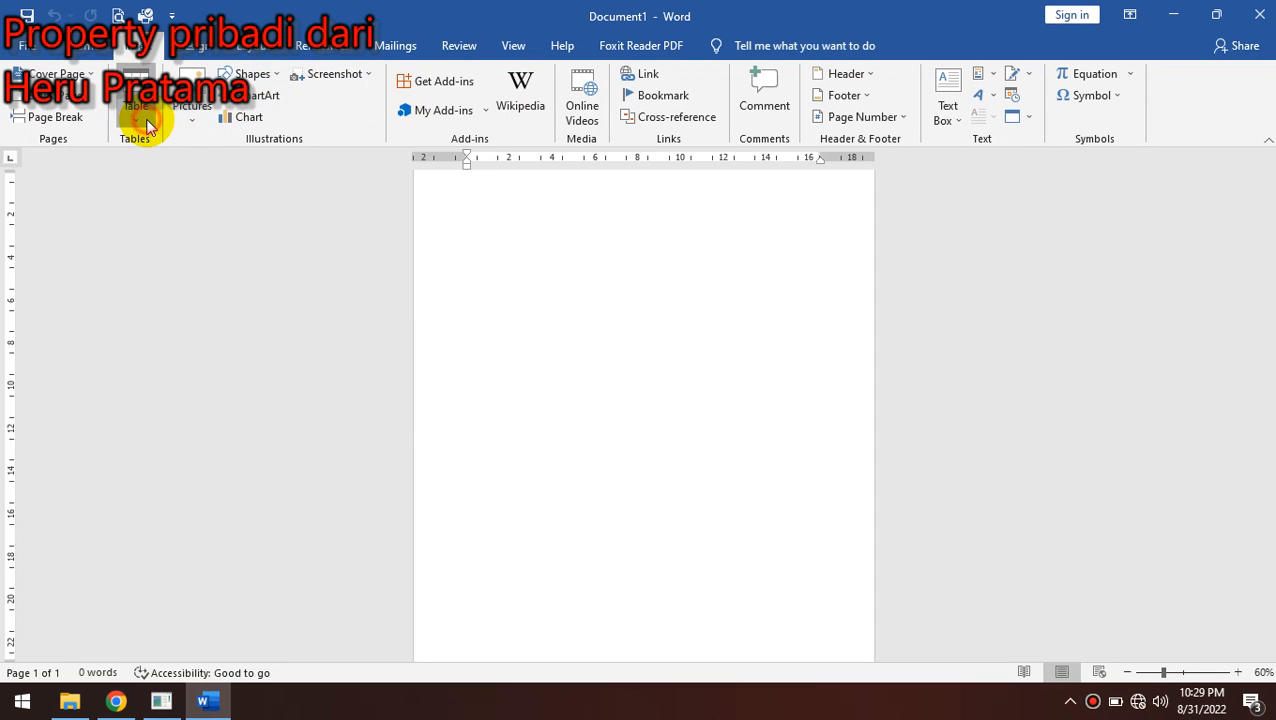
left_click(147, 124)
left_click(189, 117)
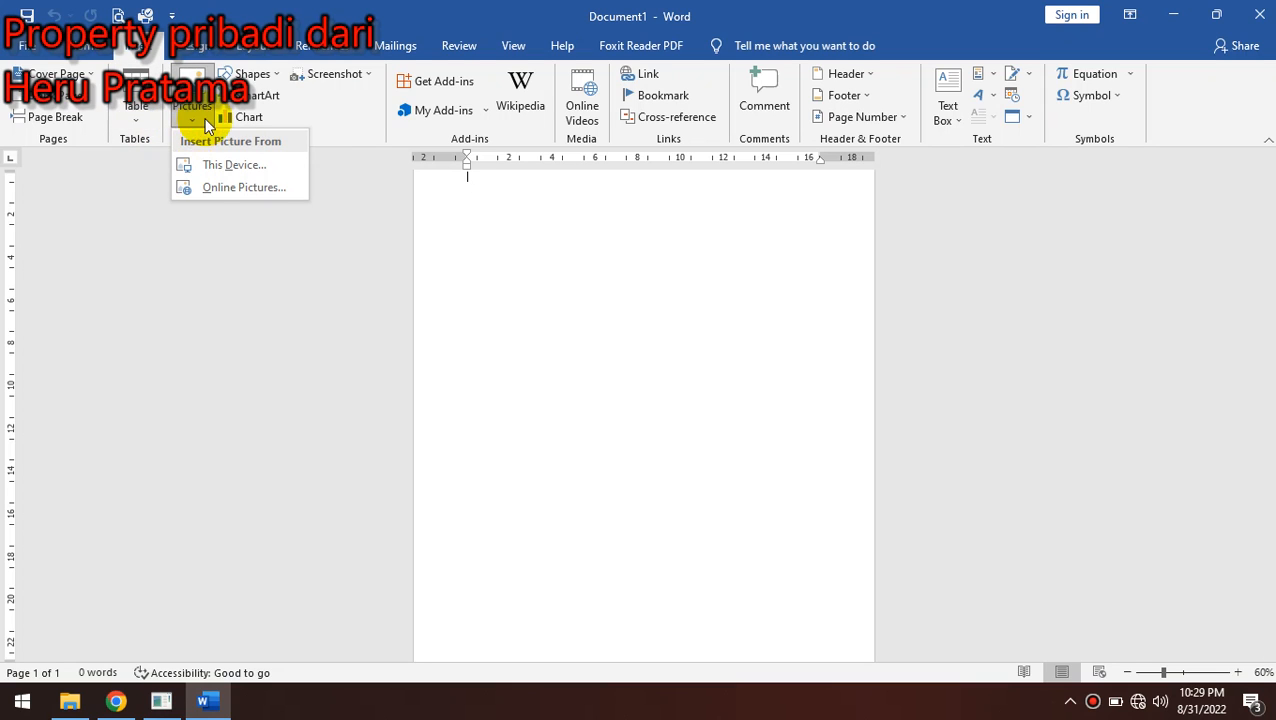
left_click(188, 45)
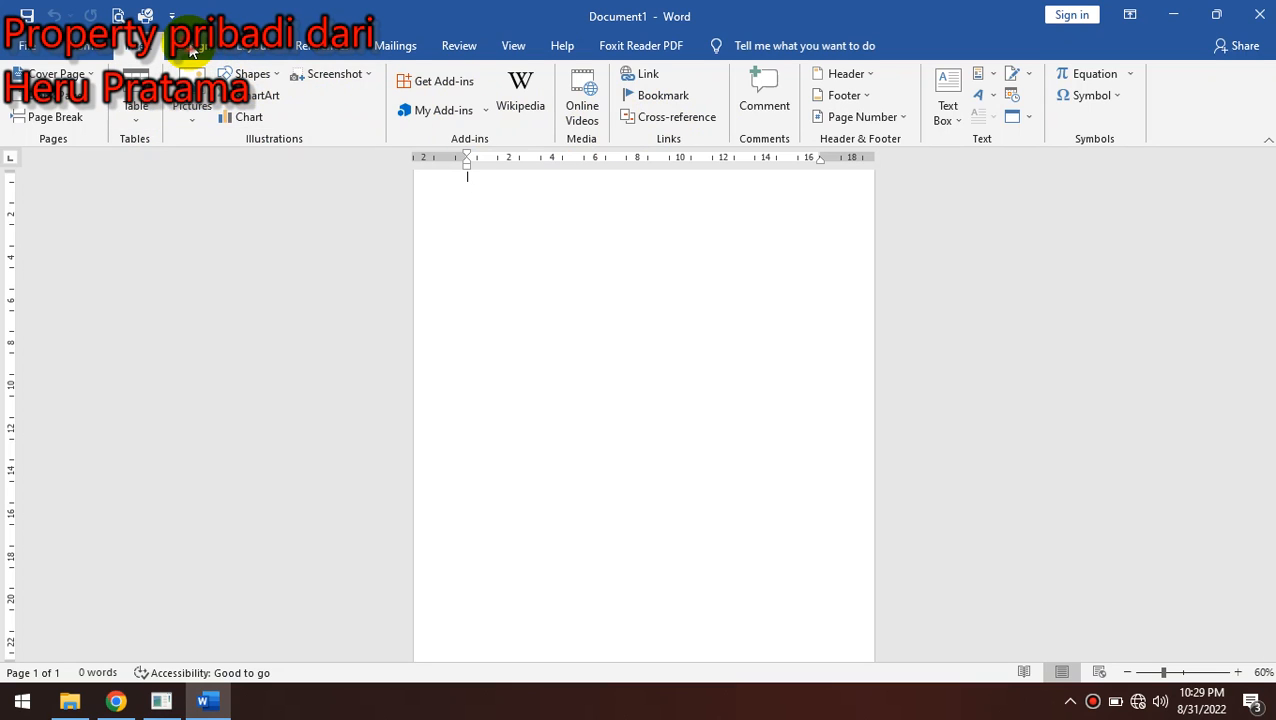
left_click(203, 48)
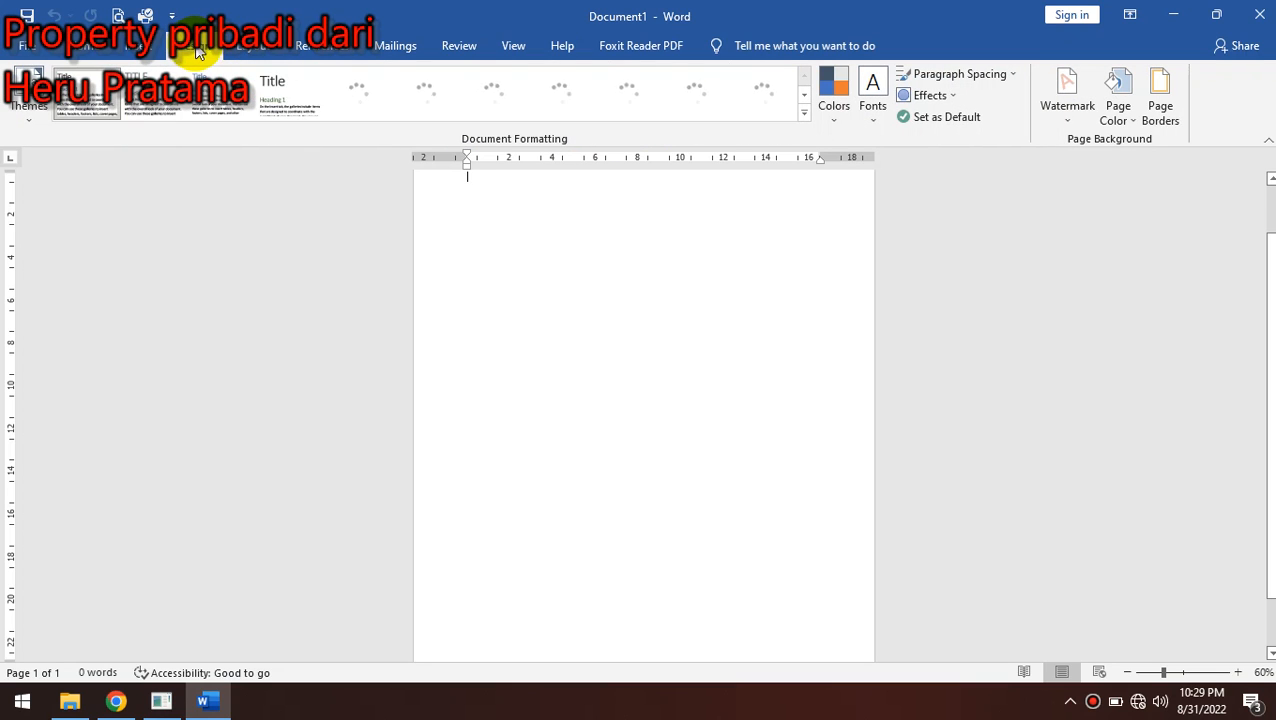
Examine the margin presets, page orientations and paper sizes offered for the page layout.
left_click(245, 46)
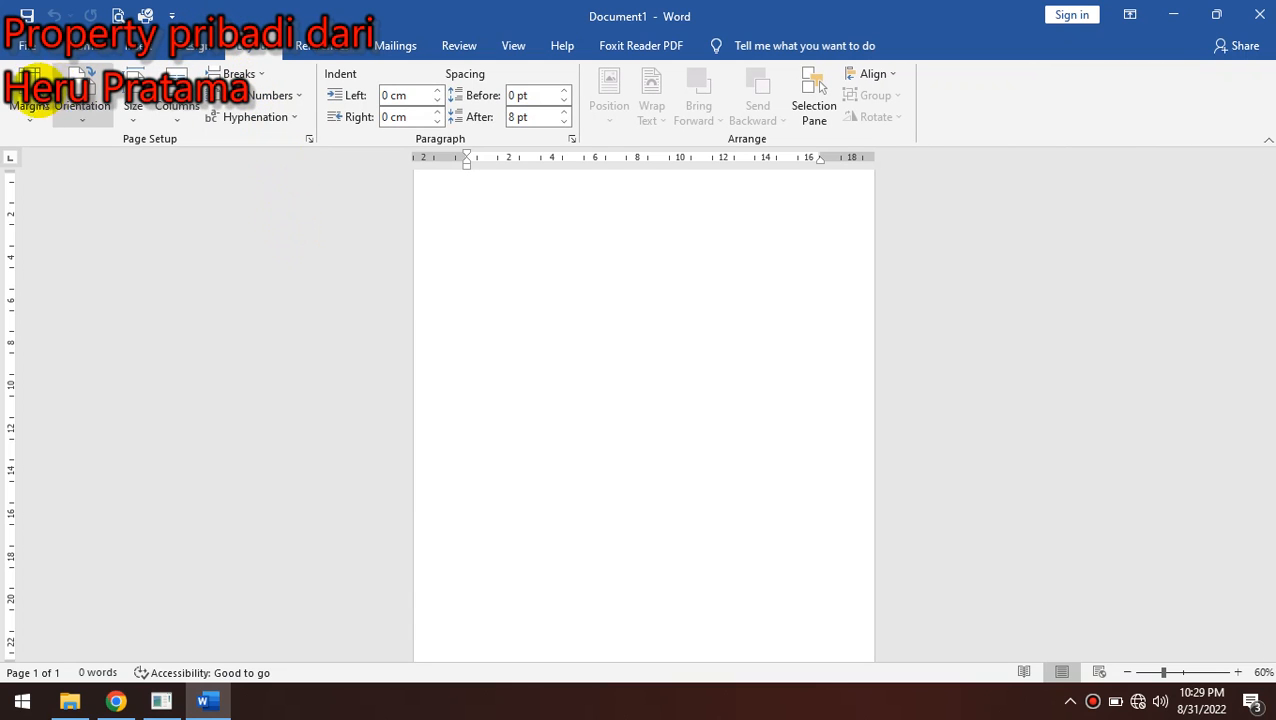
left_click(42, 125)
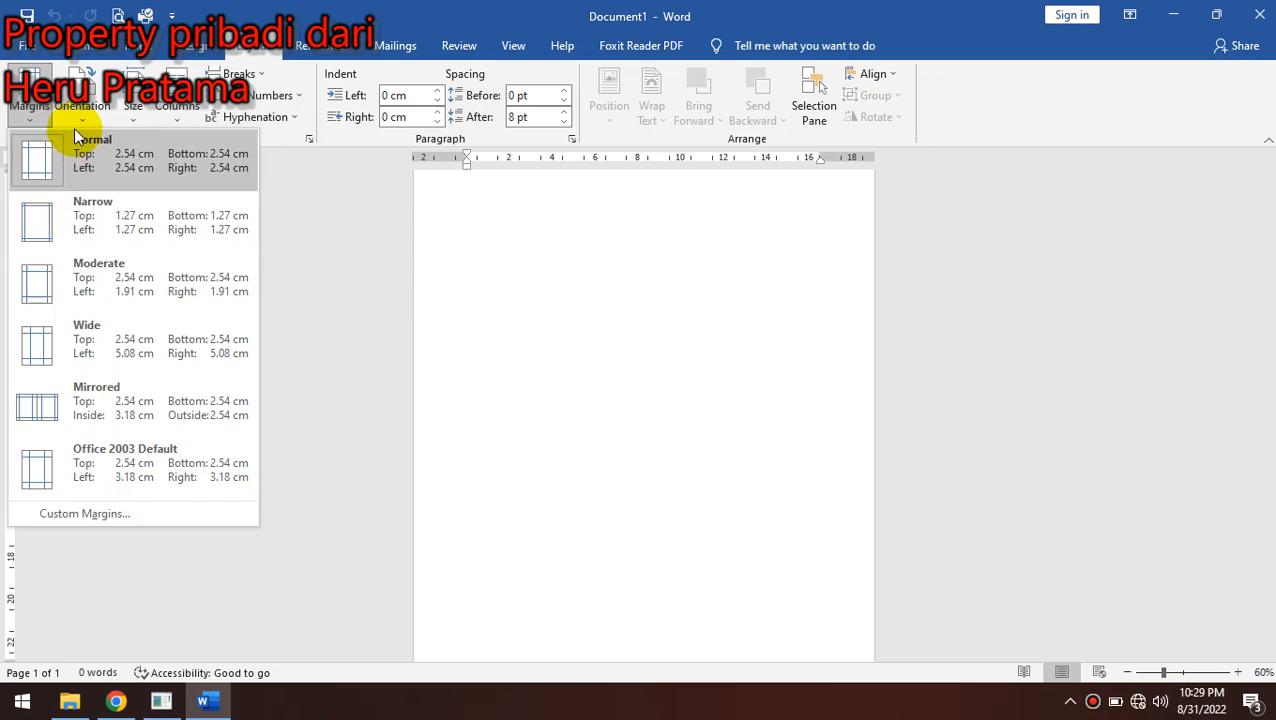
left_click(84, 118)
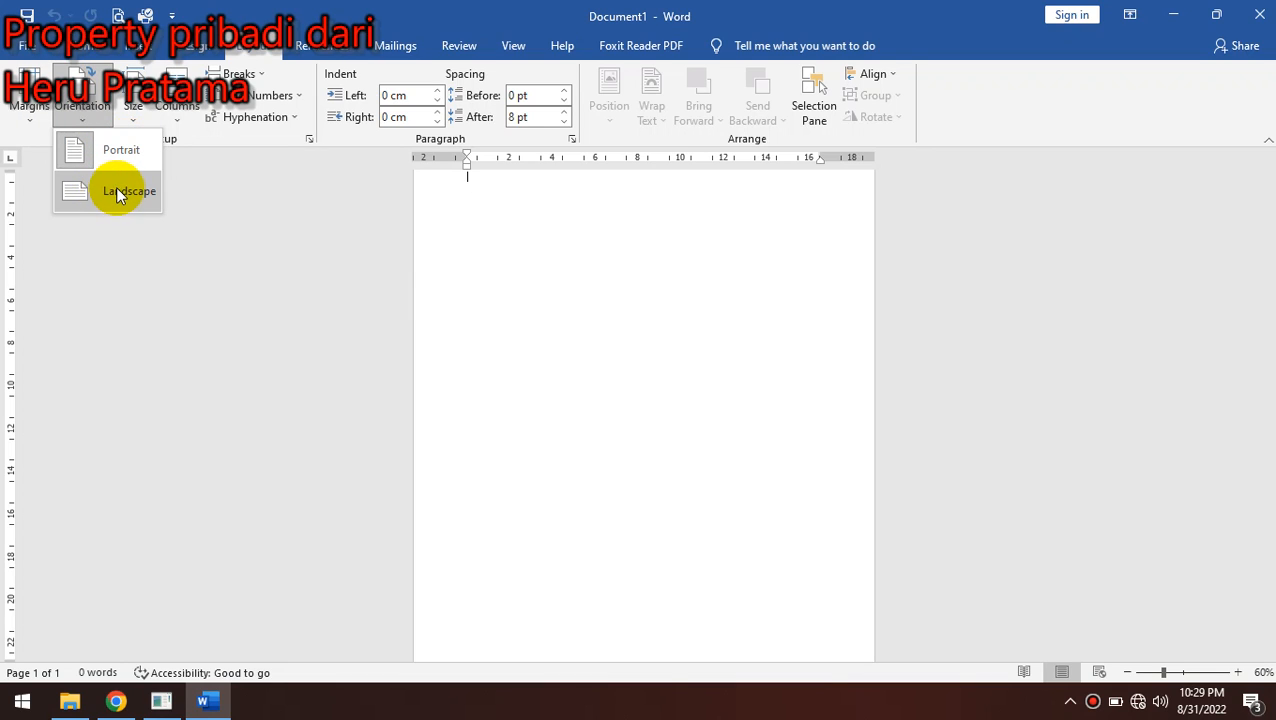
left_click(140, 112)
left_click(133, 110)
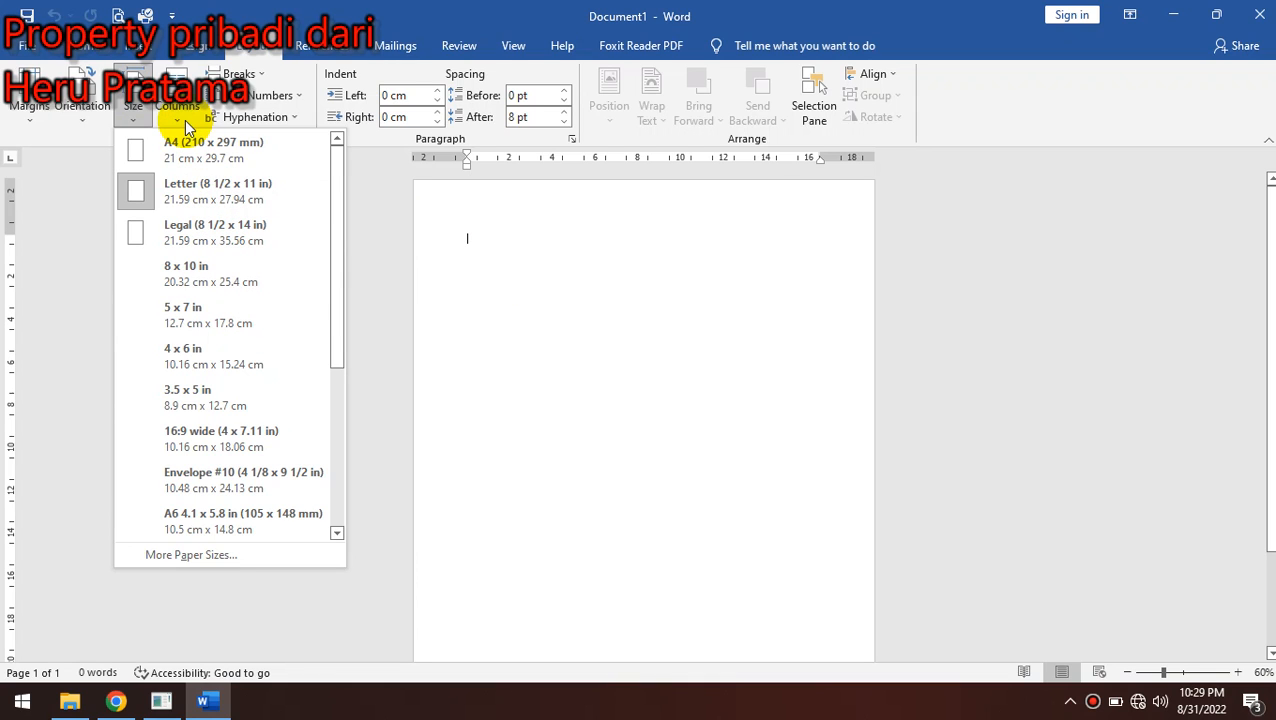
left_click(390, 228)
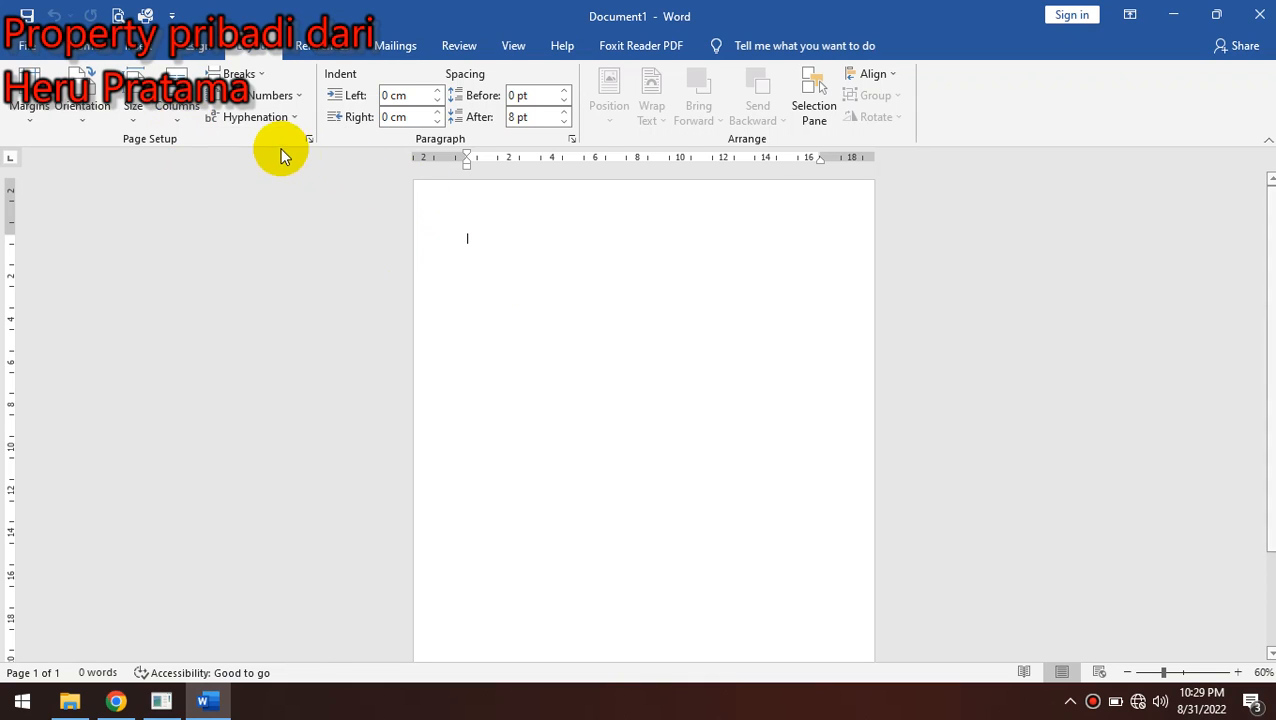
Set the document's paper size to A4 (210 x 297 mm).
left_click(136, 114)
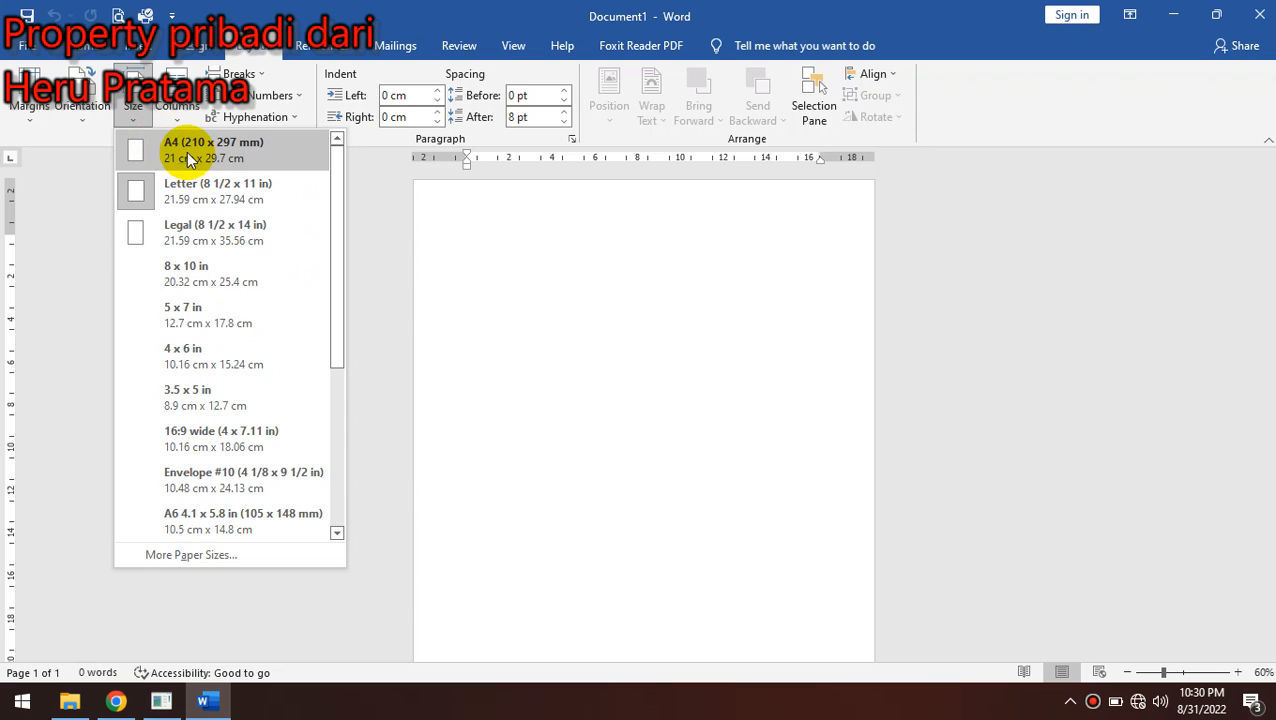
left_click(172, 150)
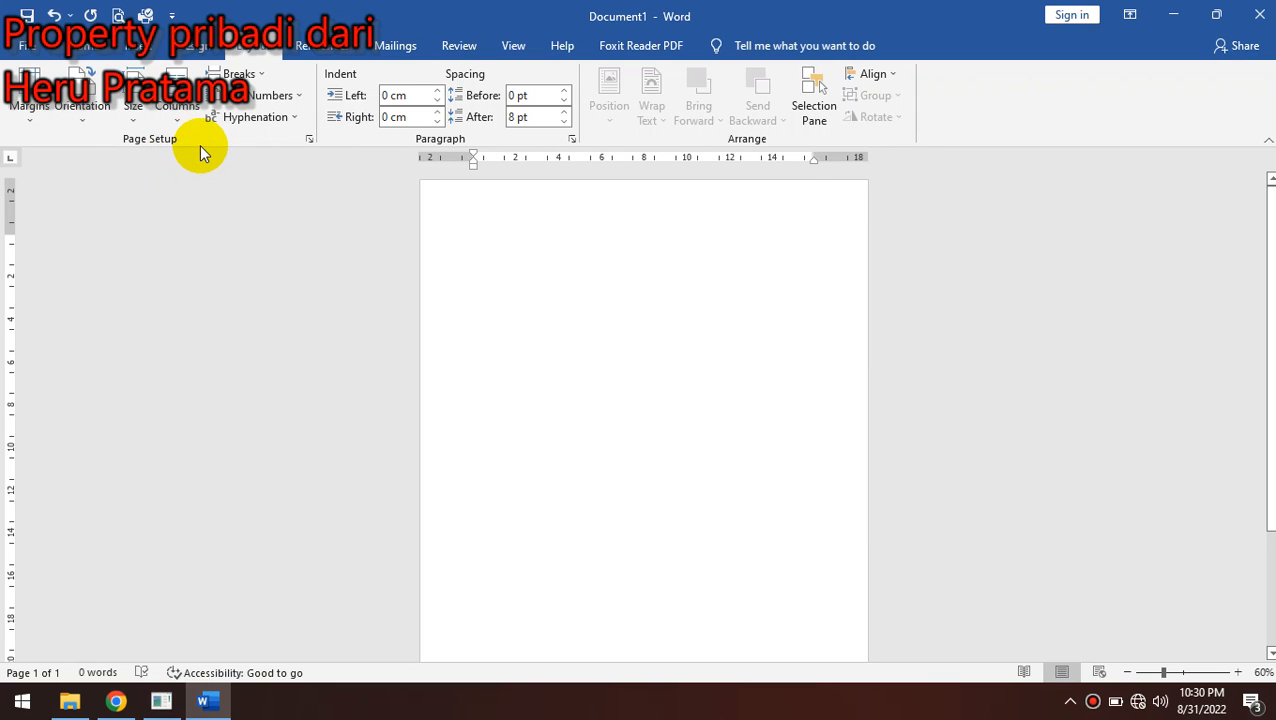
left_click(130, 110)
left_click(185, 150)
left_click(133, 112)
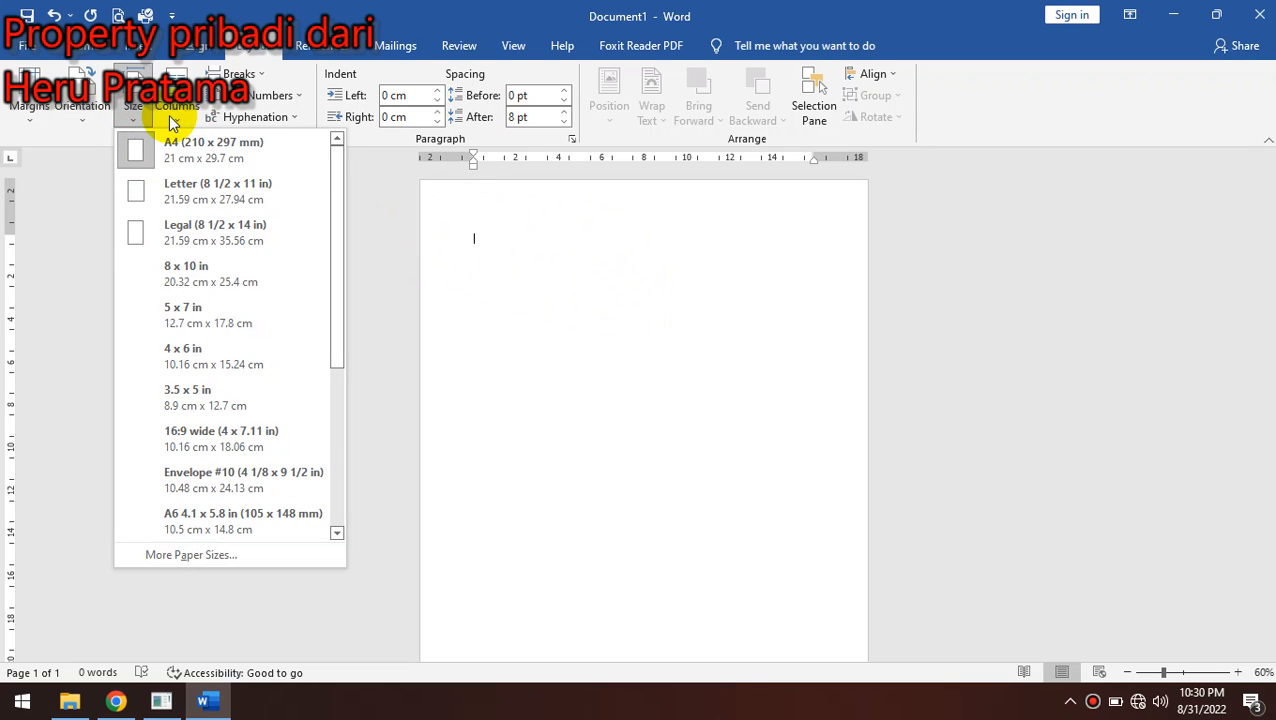
Try a two-column layout on the blank page and restore the single column.
left_click(176, 118)
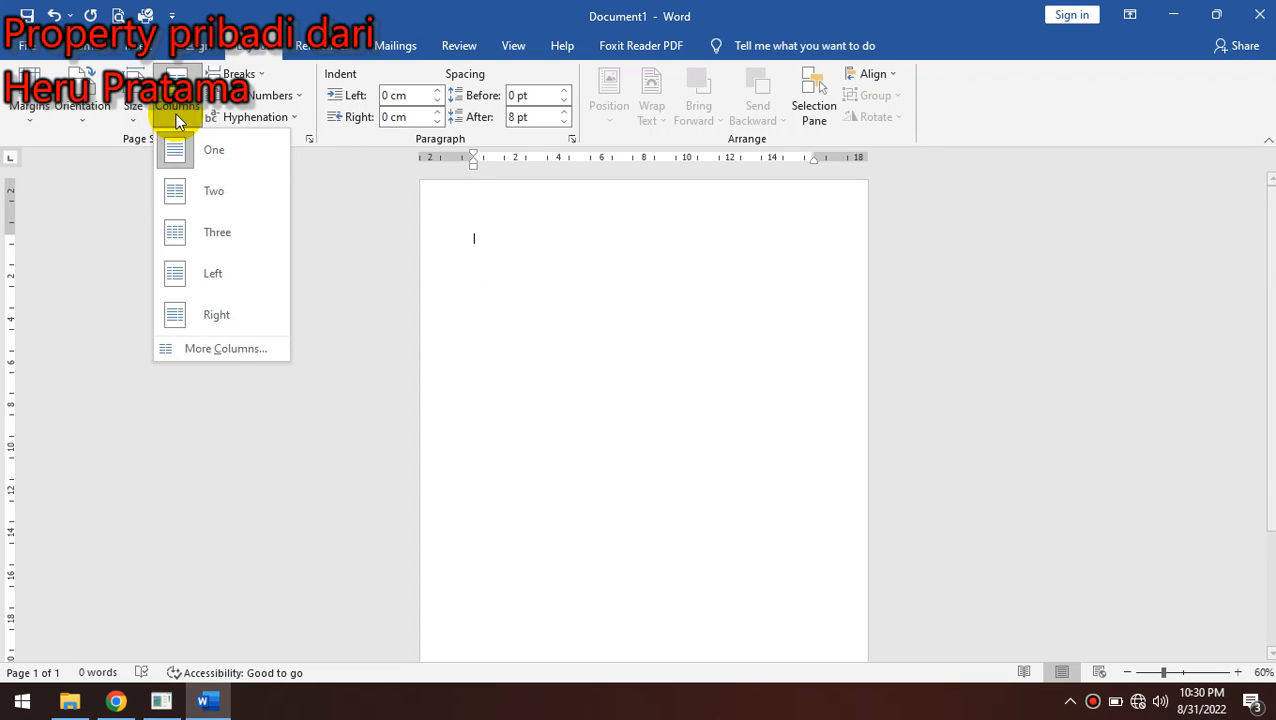
left_click(219, 195)
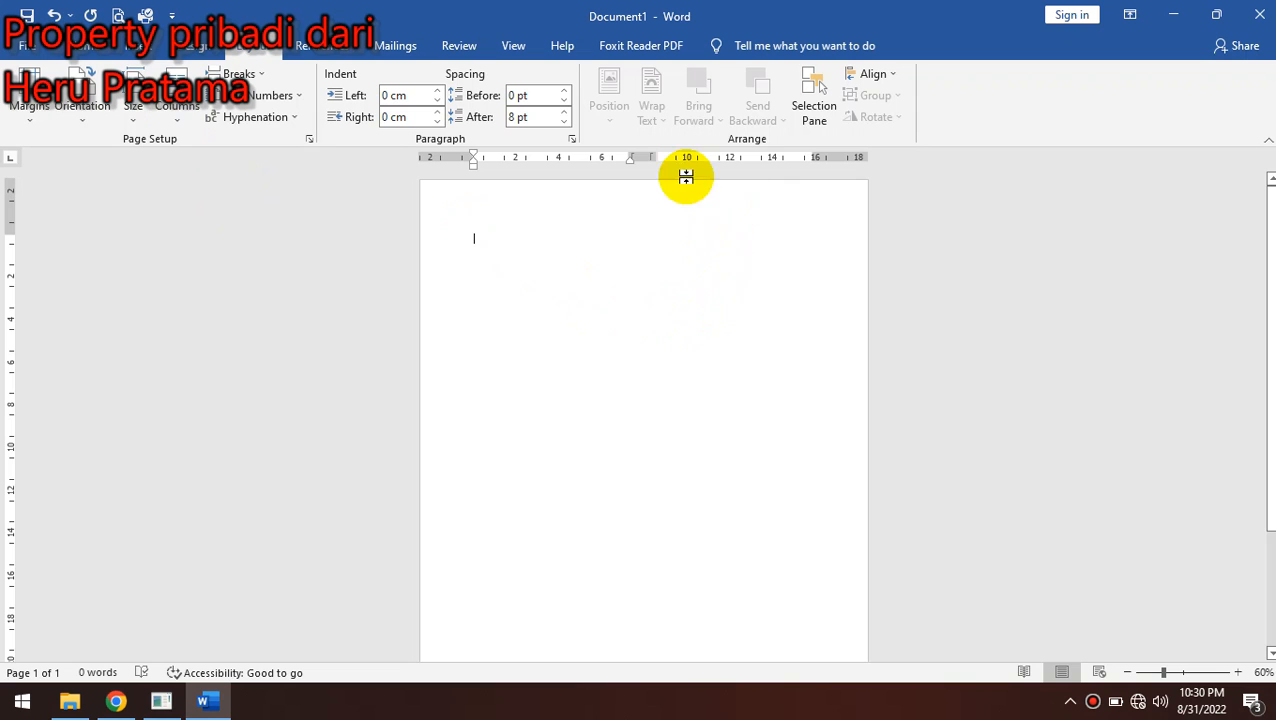
left_click(180, 112)
left_click(200, 155)
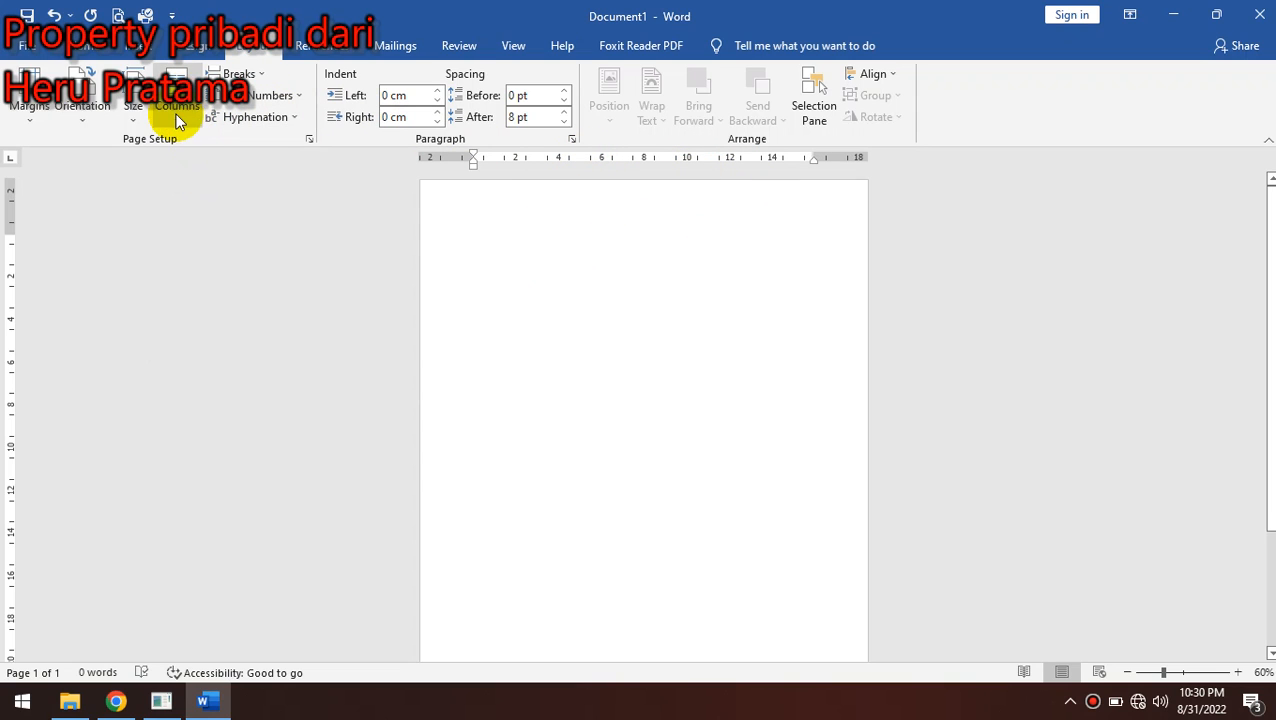
left_click(174, 110)
left_click(222, 157)
left_click(322, 250)
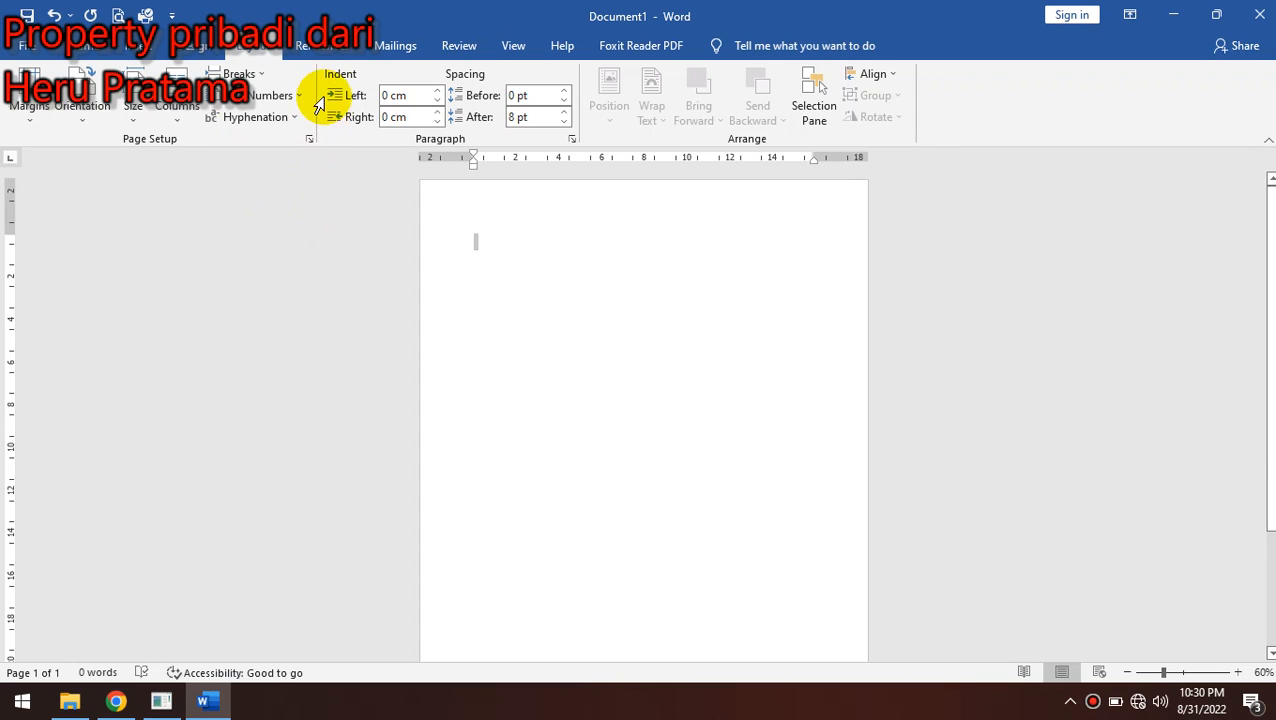
Look over the References, Mailings, Review, View and Help commands and return to the Home commands.
left_click(334, 54)
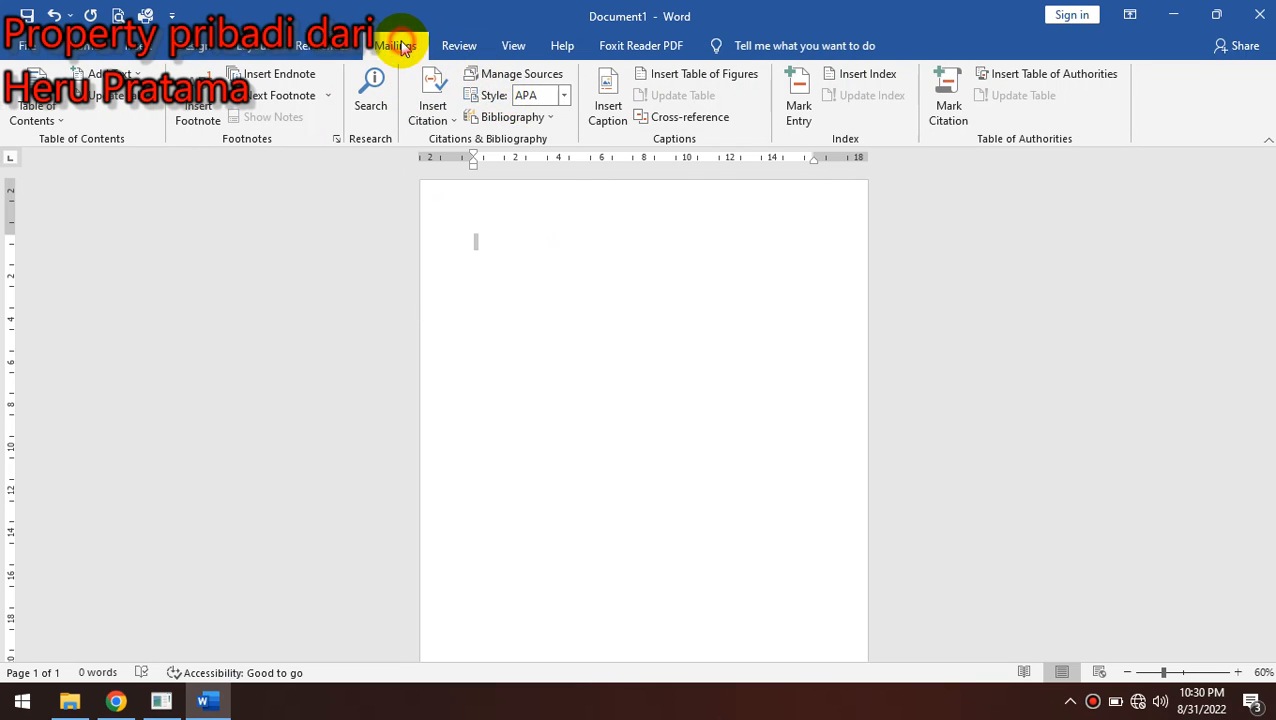
left_click(400, 45)
left_click(458, 46)
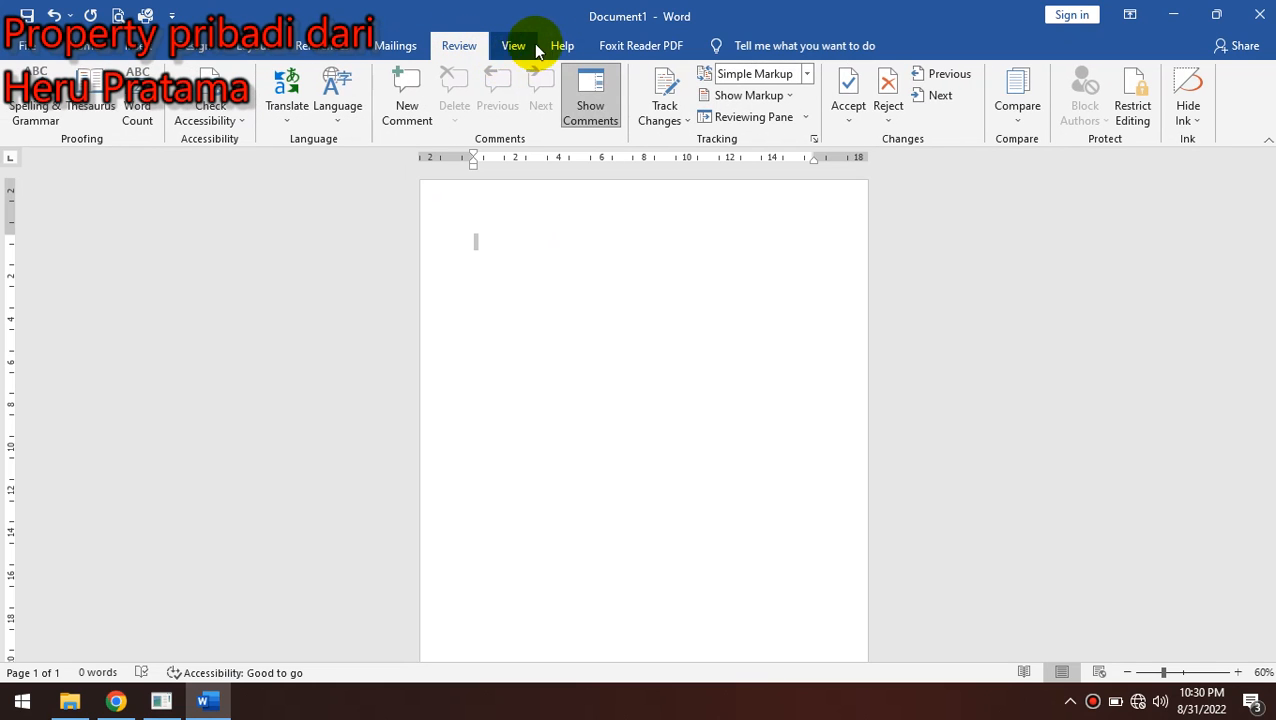
left_click(514, 47)
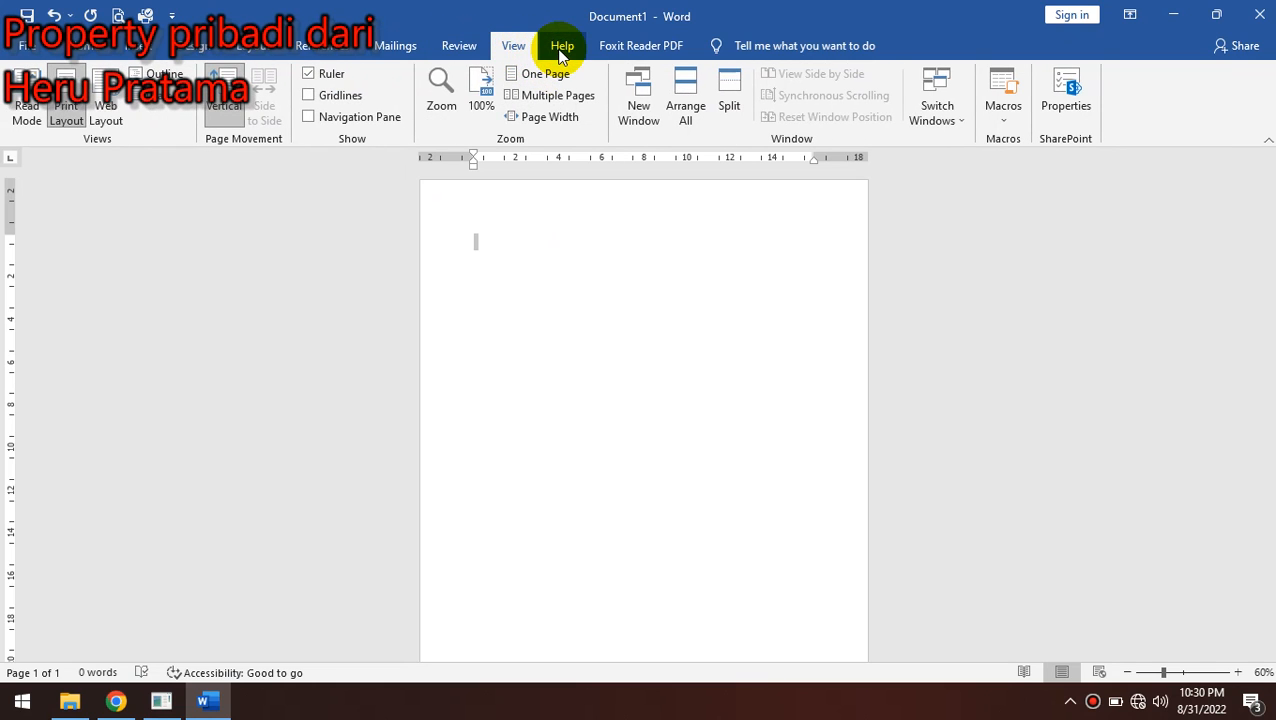
left_click(562, 50)
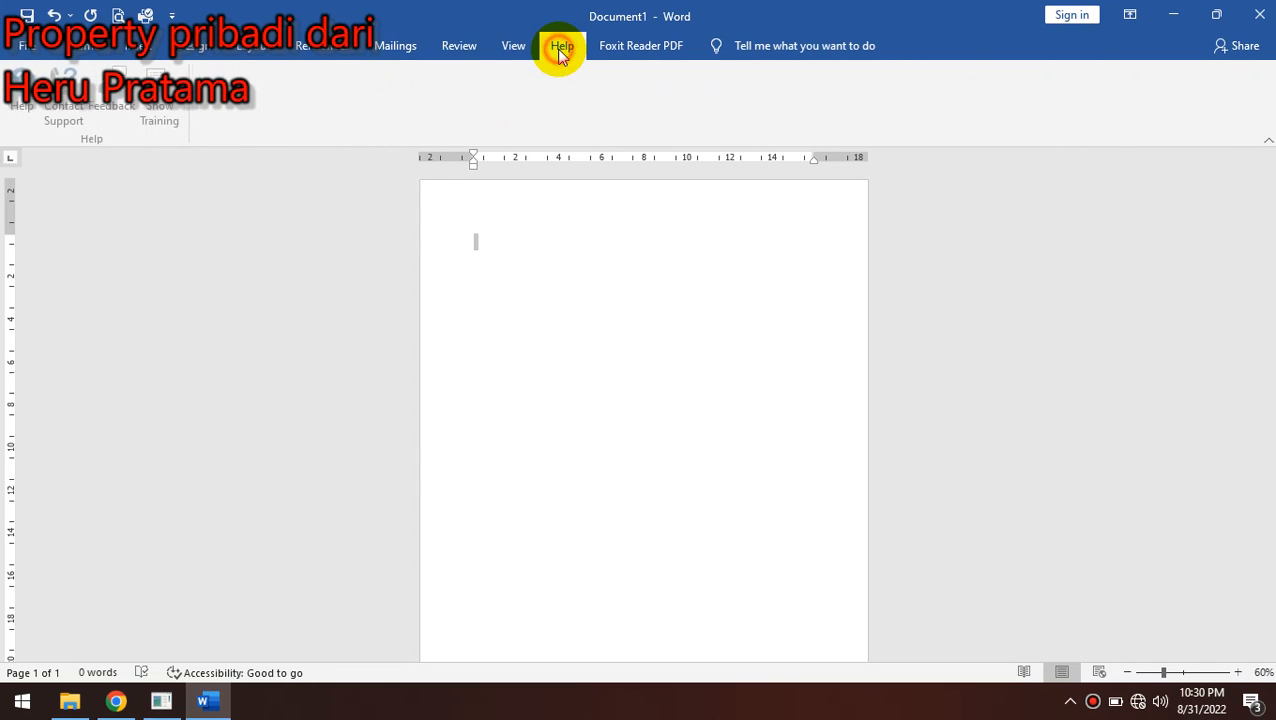
left_click(82, 50)
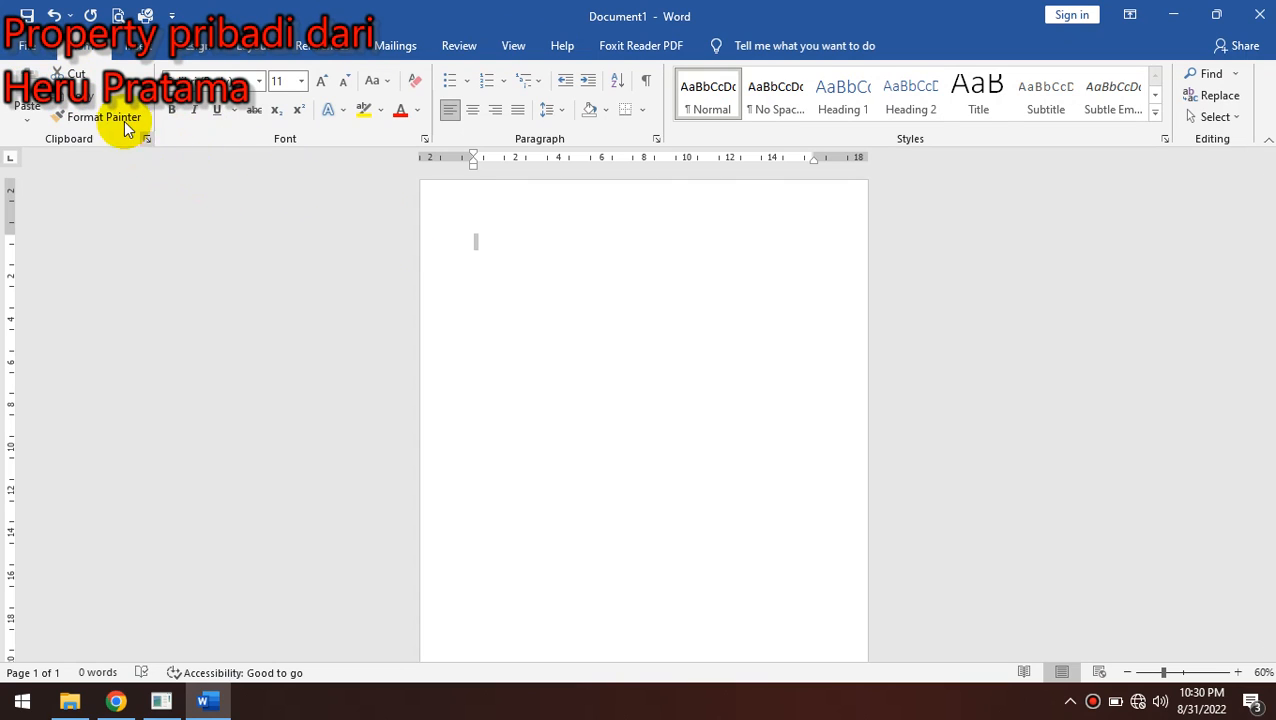
Examine the folders offered for saving the document and close the Save As dialog without saving.
left_click(28, 50)
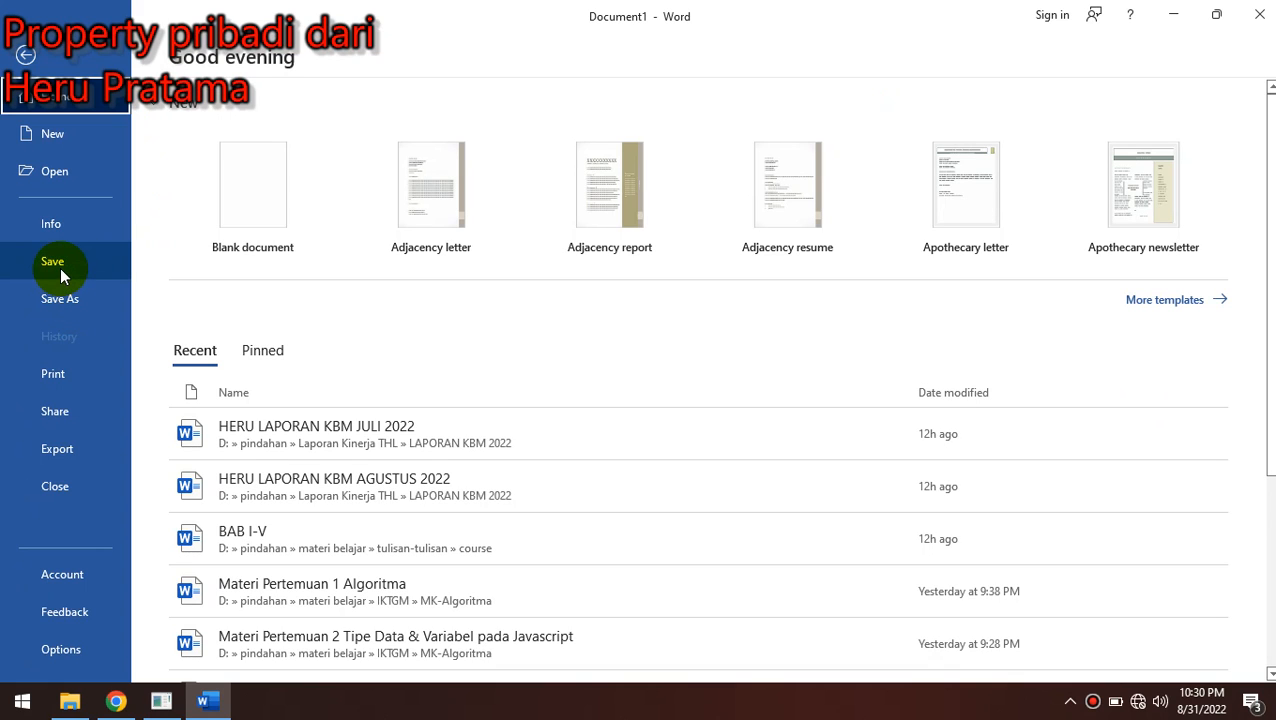
left_click(82, 290)
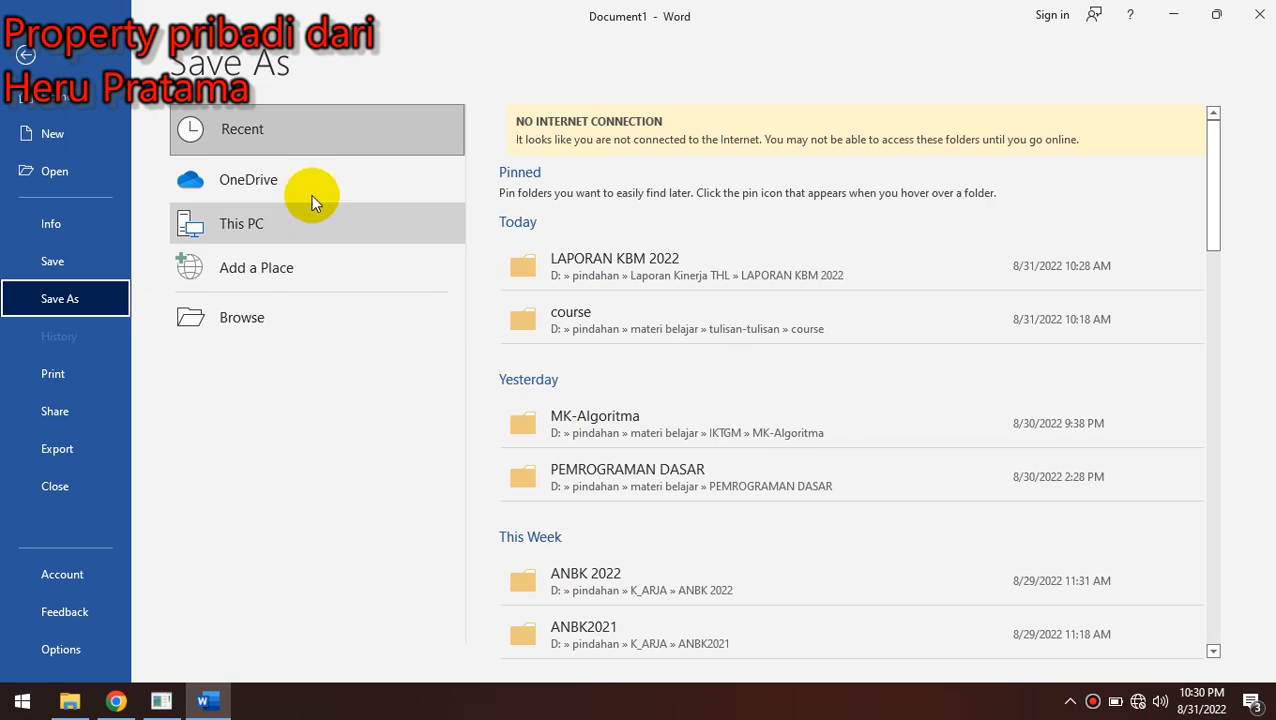
left_click(242, 320)
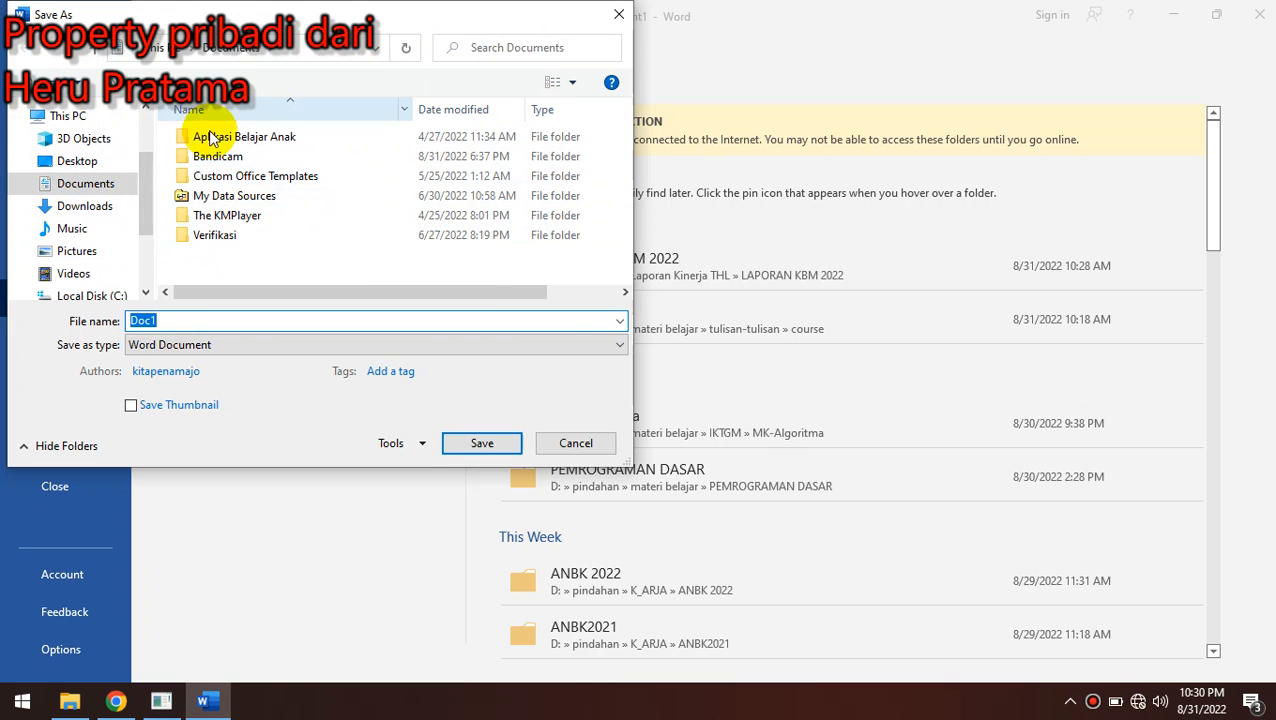
left_click(232, 246)
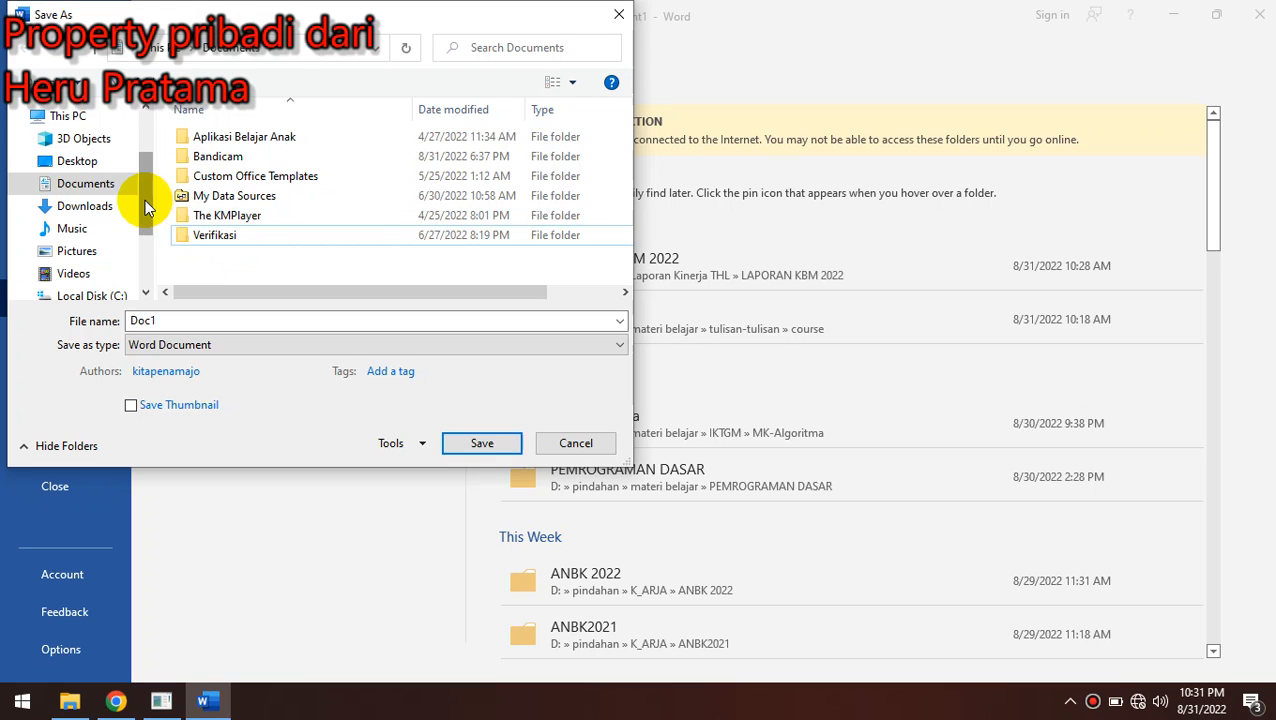
mouse_move(145, 199)
left_mouse_down()
mouse_move(149, 220)
mouse_move(148, 192)
left_mouse_up()
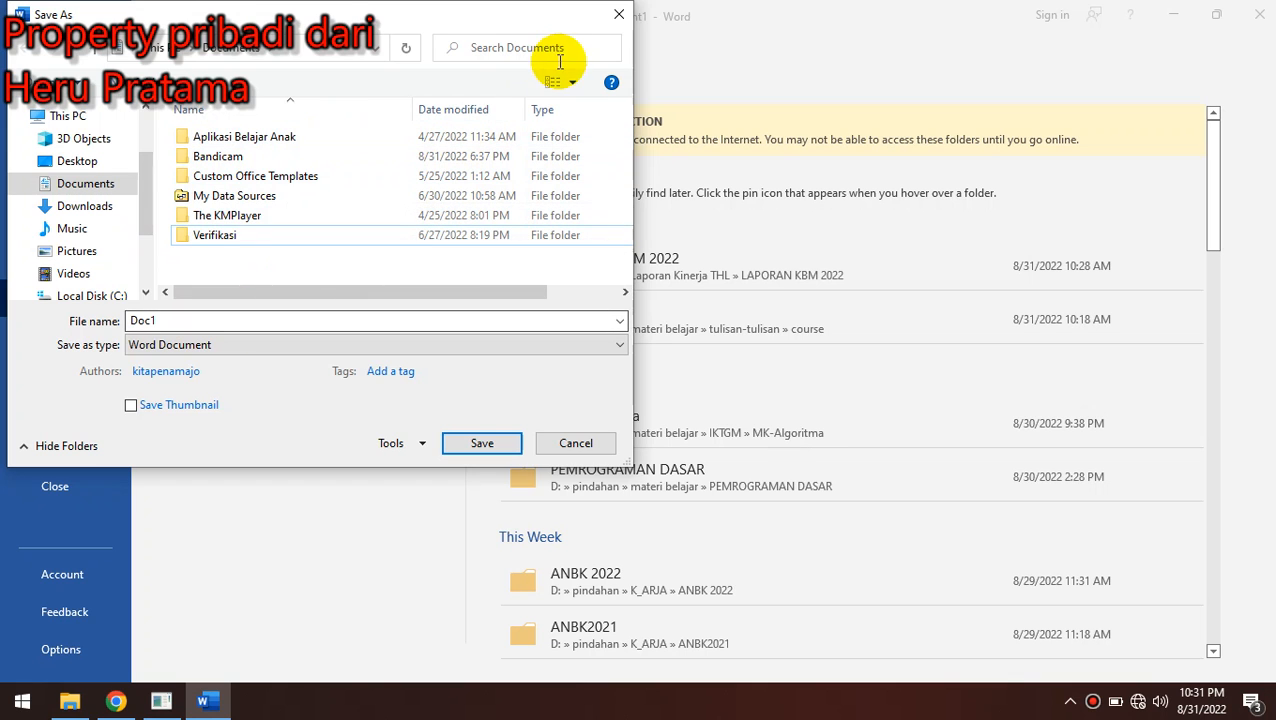
left_click(622, 14)
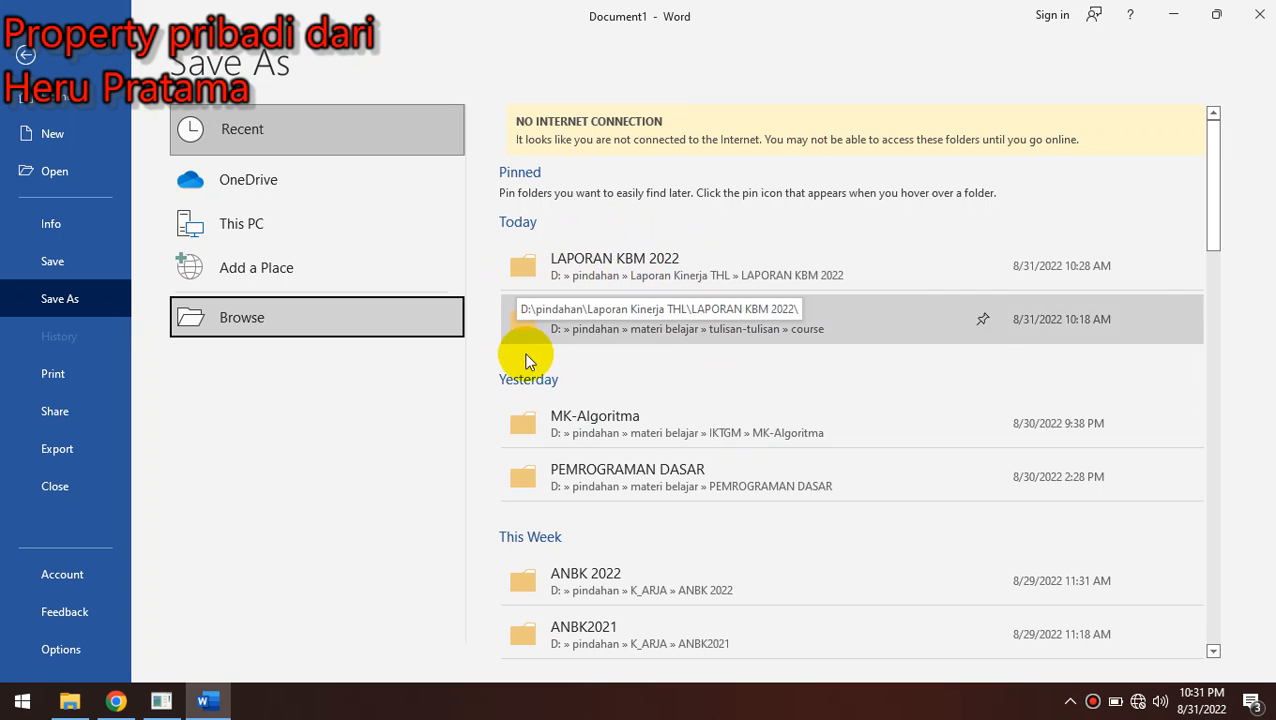
Browse for a save location for the new document and choose the Documents folder.
scroll(643, 442, "down", 3)
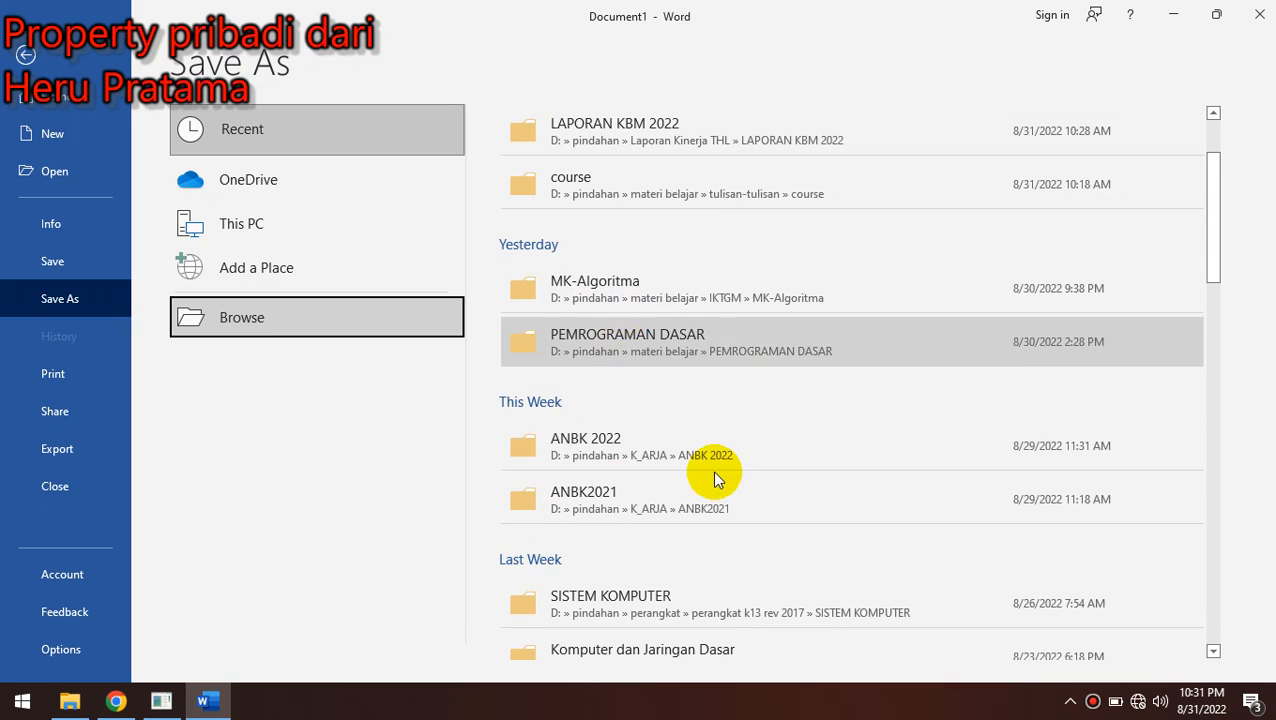
left_click(256, 328)
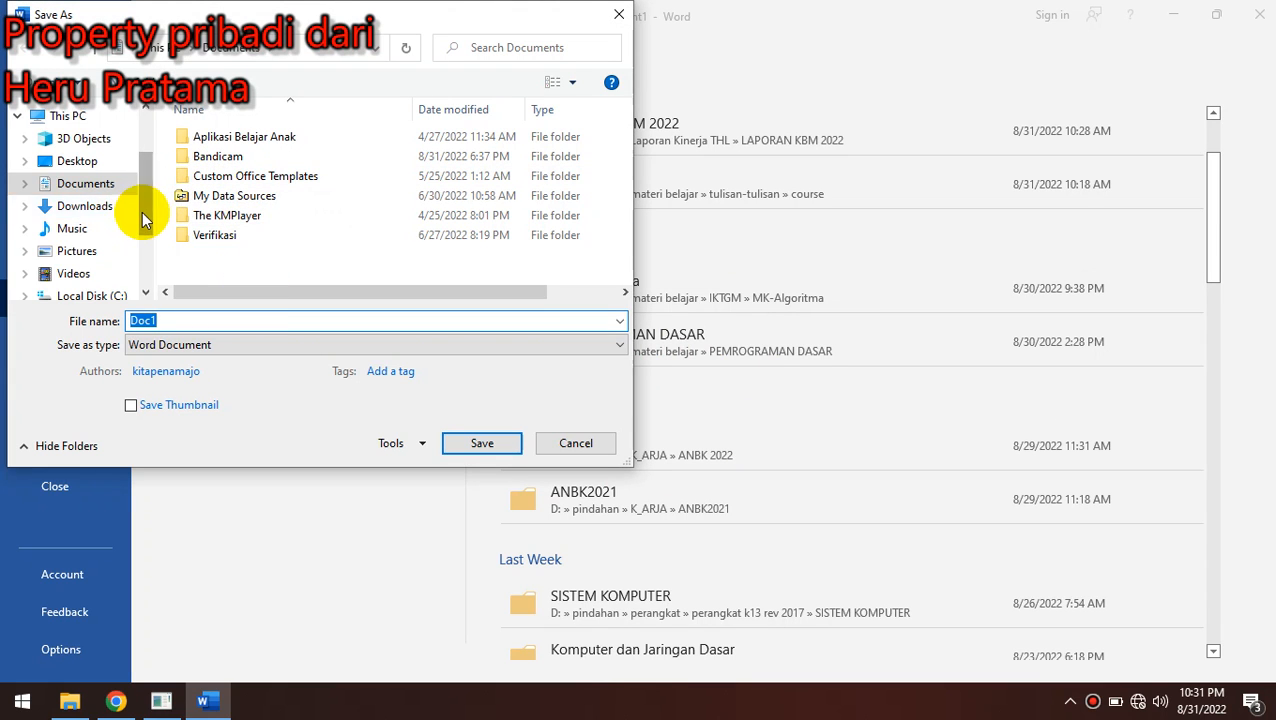
left_click_drag(142, 220, 142, 260)
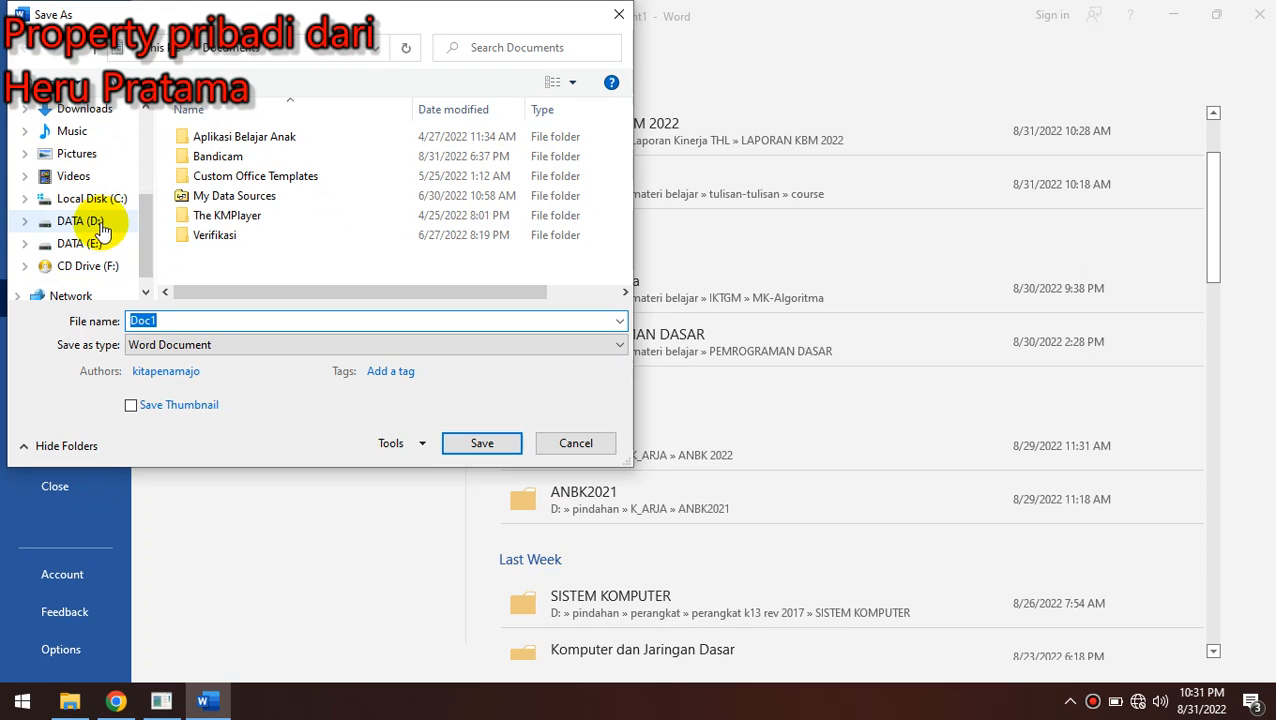
left_click(103, 230)
left_click_drag(142, 235, 145, 190)
left_click(94, 184)
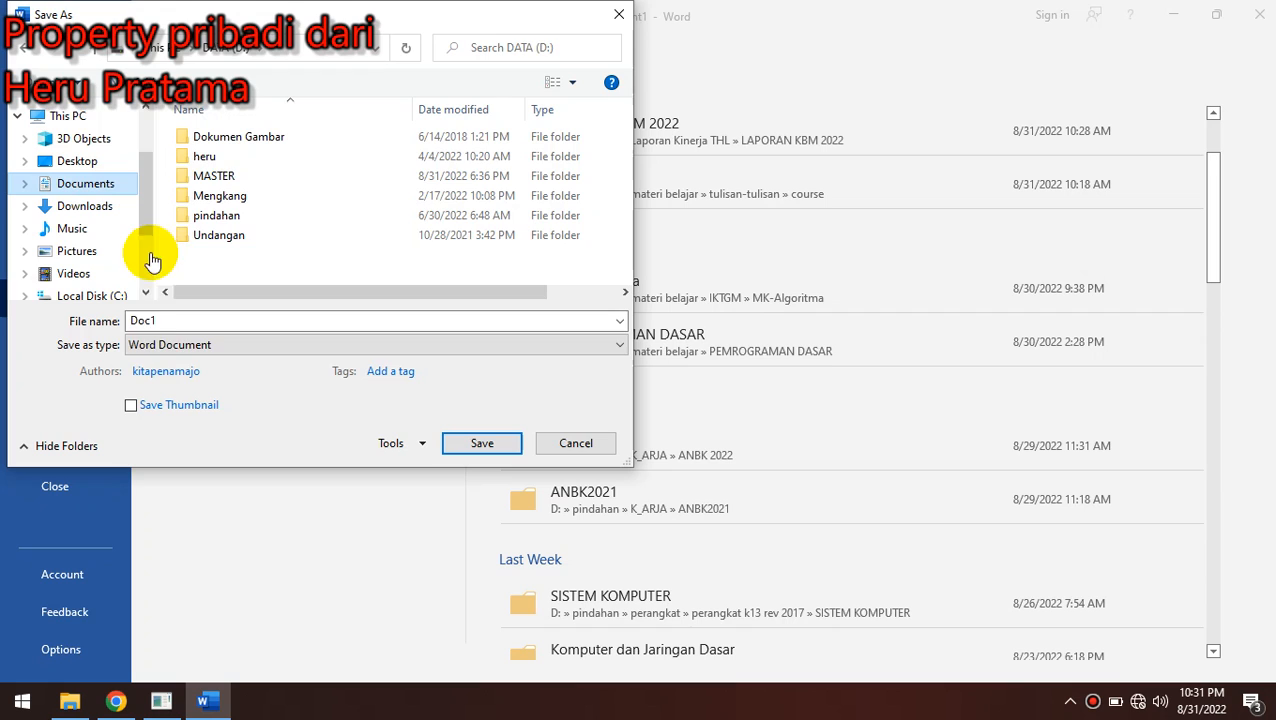
Enter Daftar Hadir as the document's file name.
double_click(174, 321)
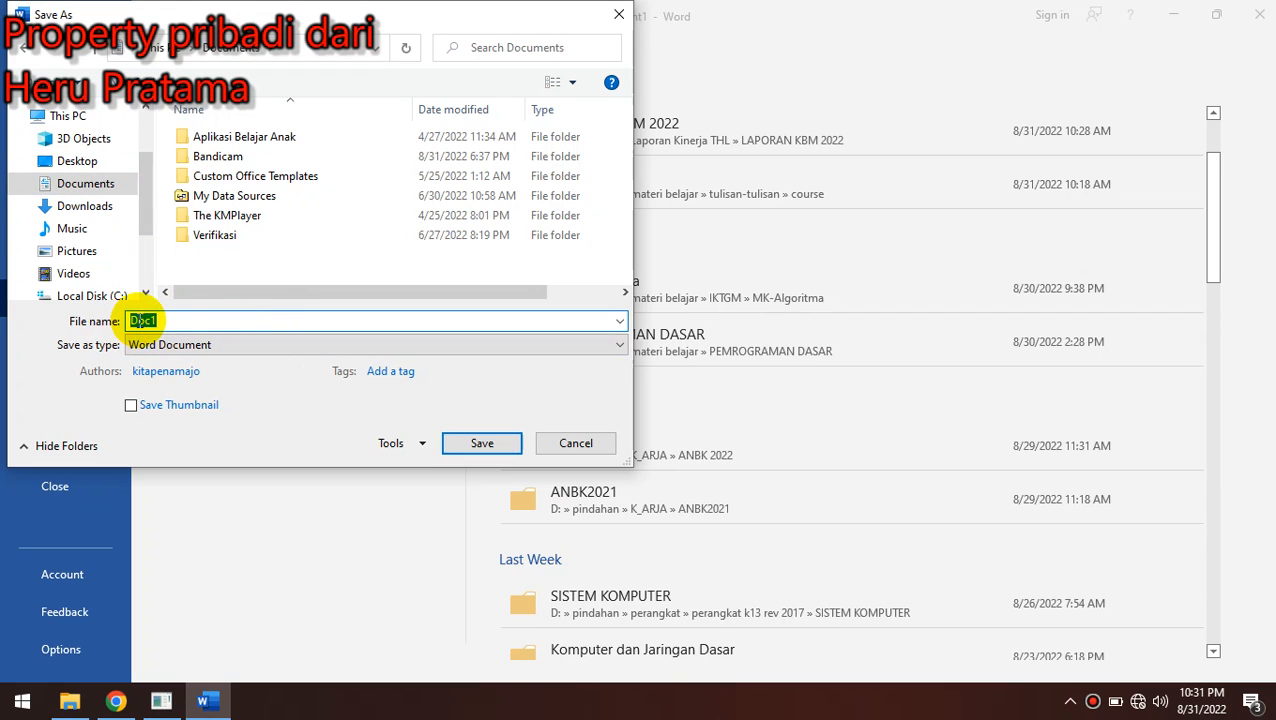
left_click(171, 318)
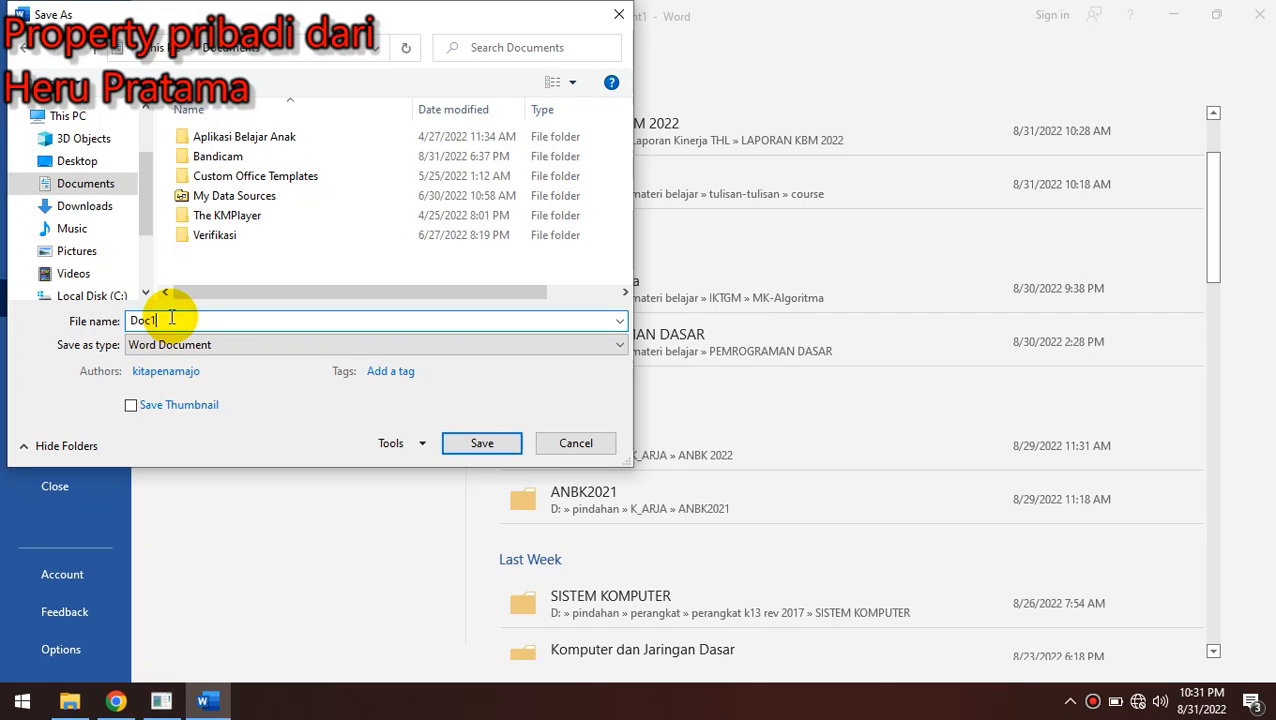
double_click(132, 320)
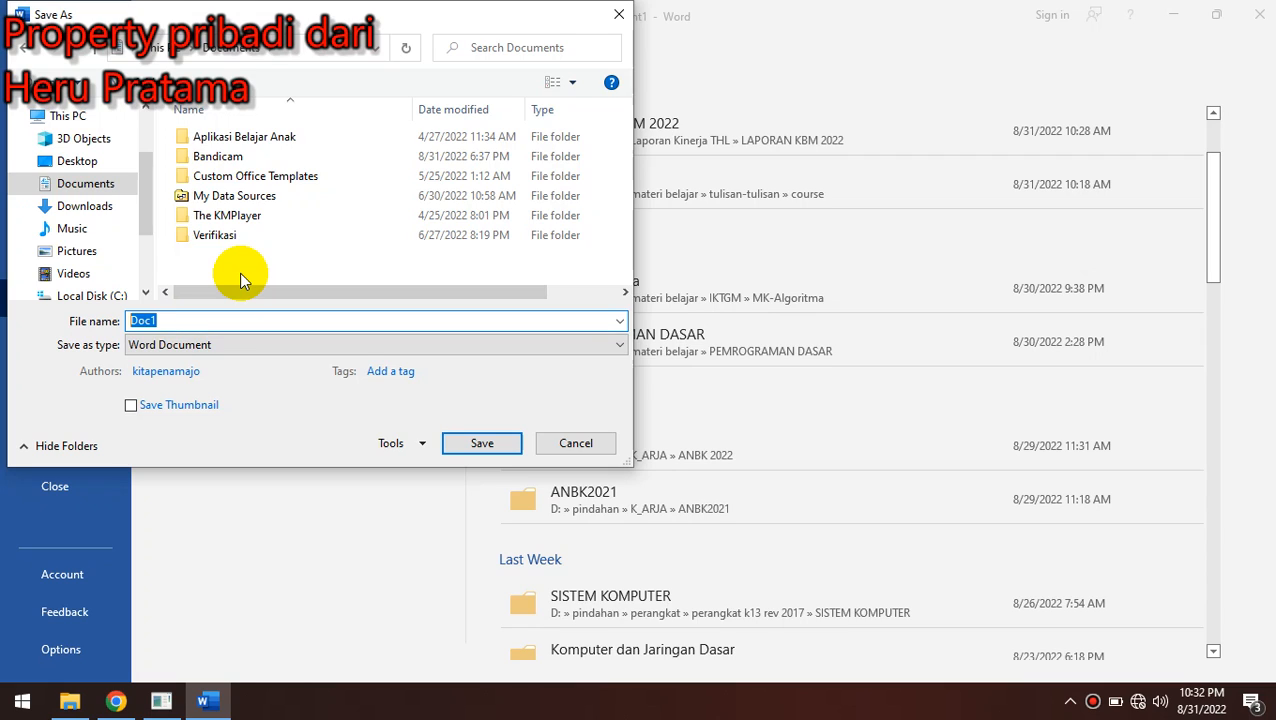
type("Daf")
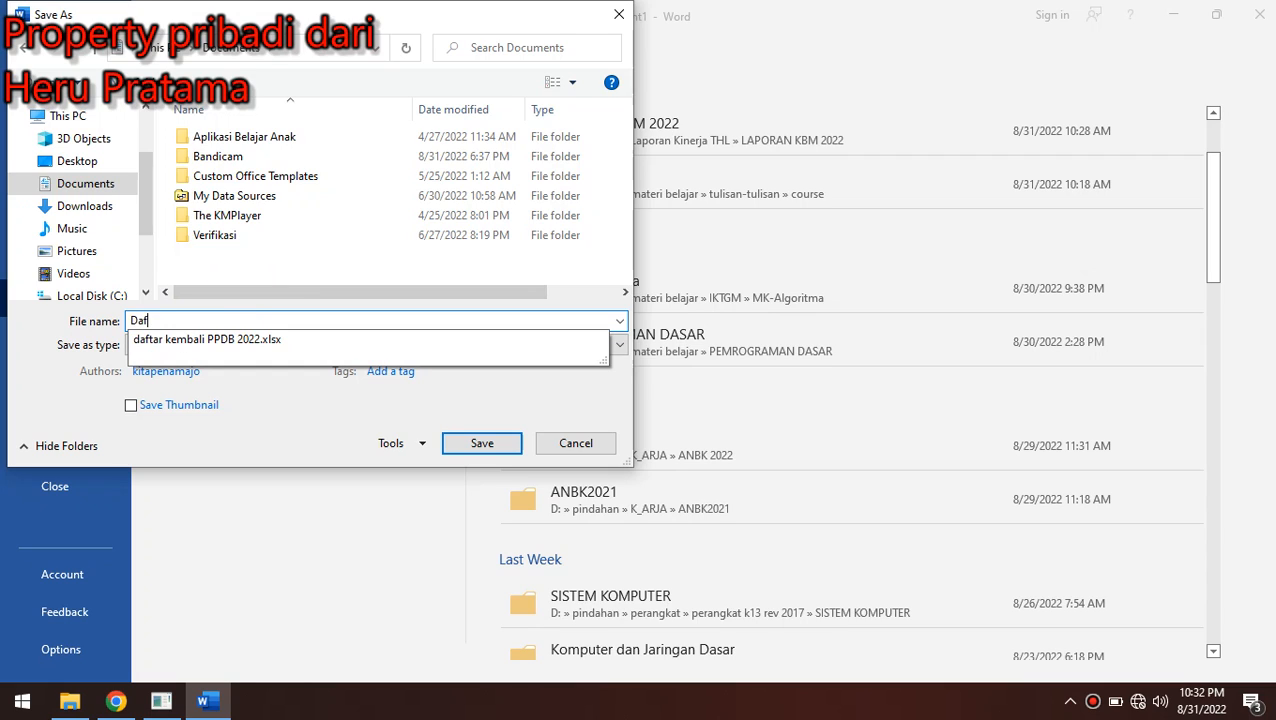
type("tar Hadir")
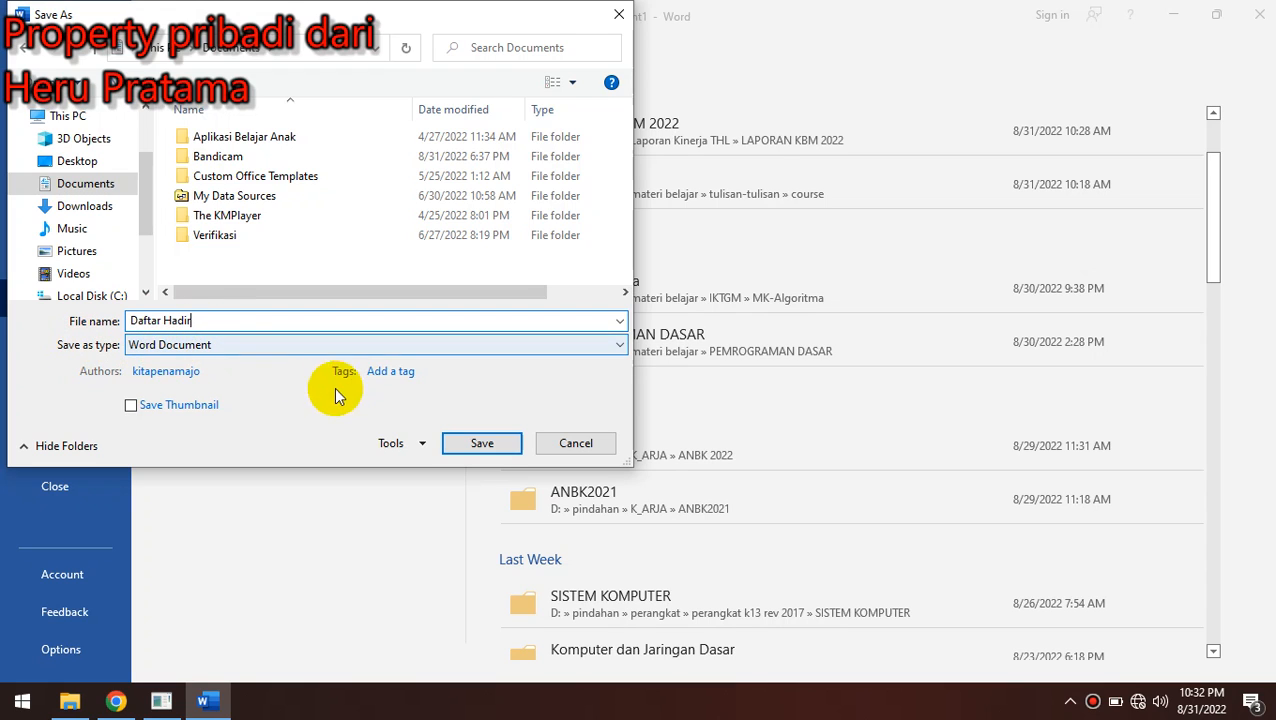
Look through the available file types, keep Word Document and save the file.
left_click(150, 348)
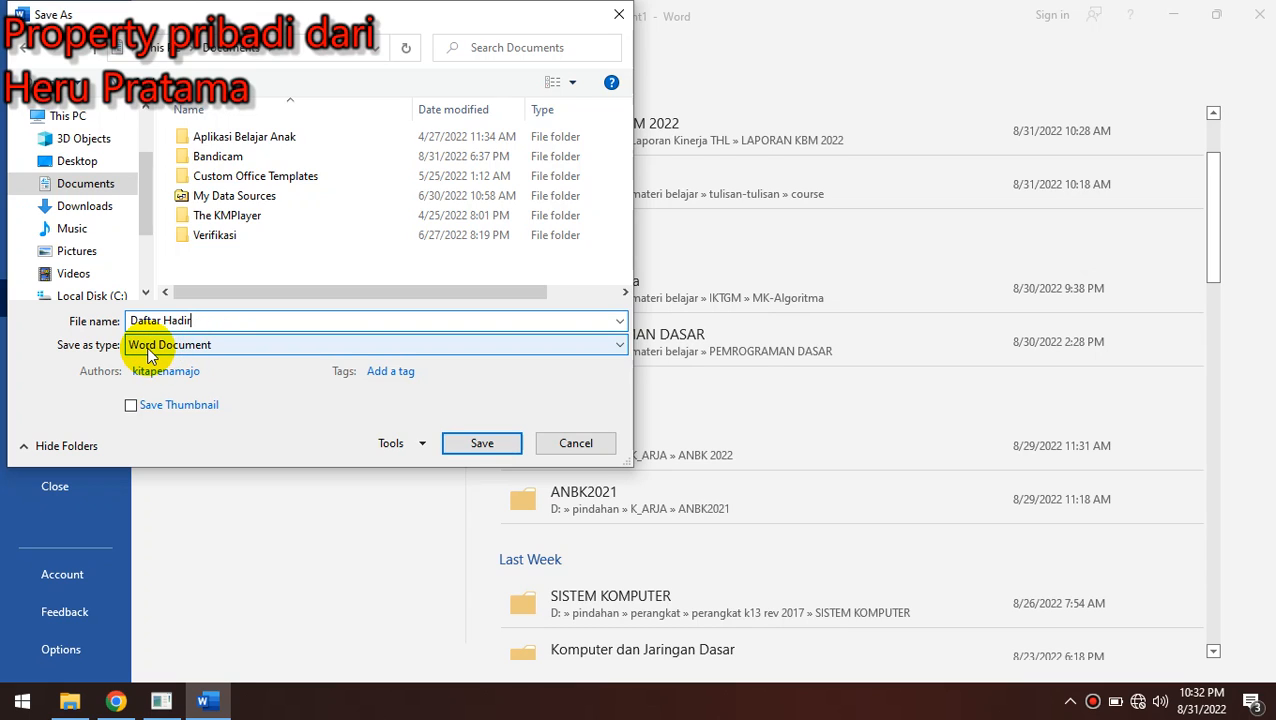
left_click(182, 348)
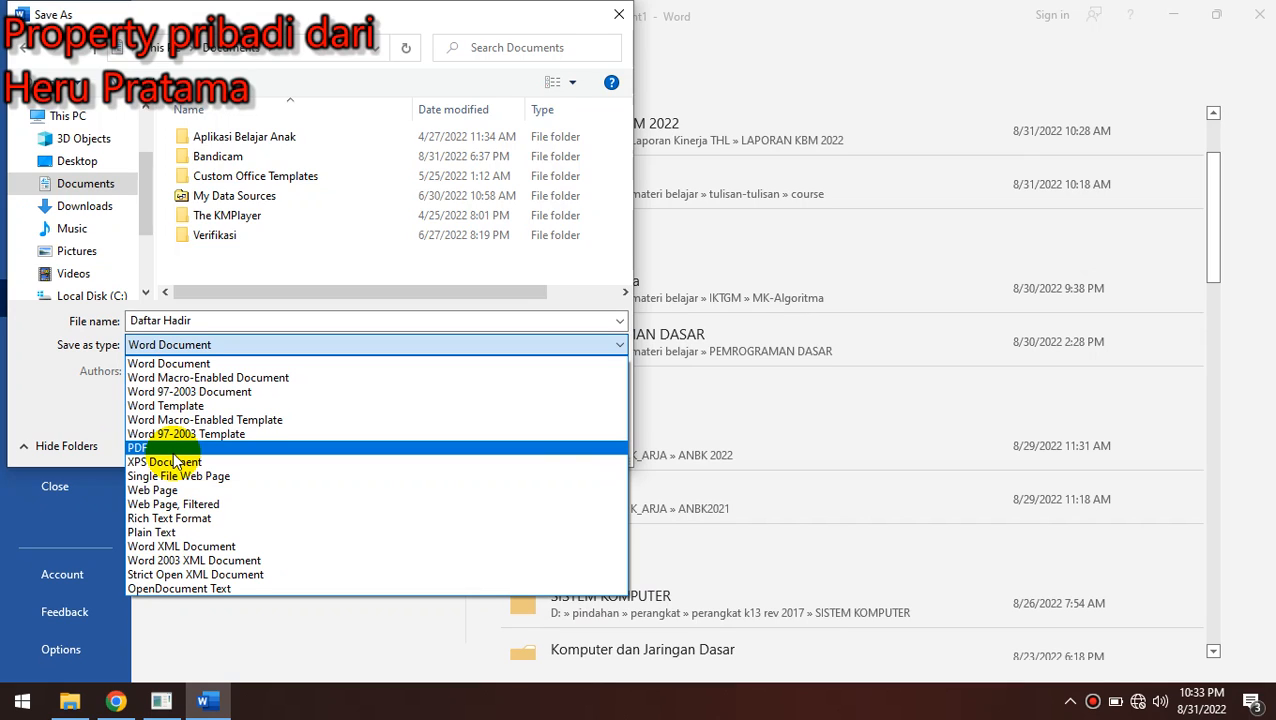
left_click(105, 395)
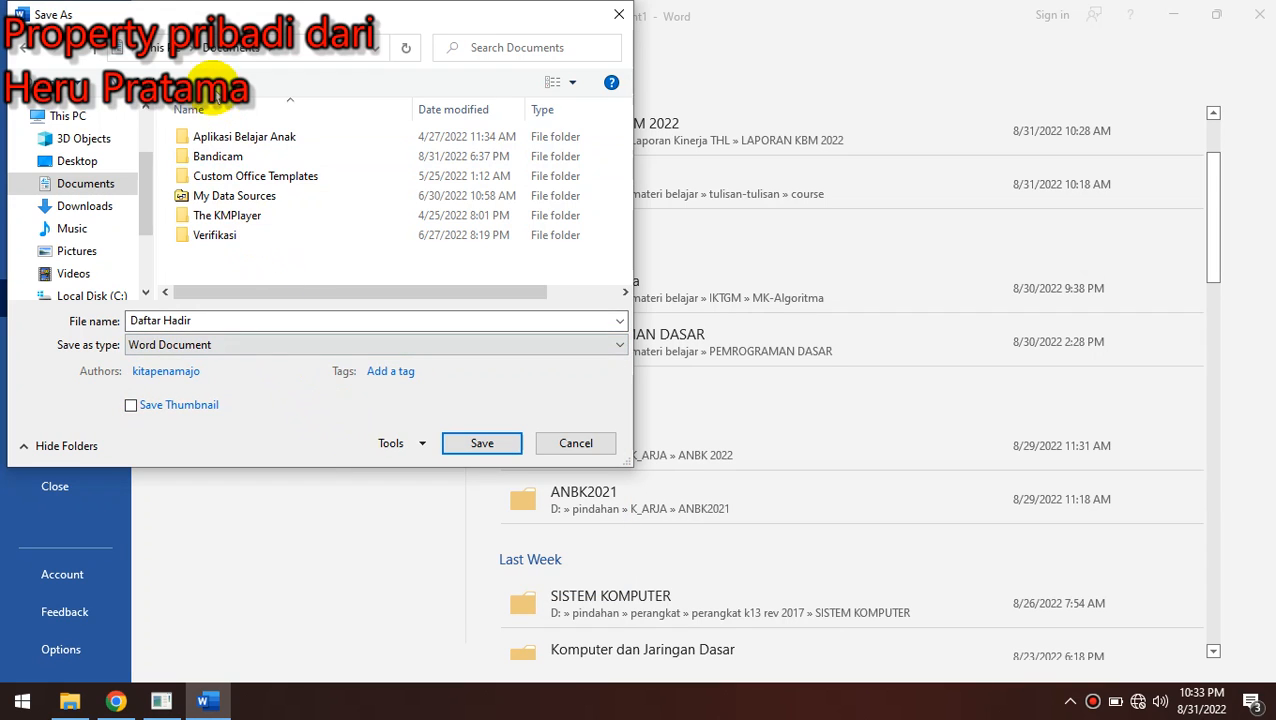
left_click(211, 321)
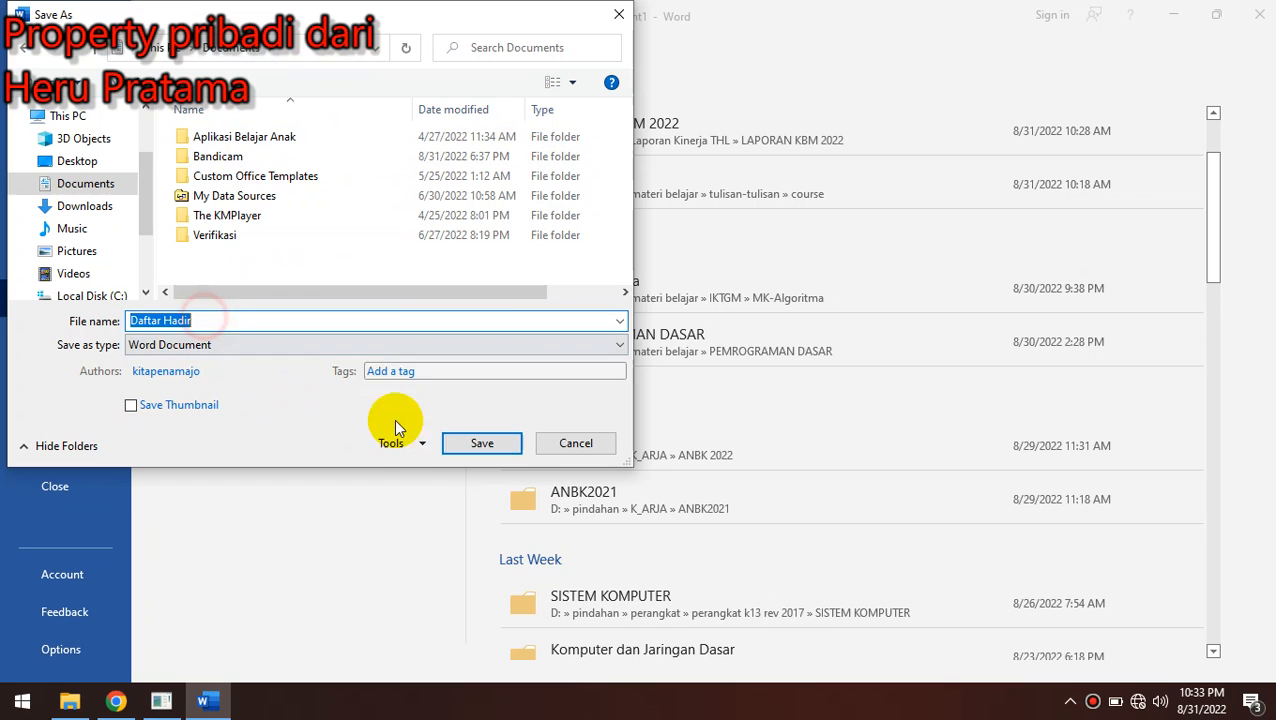
left_click(366, 316)
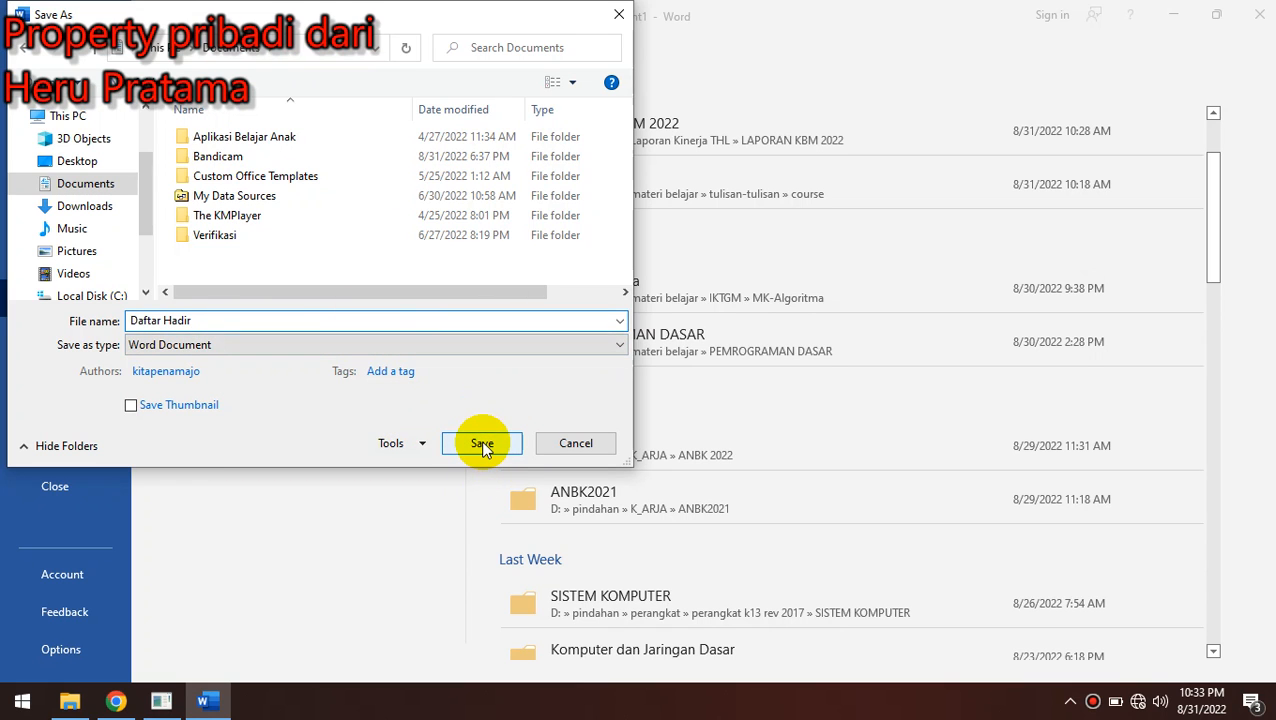
left_click(483, 445)
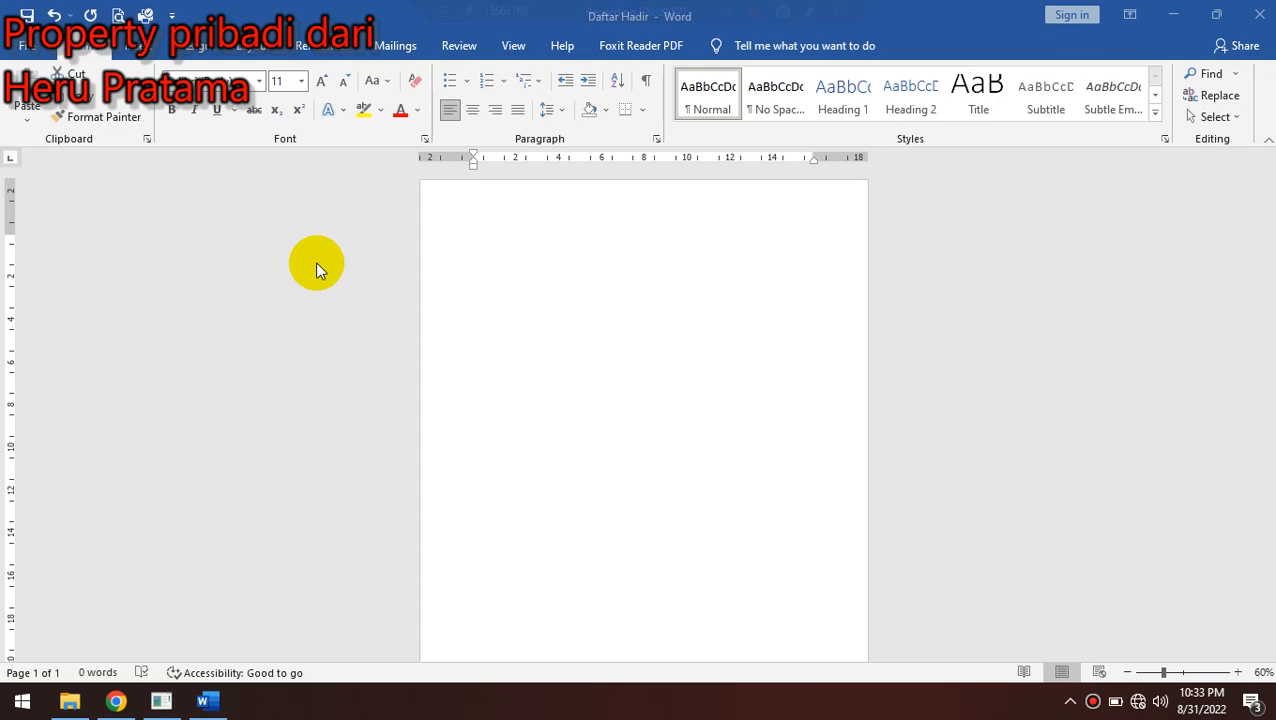
left_click(535, 245)
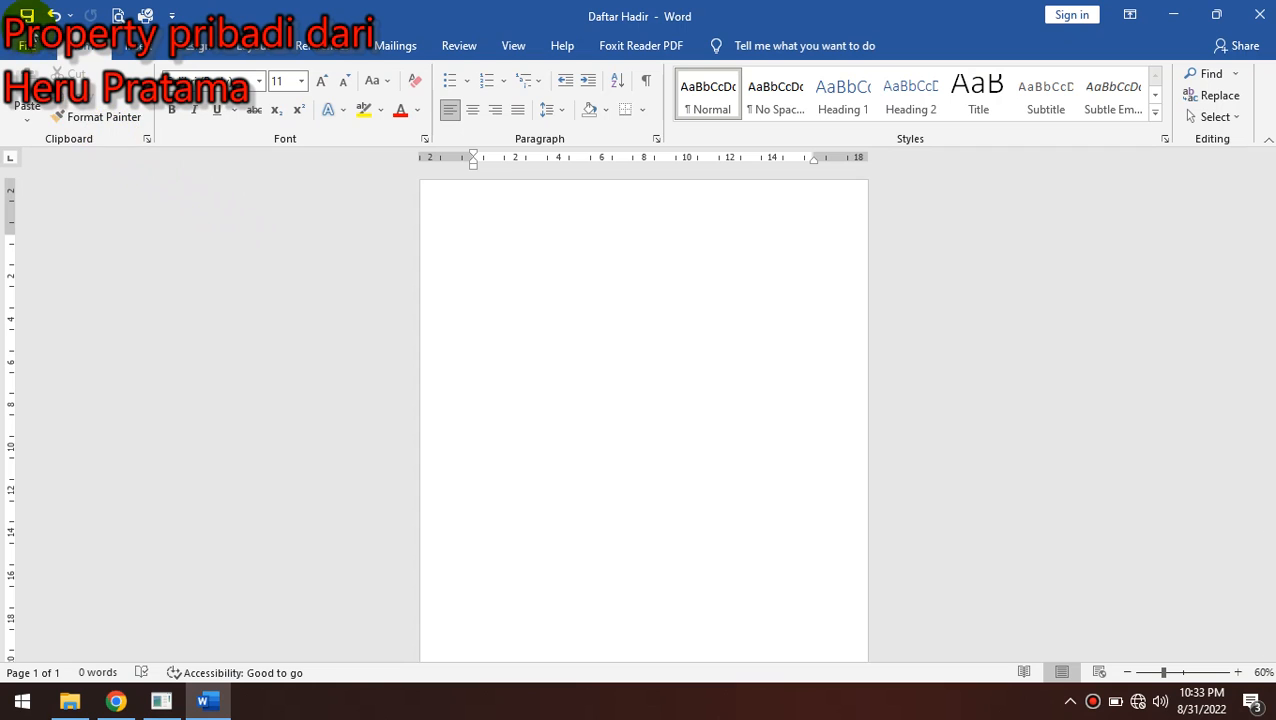
left_click(30, 47)
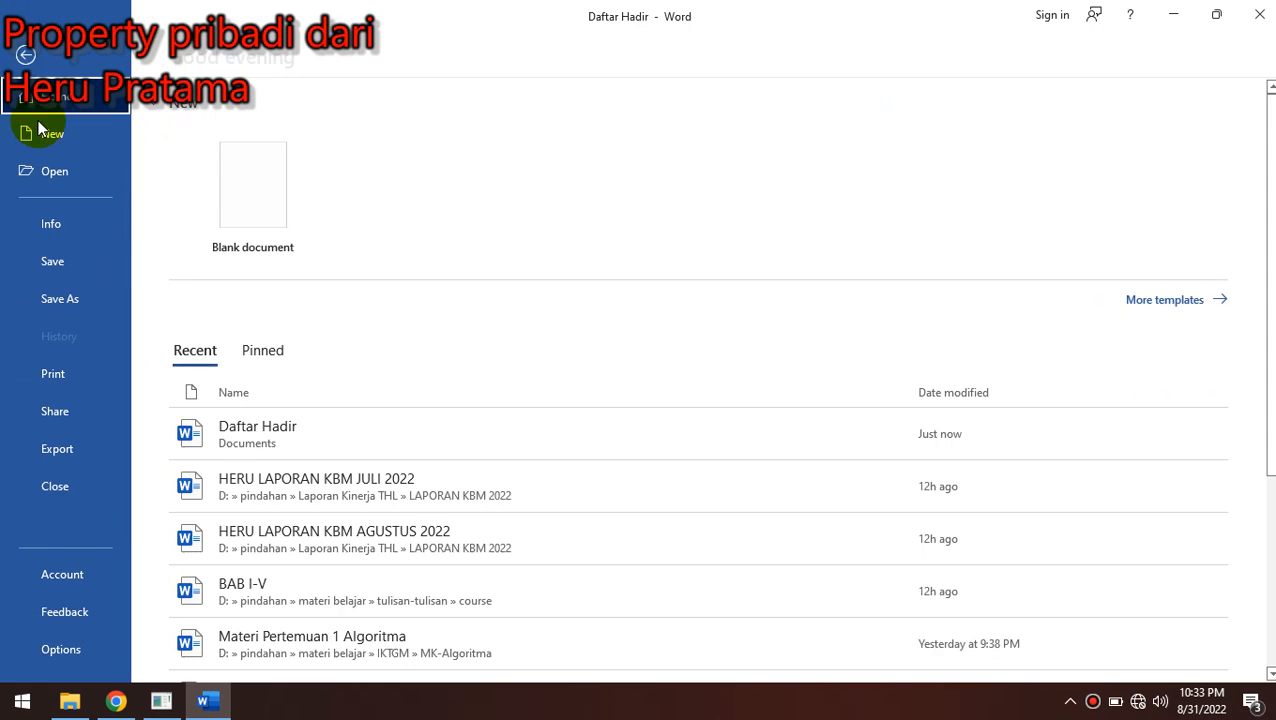
left_click(24, 58)
left_click(28, 47)
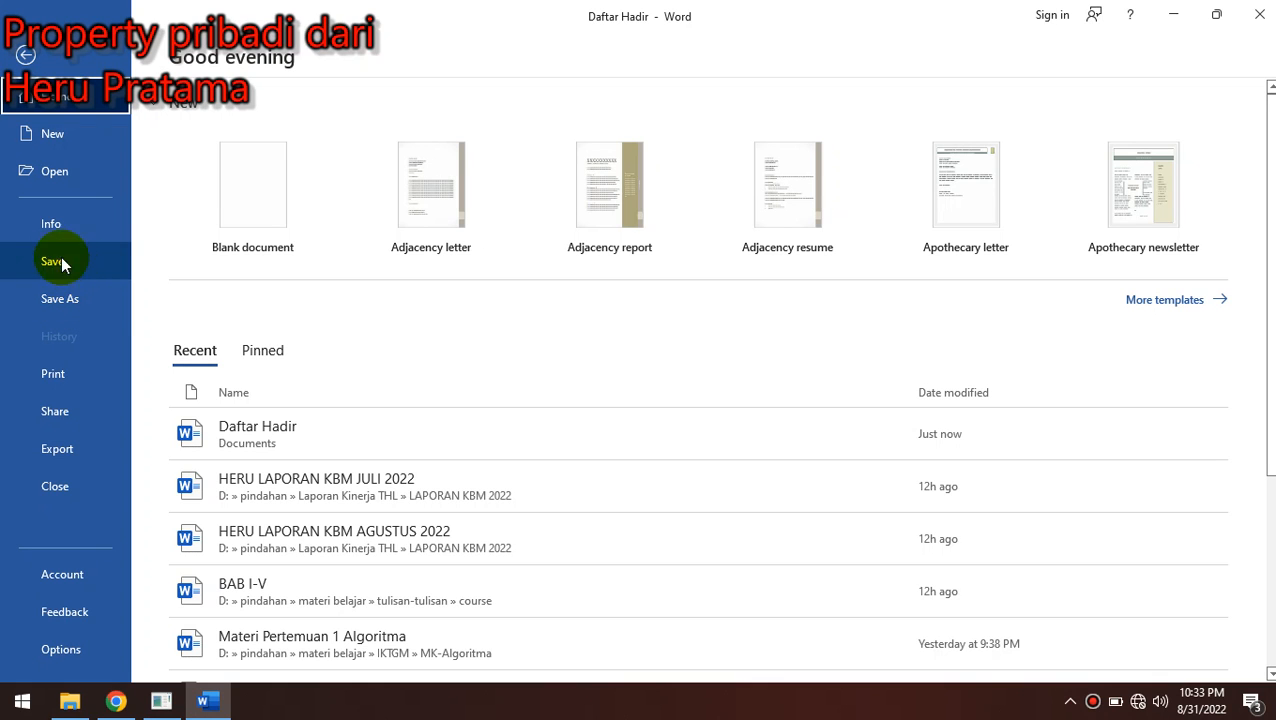
left_click(25, 54)
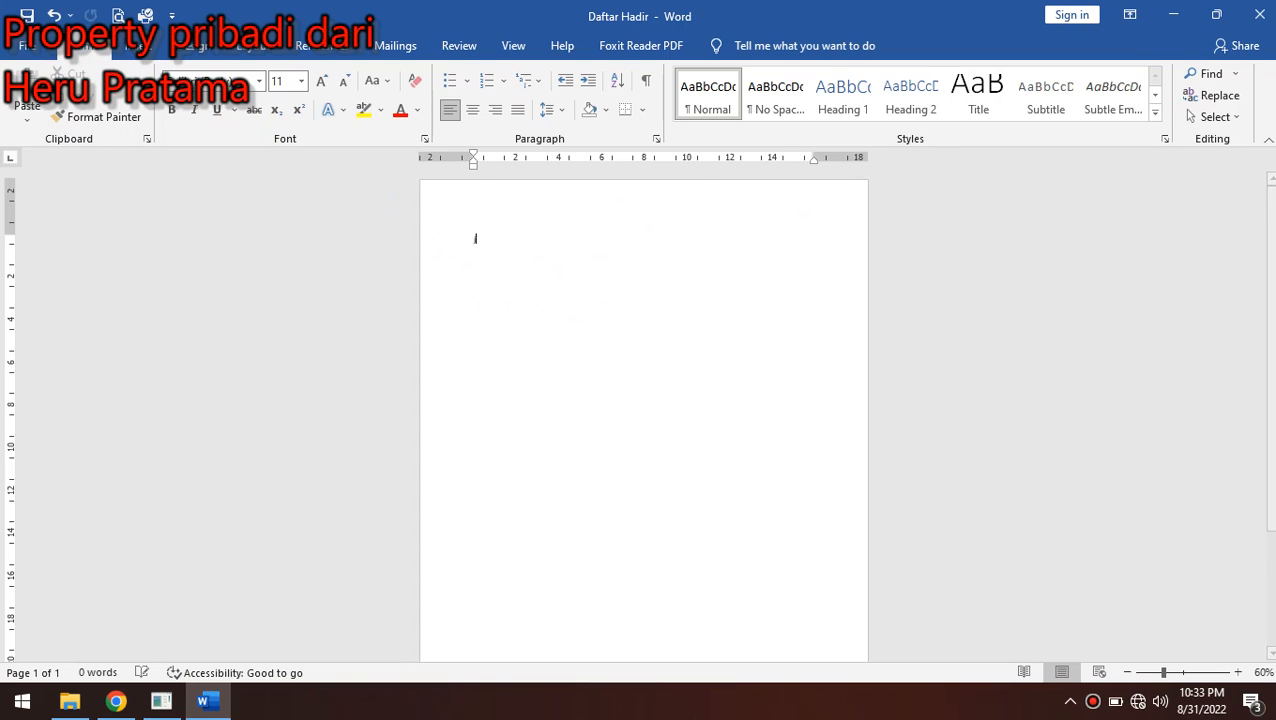
Zoom the page to 110% and write ABCDE on its first line.
left_click(1238, 672)
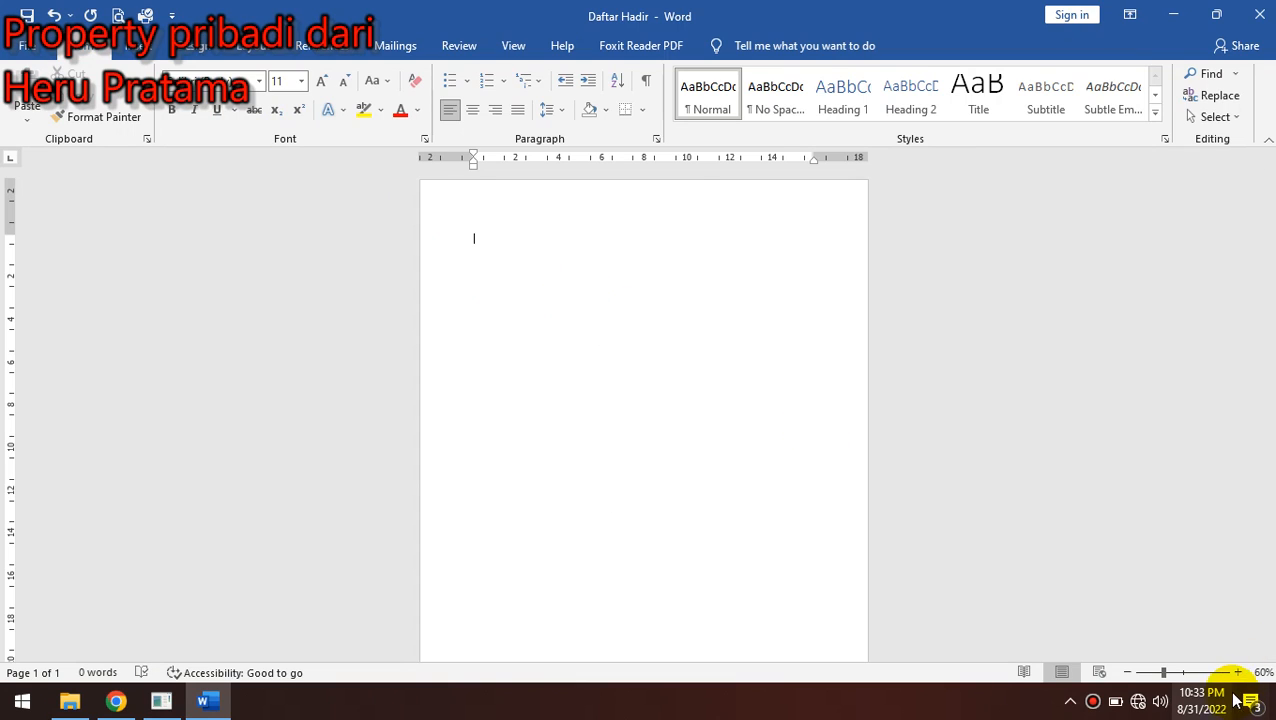
left_click(1238, 672)
left_click(1238, 672)
left_click(1238, 672)
left_click(1238, 672)
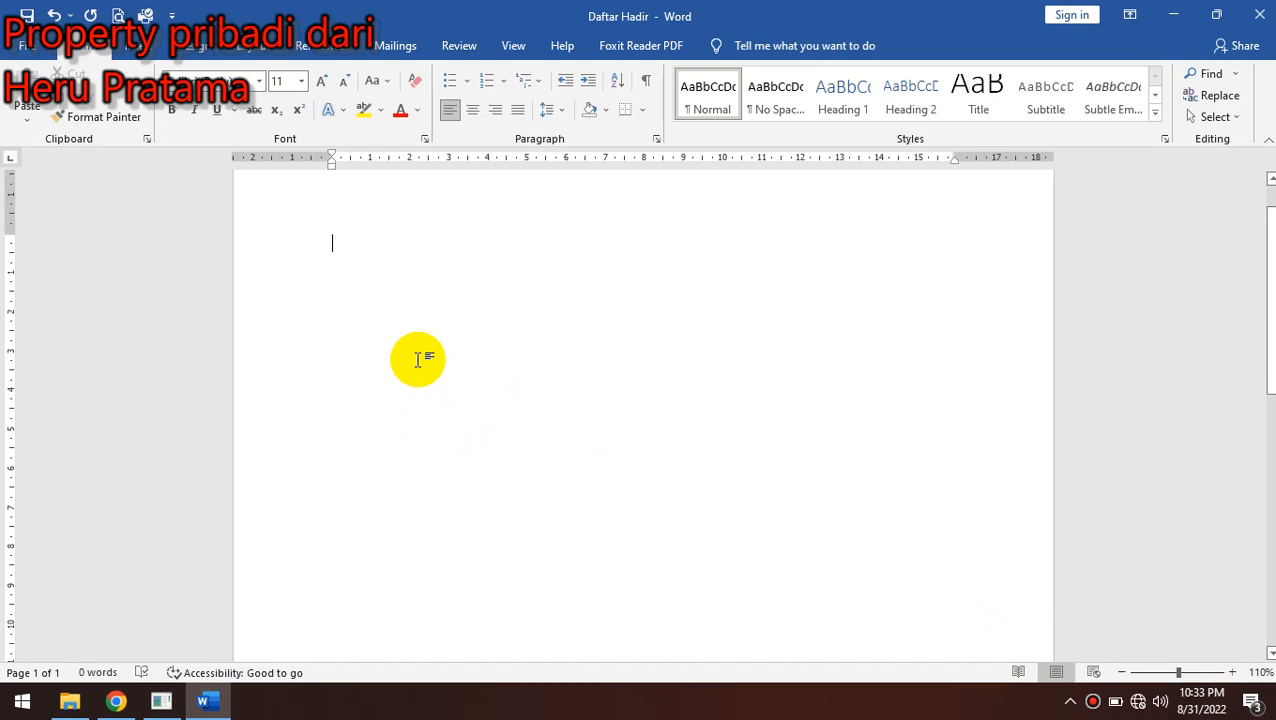
type("ABCDE")
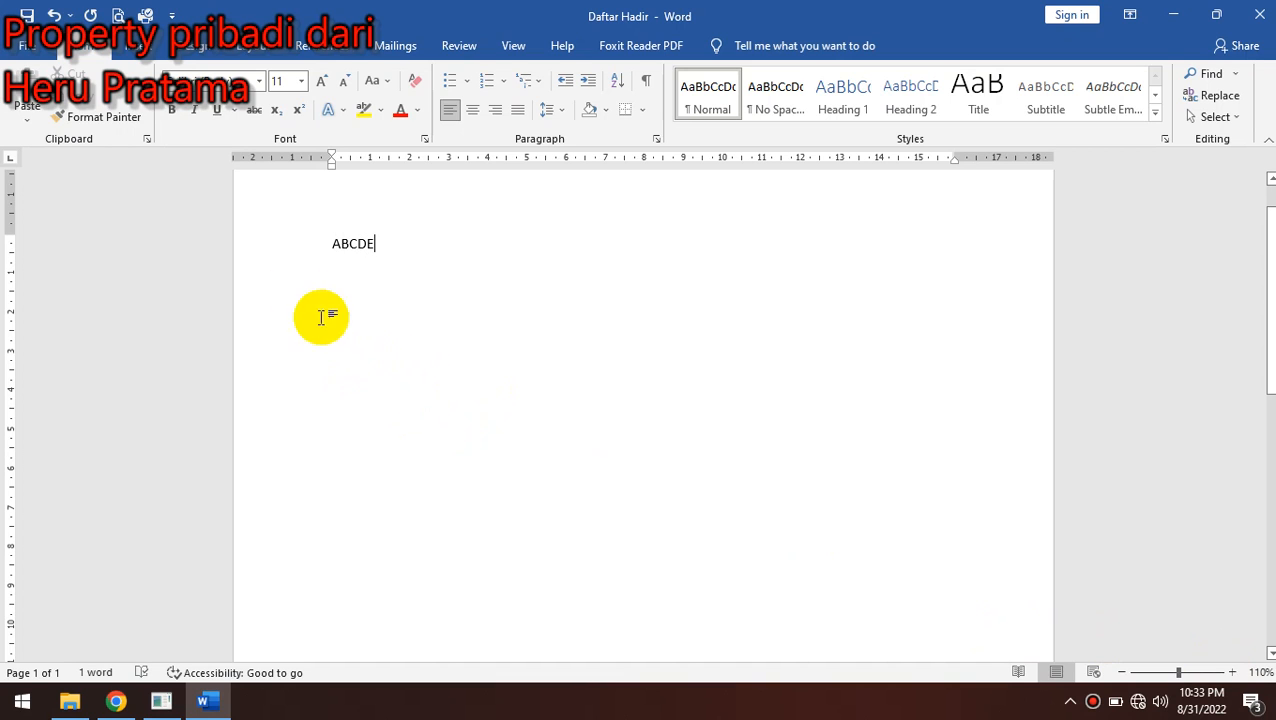
Save the added text to the existing Daftar Hadir file.
left_click(26, 52)
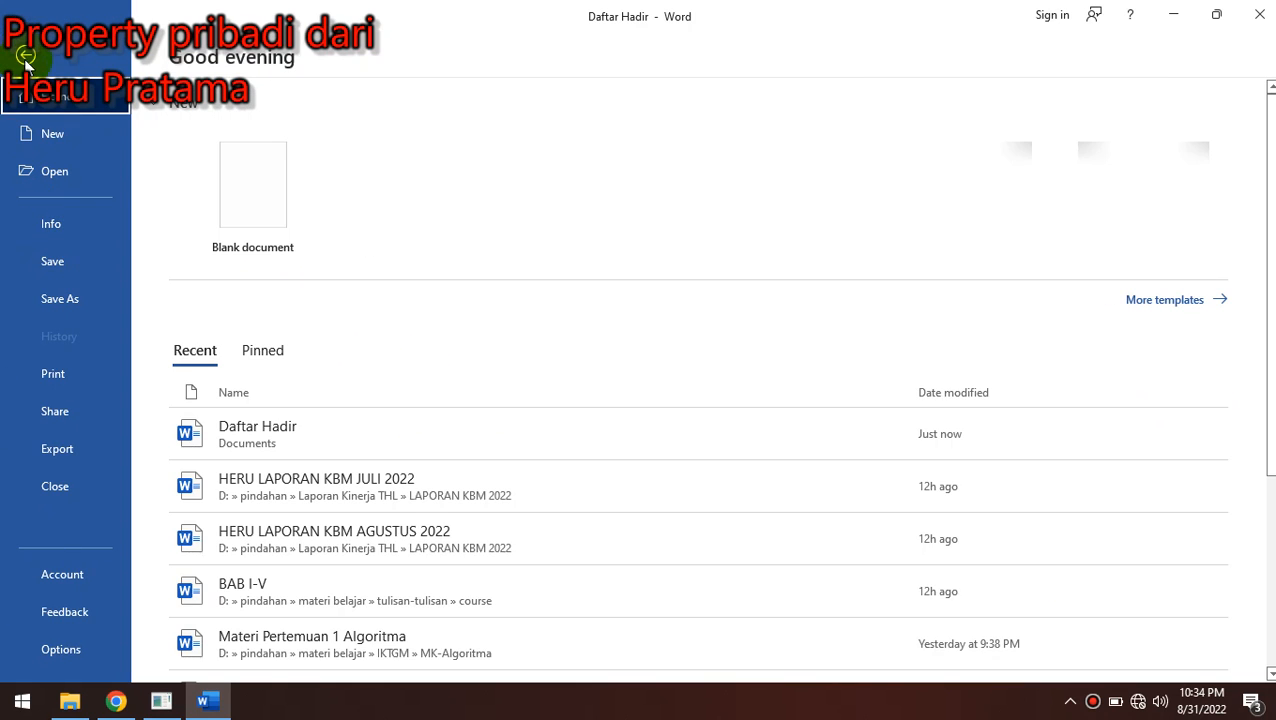
left_click(24, 38)
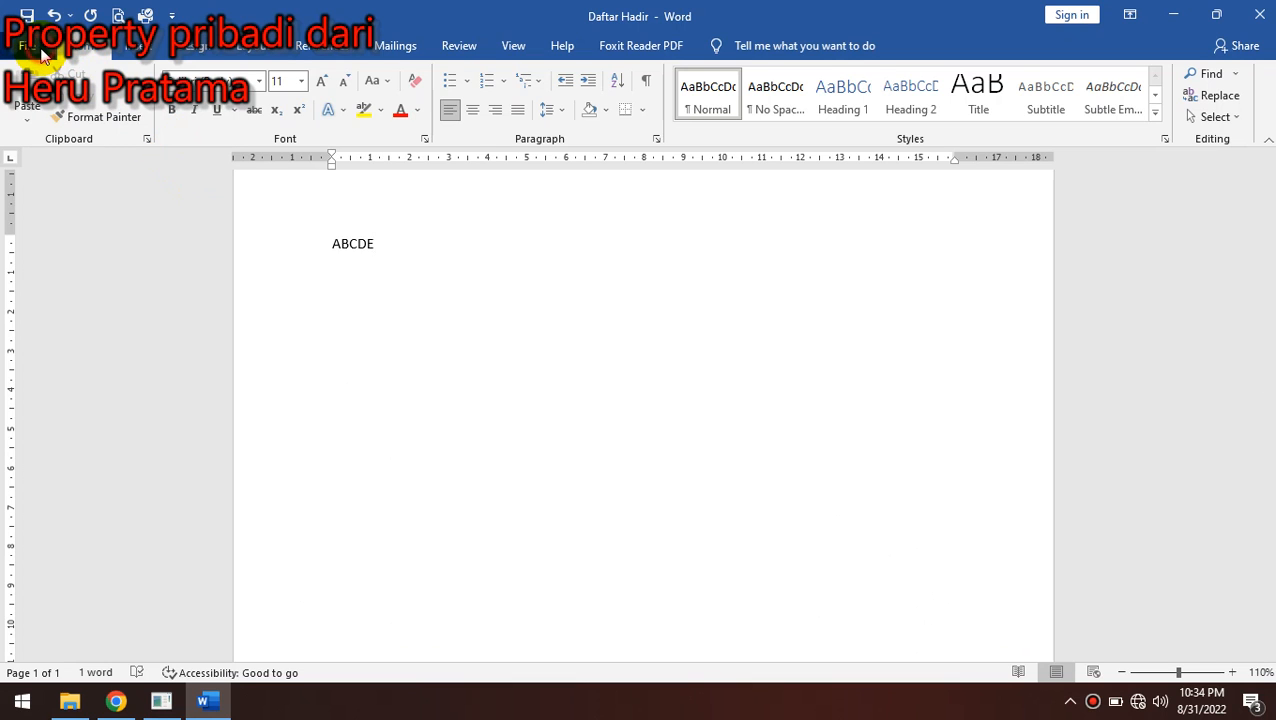
left_click(41, 53)
left_click(20, 58)
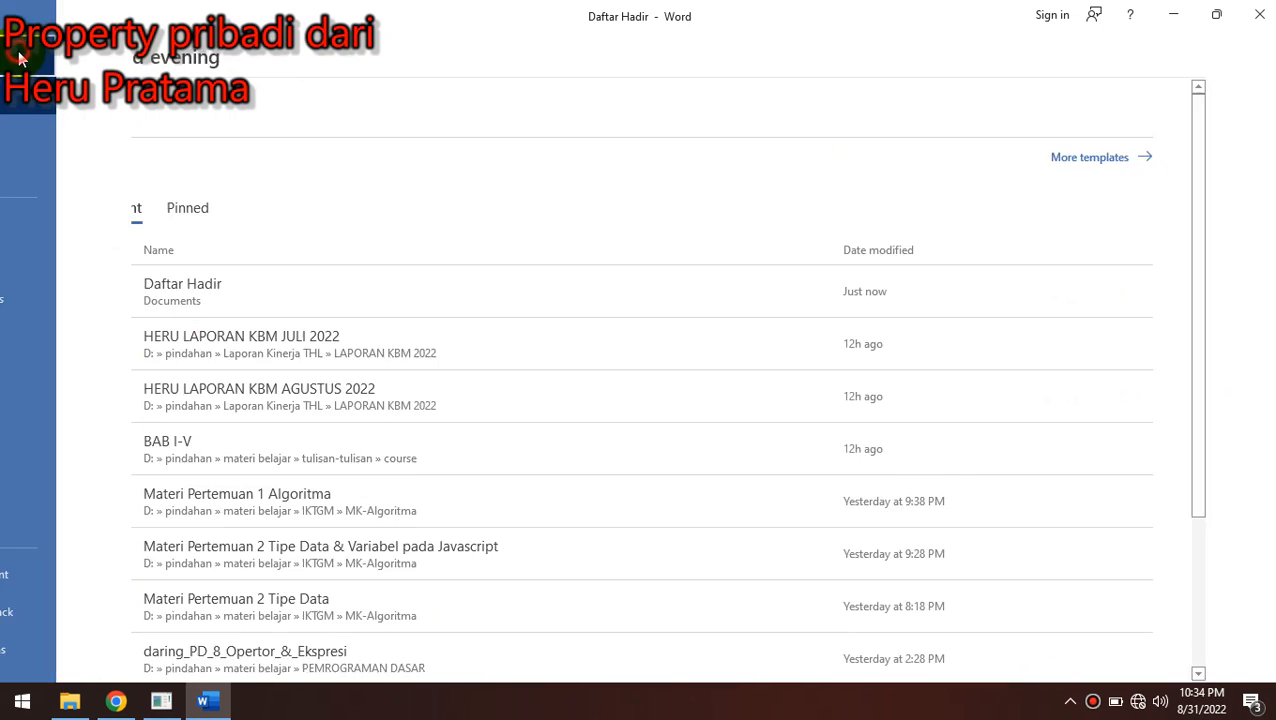
left_click(30, 50)
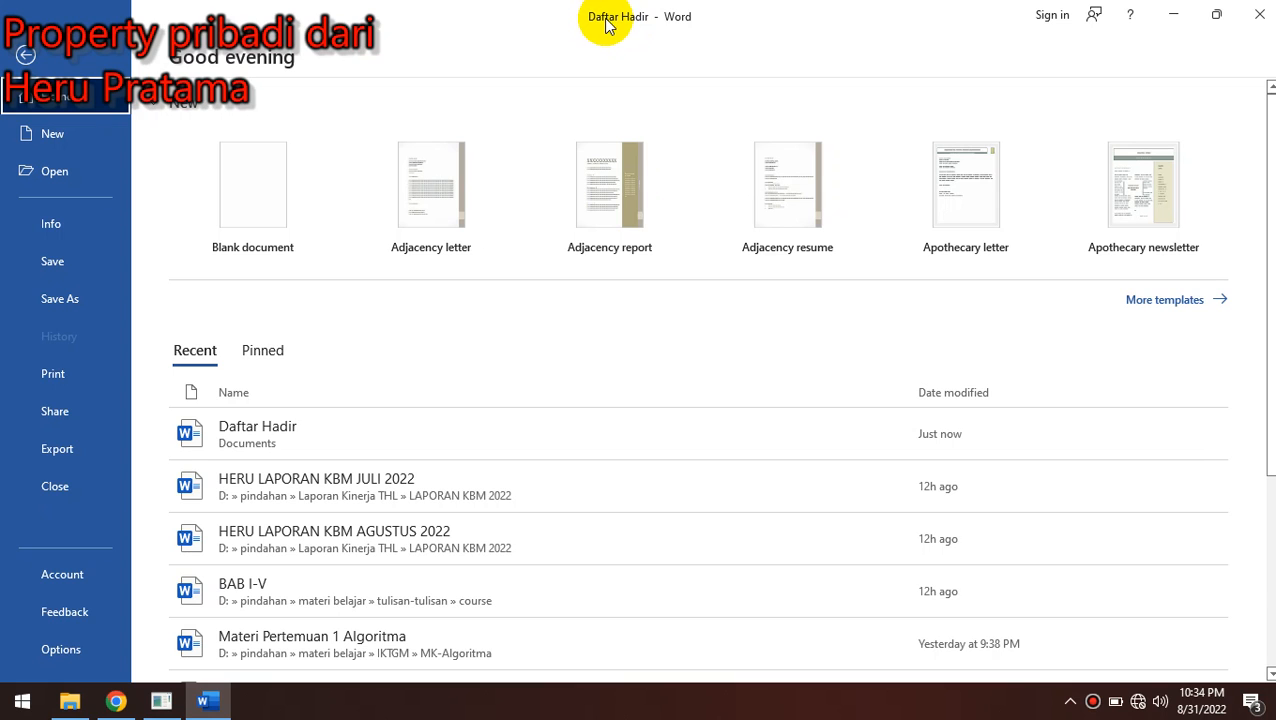
left_click(46, 258)
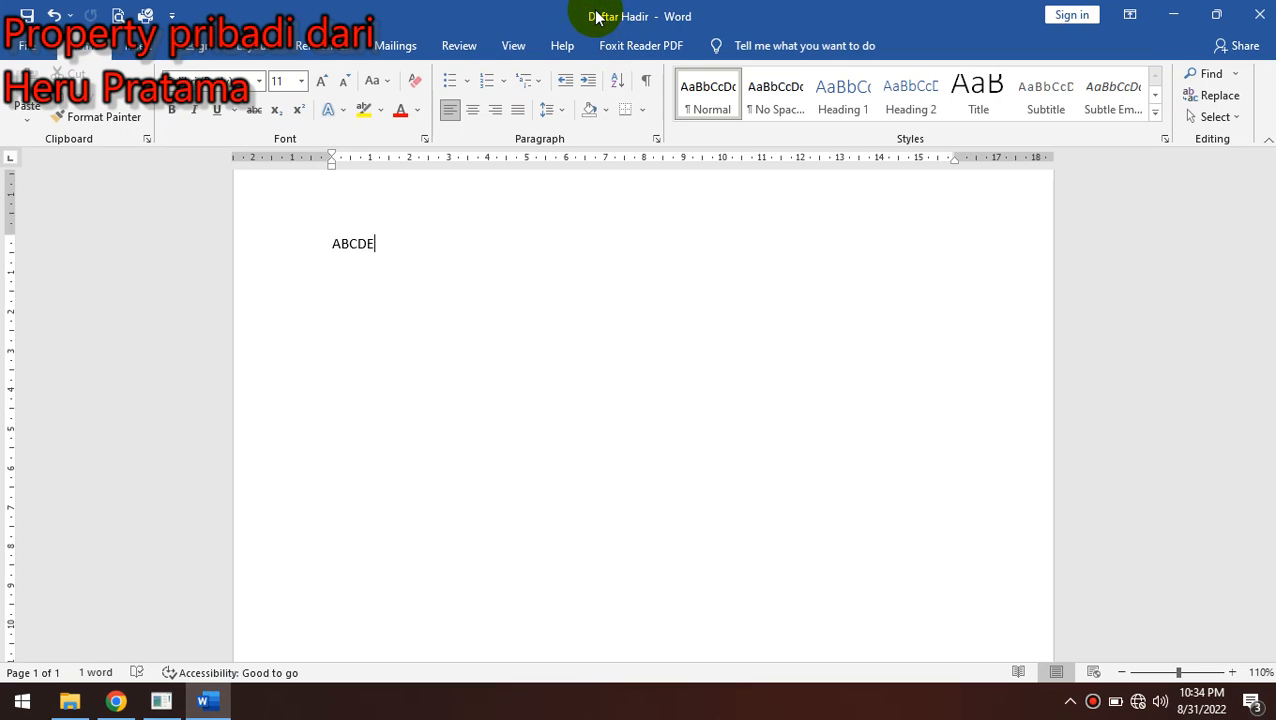
Examine the Save As dialog for the saved document, close it without saving and return to the page.
left_click(36, 50)
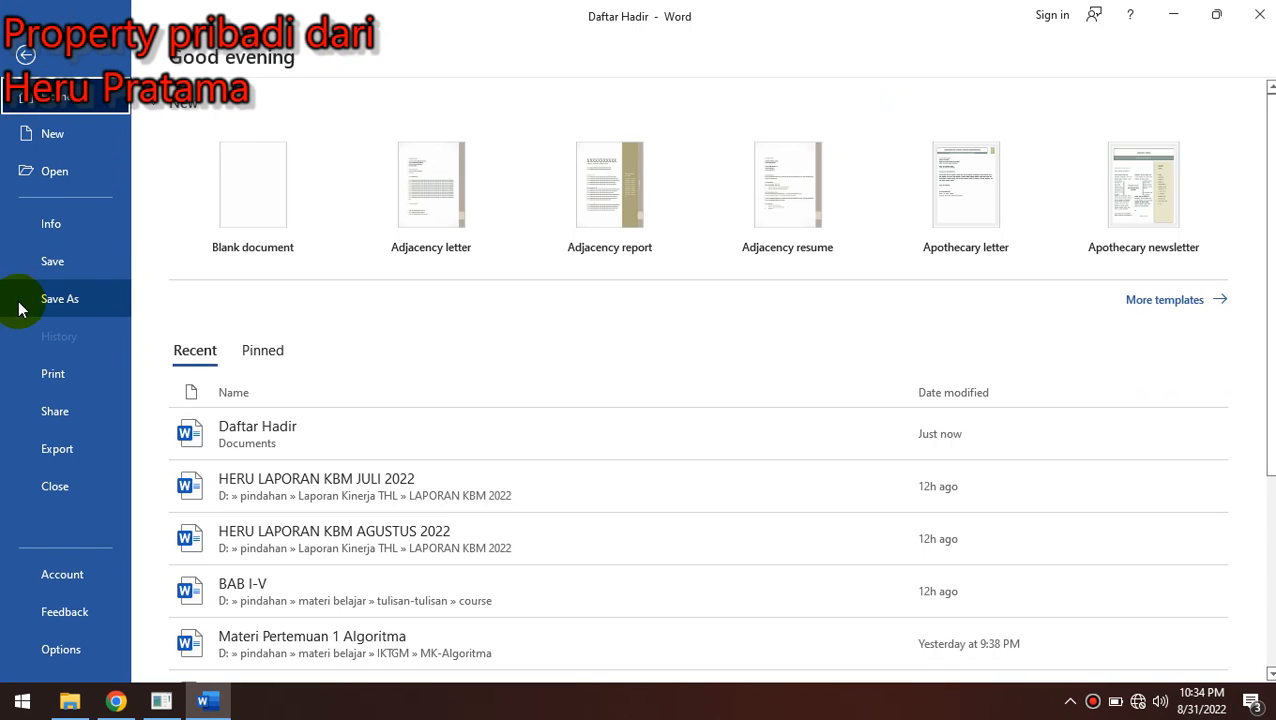
left_click(22, 308)
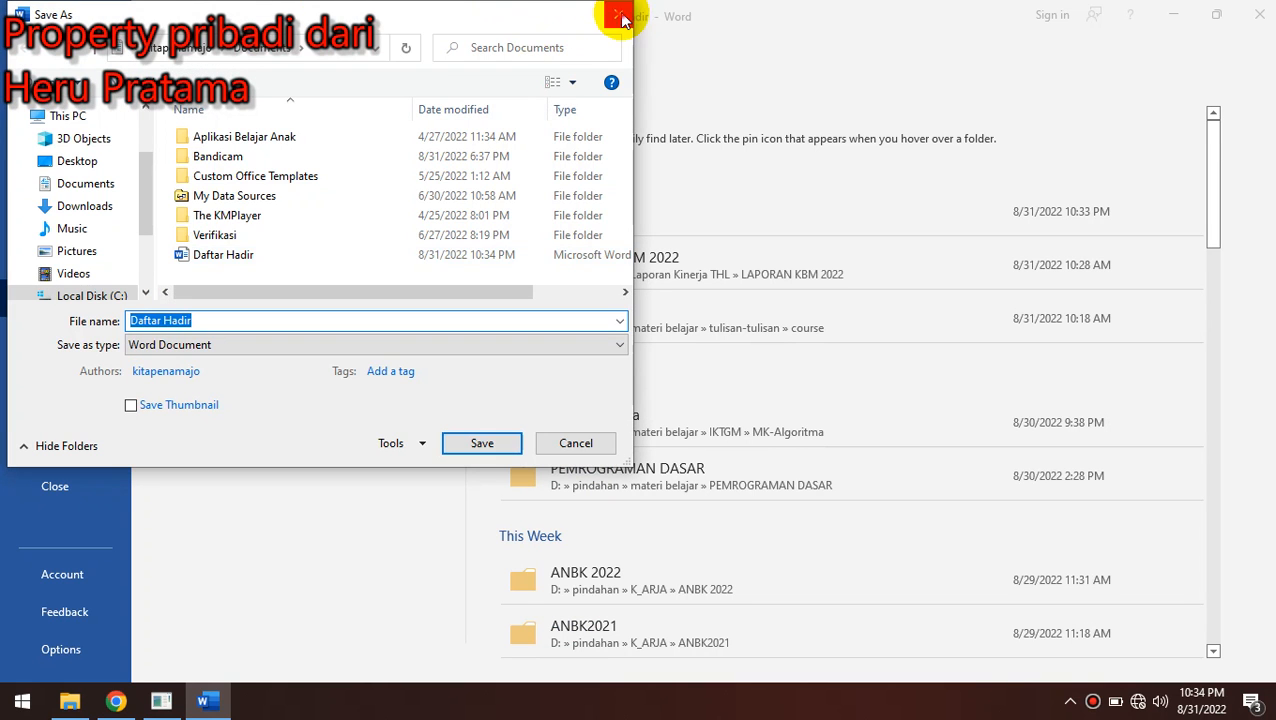
left_click(622, 18)
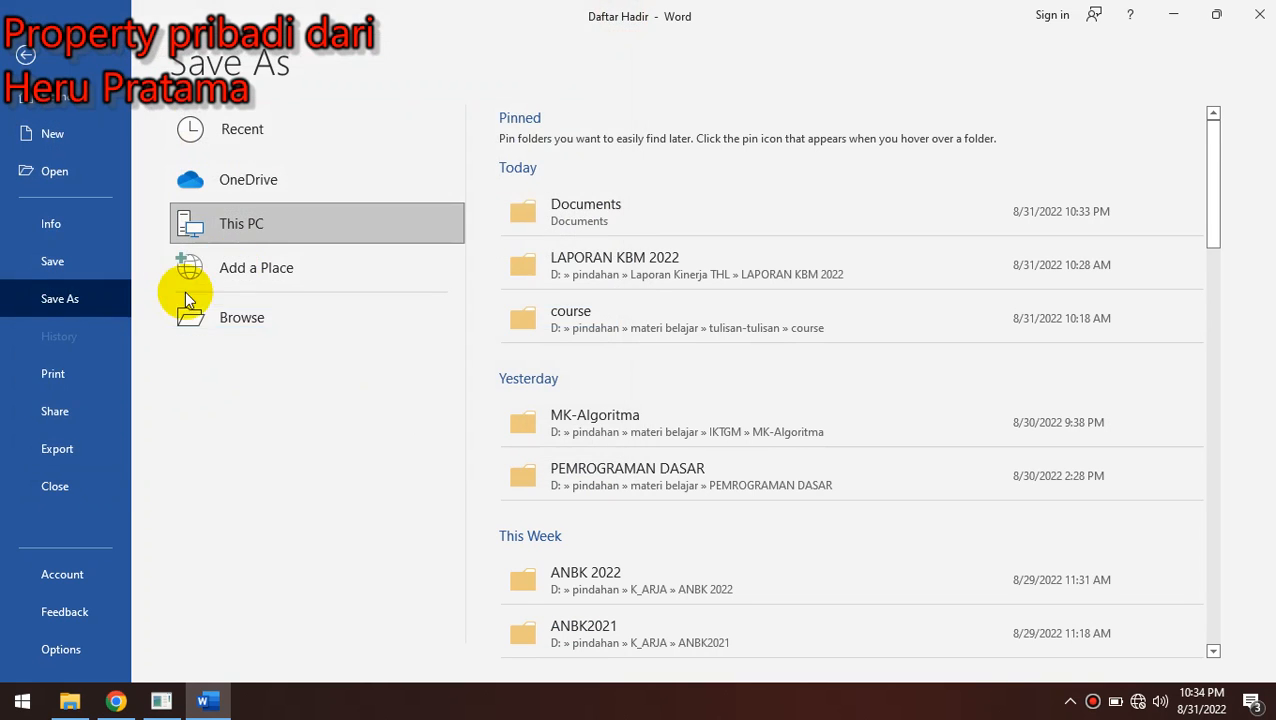
left_click(43, 297)
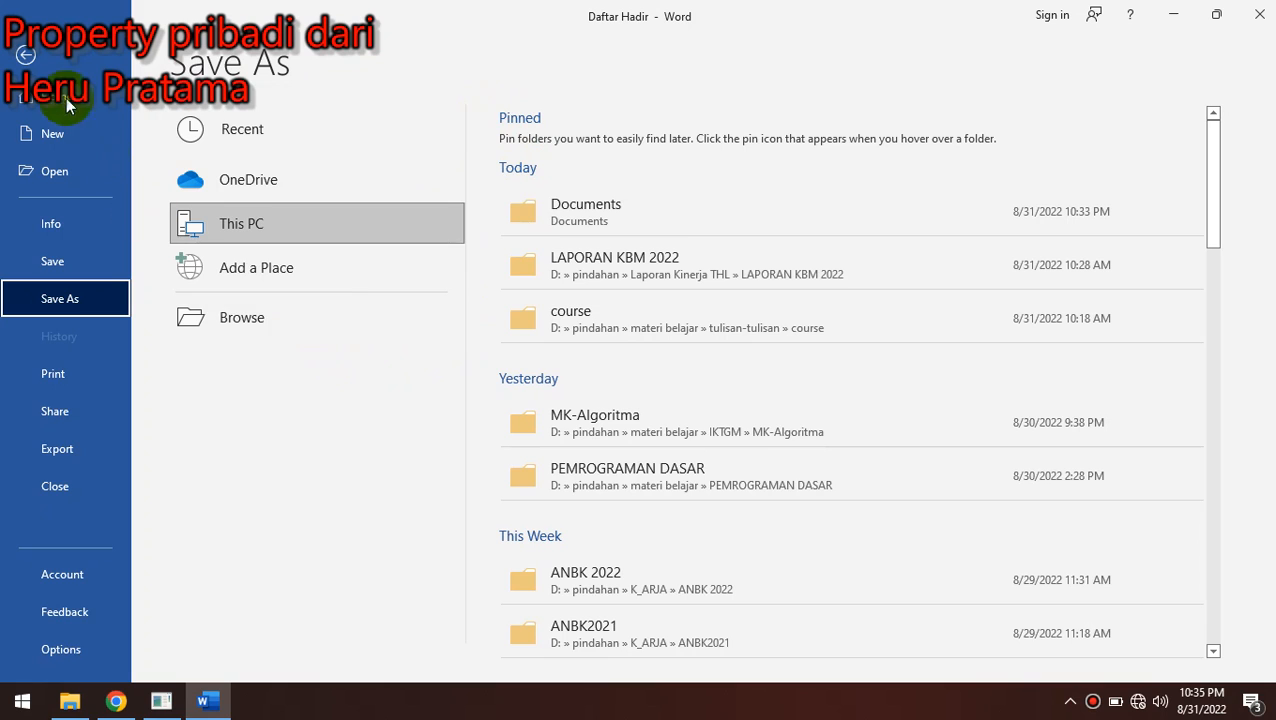
left_click(26, 55)
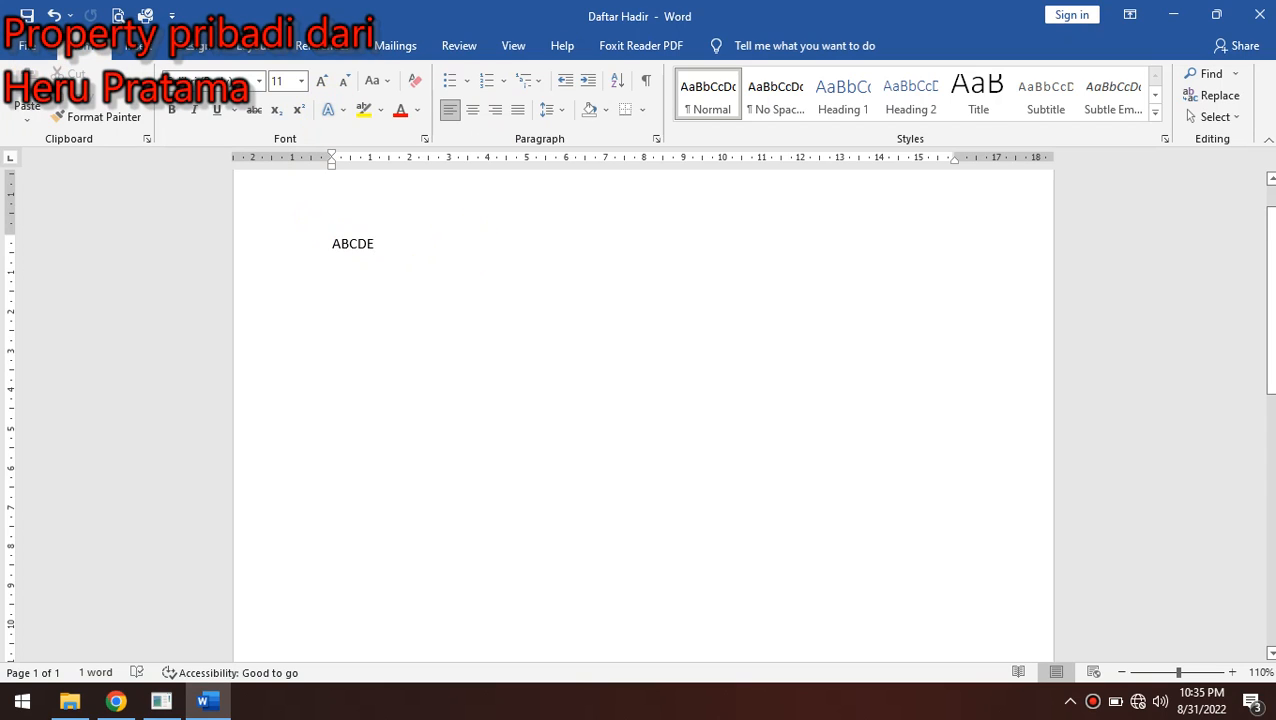
Extend the text to ABCDEF and enter Daftar Hadir 2 as the file name for saving a copy in Documents.
type("F")
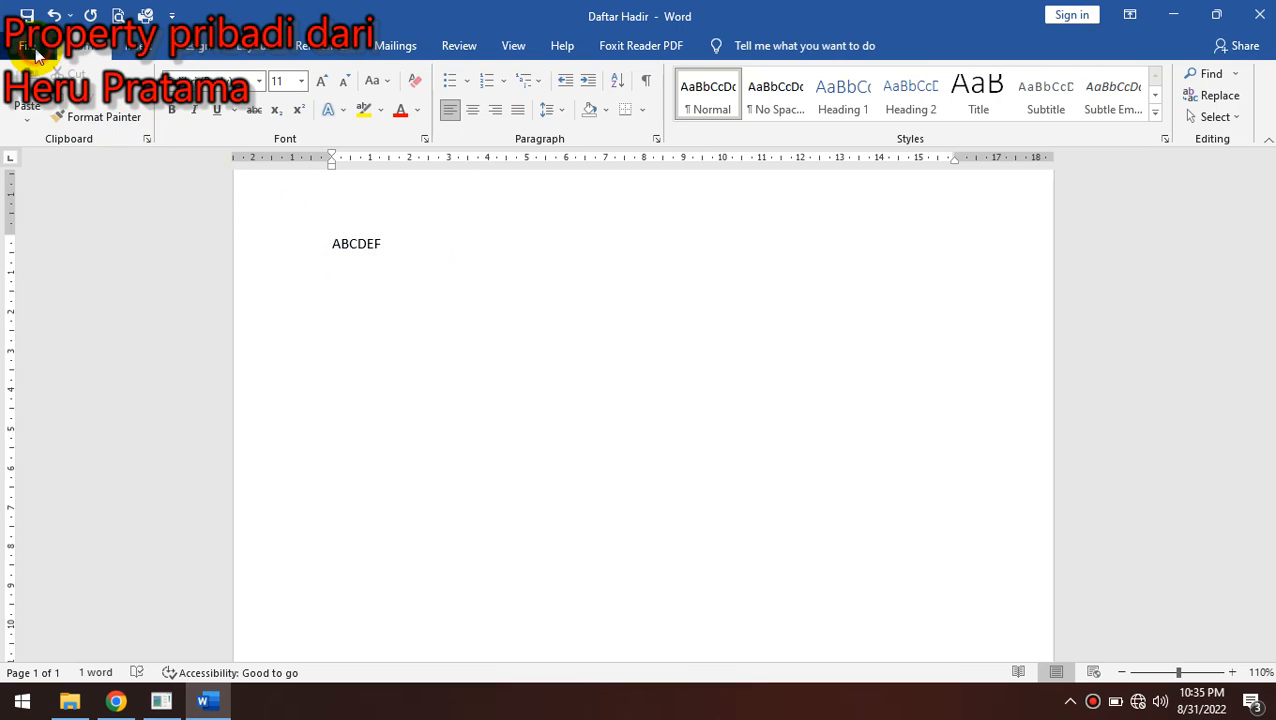
left_click(30, 46)
left_click(59, 310)
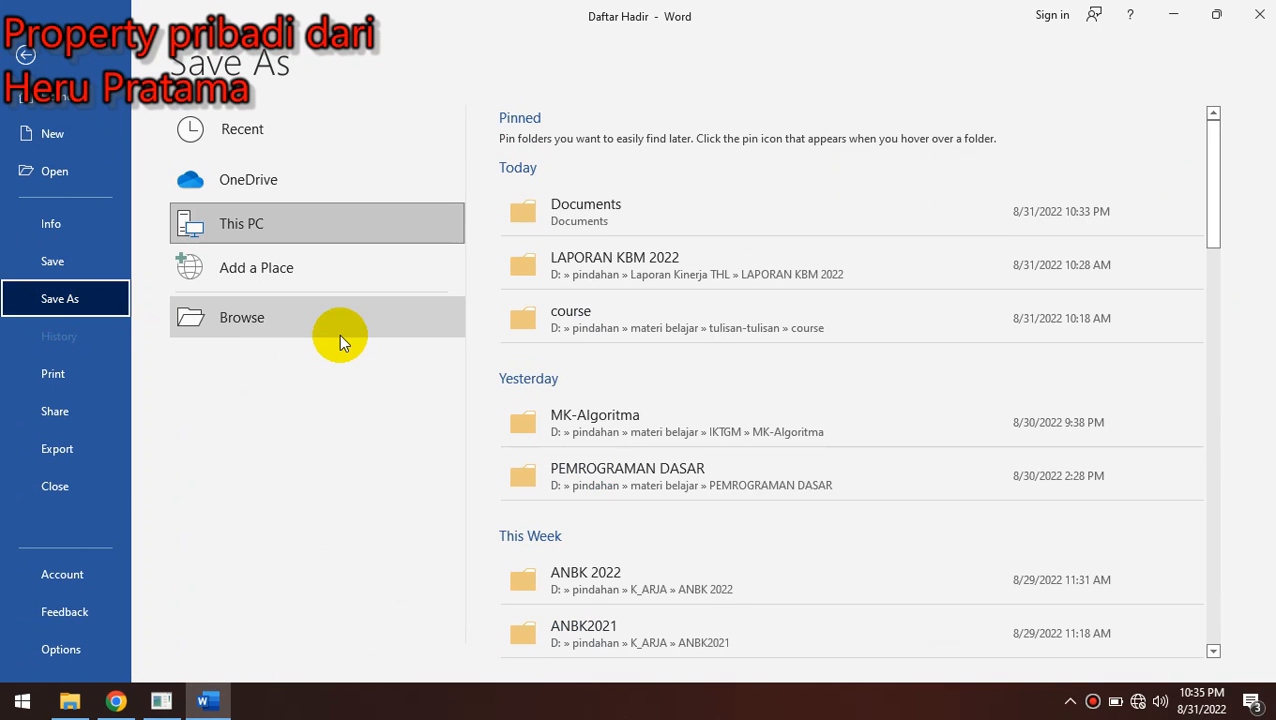
left_click(338, 323)
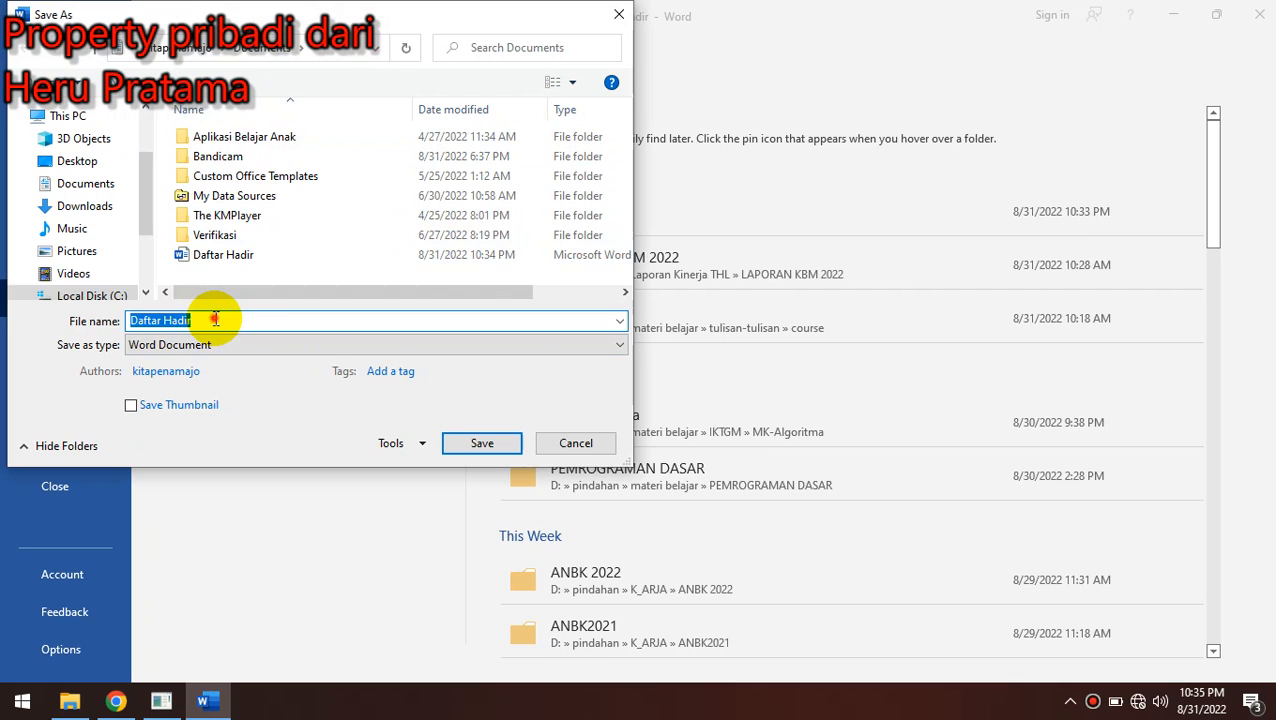
left_click(214, 319)
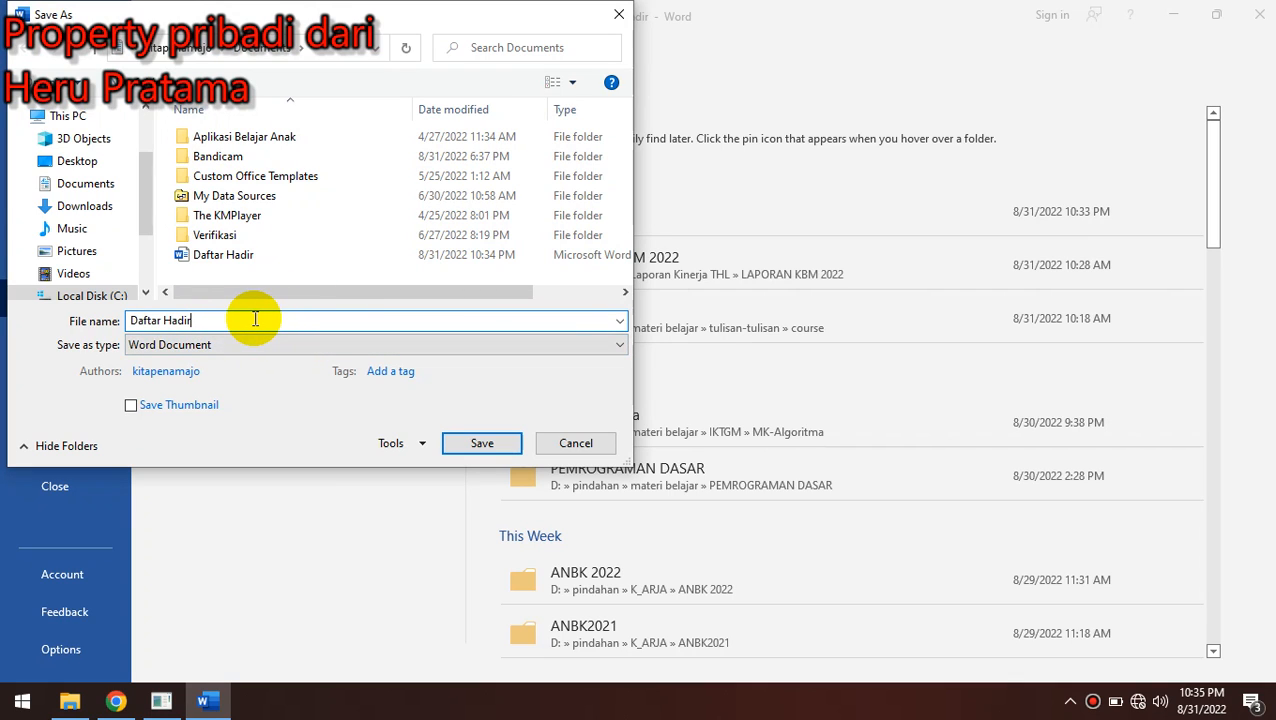
left_click_drag(296, 319, 107, 310)
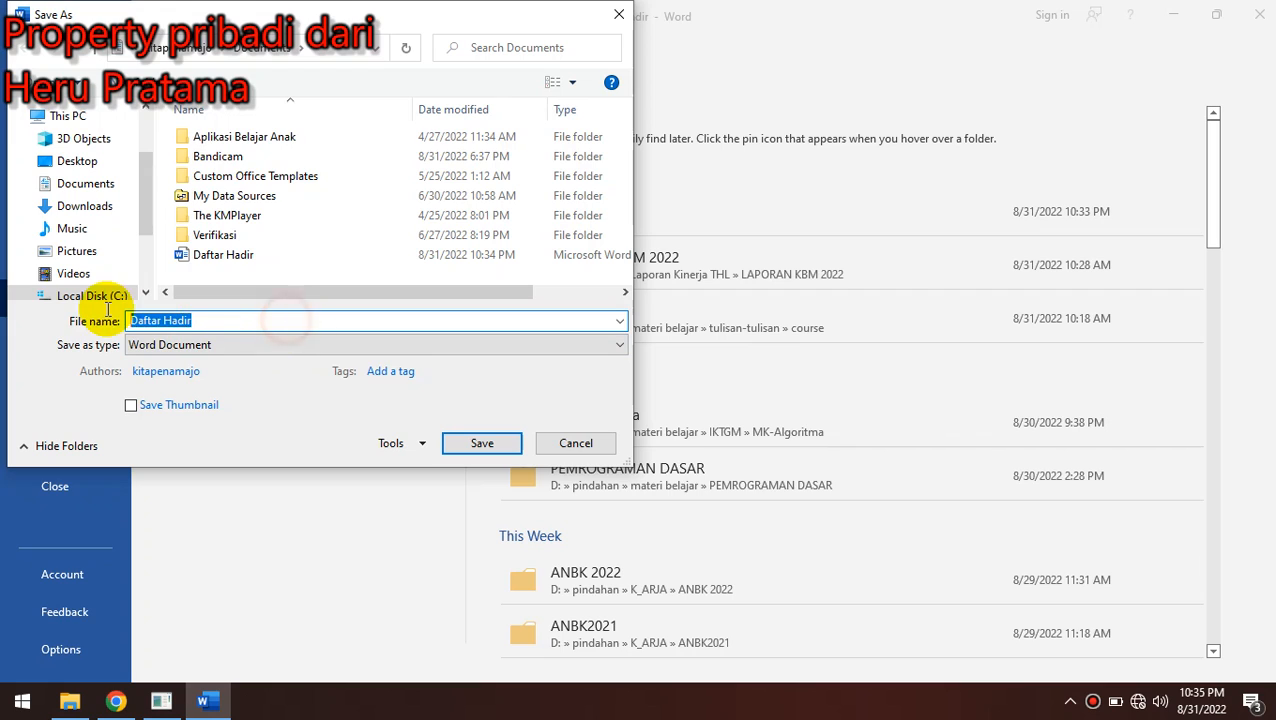
left_click(253, 319)
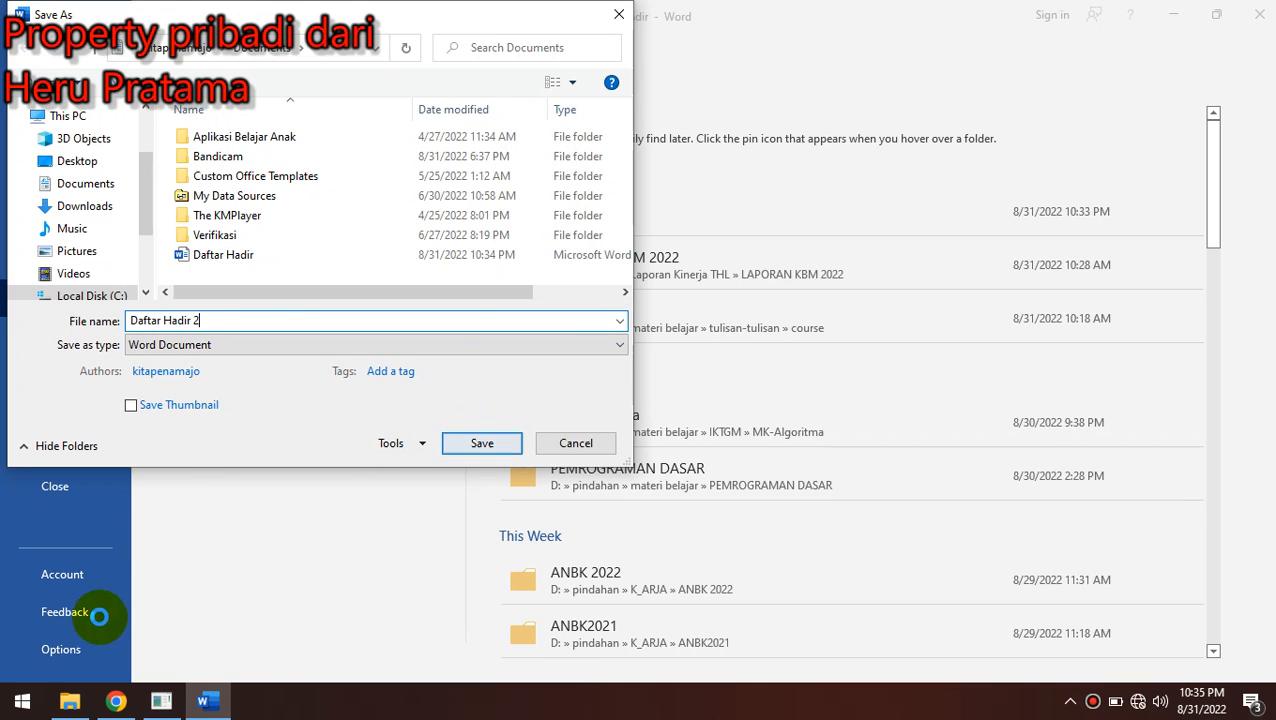
Switch to File Explorer, check Documents for the existing Daftar Hadir file and return to the Save As dialog.
left_click(66, 700)
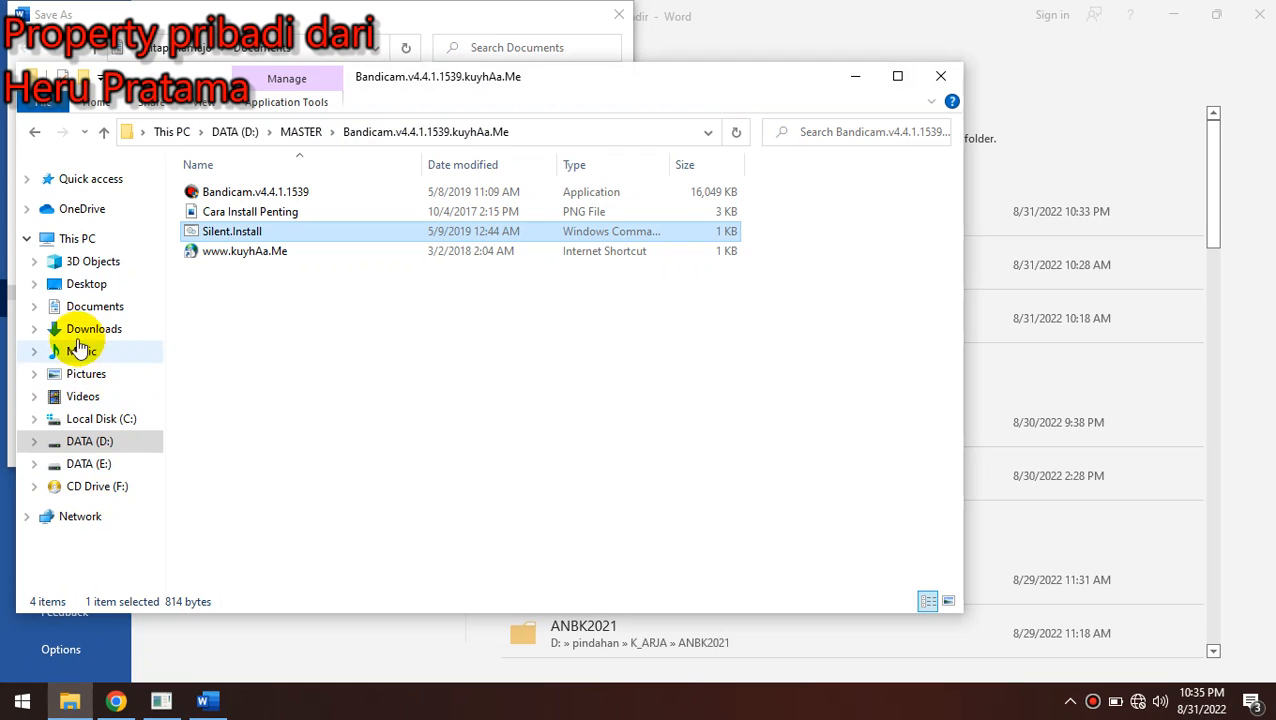
left_click(80, 312)
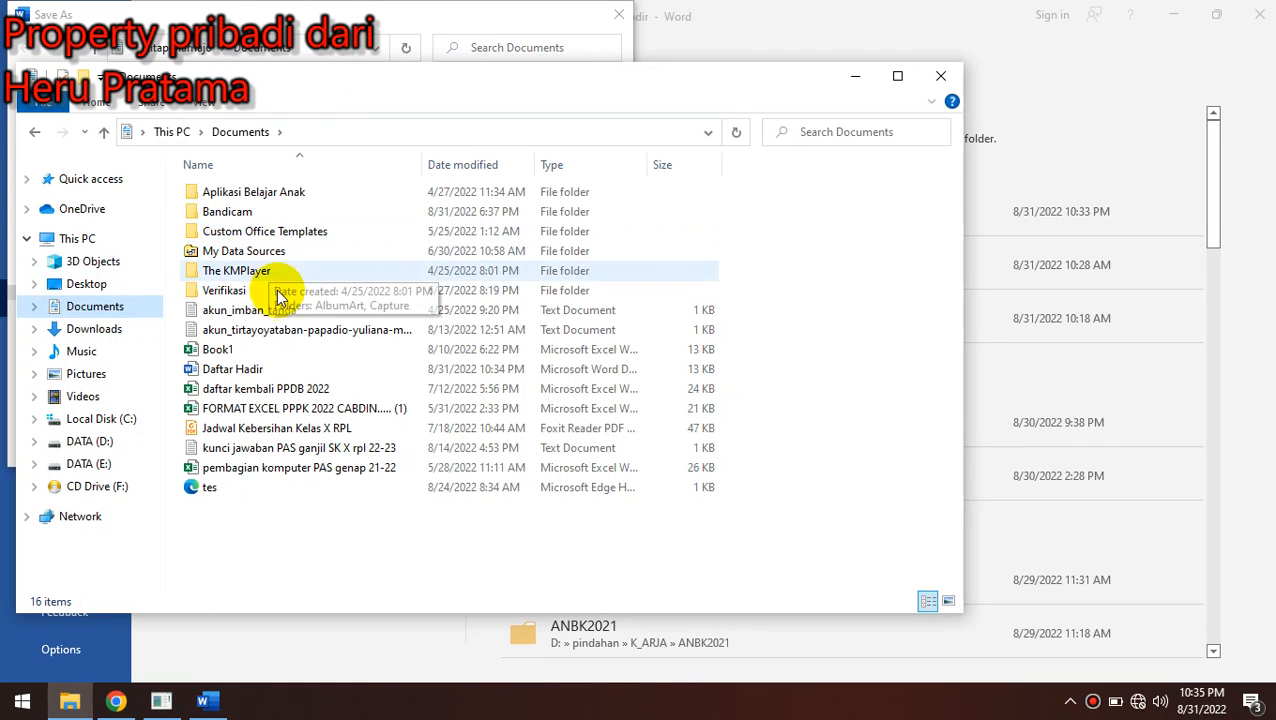
left_click(230, 370)
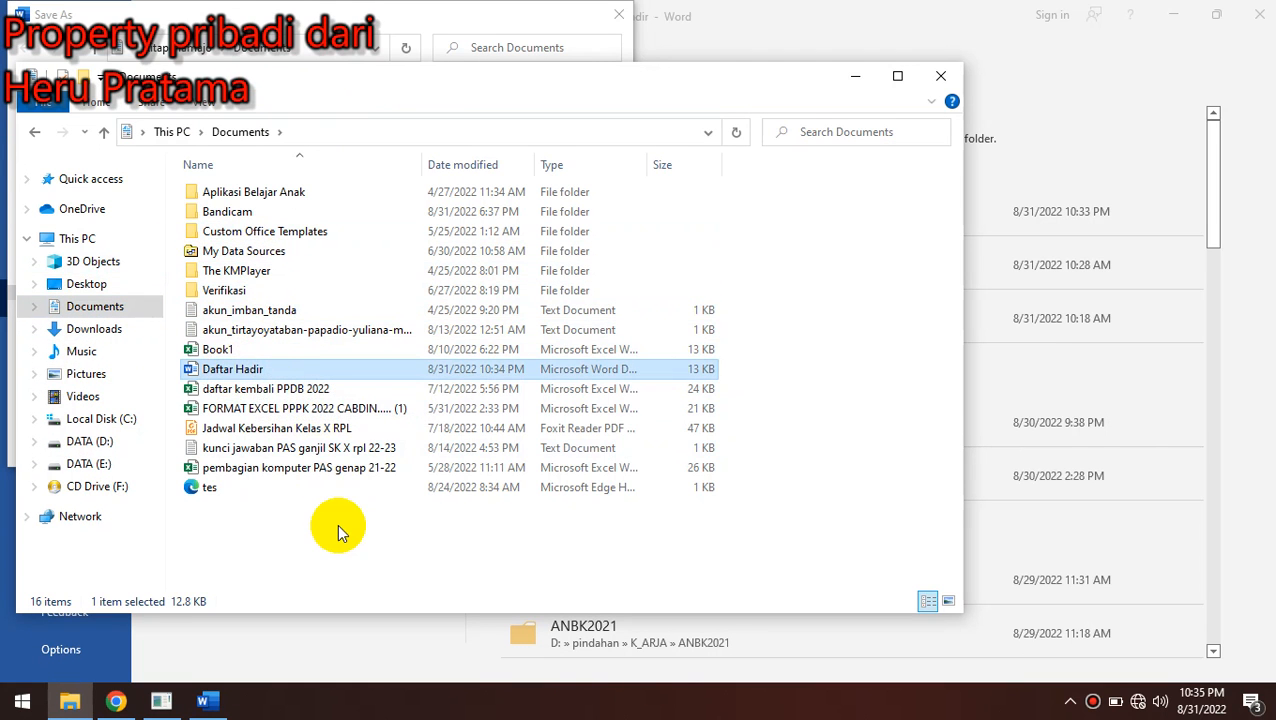
left_click(403, 17)
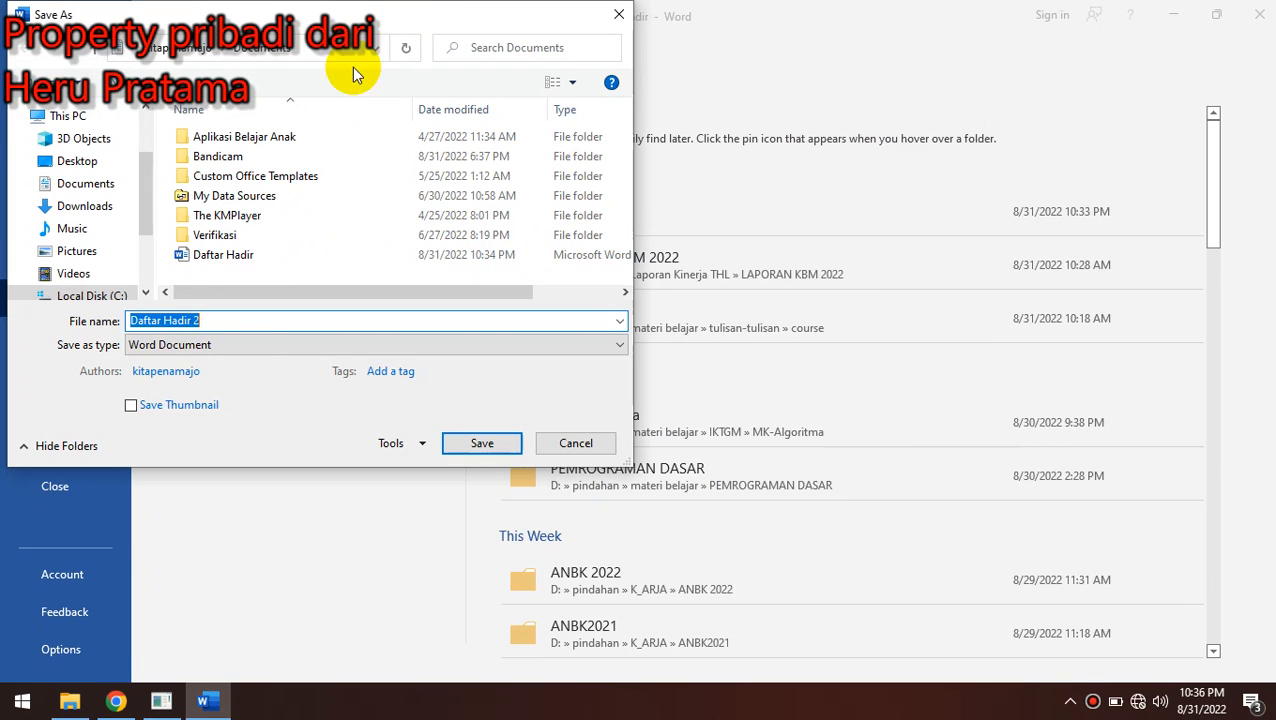
Keep the name Daftar Hadir 2 and save the document as a separate Word Document file.
left_click(226, 320)
type("2")
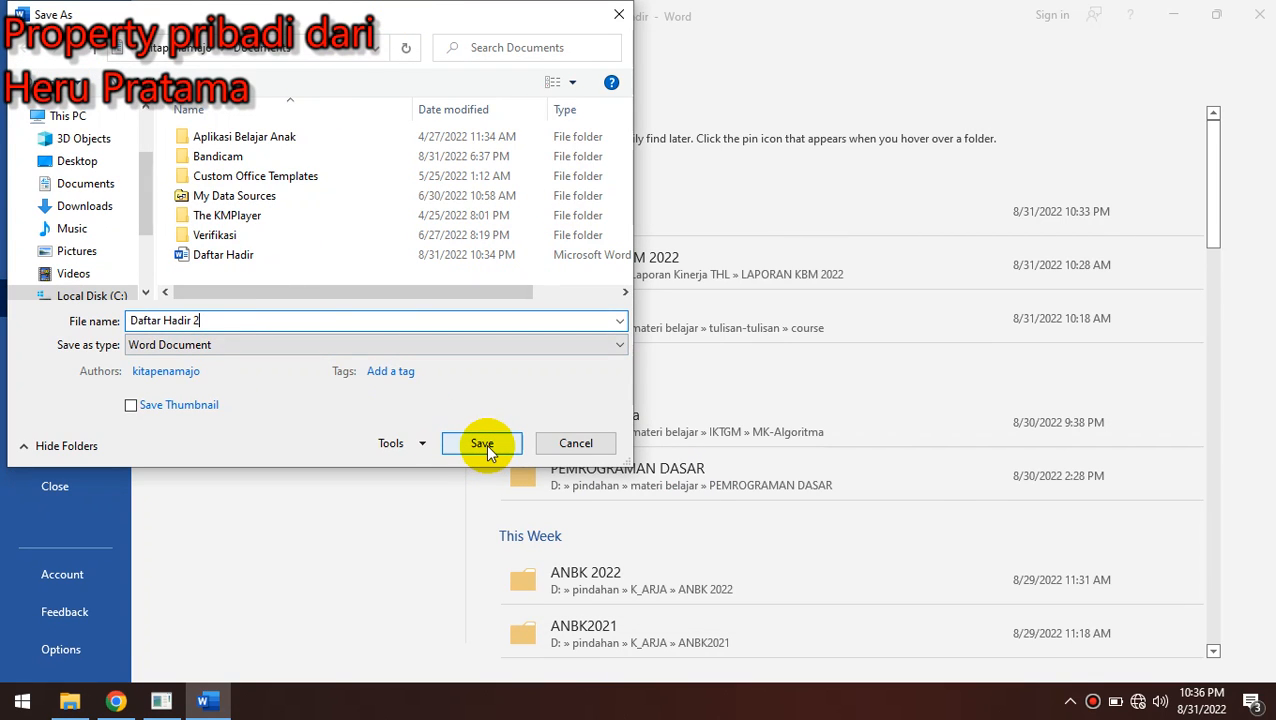
left_click(483, 444)
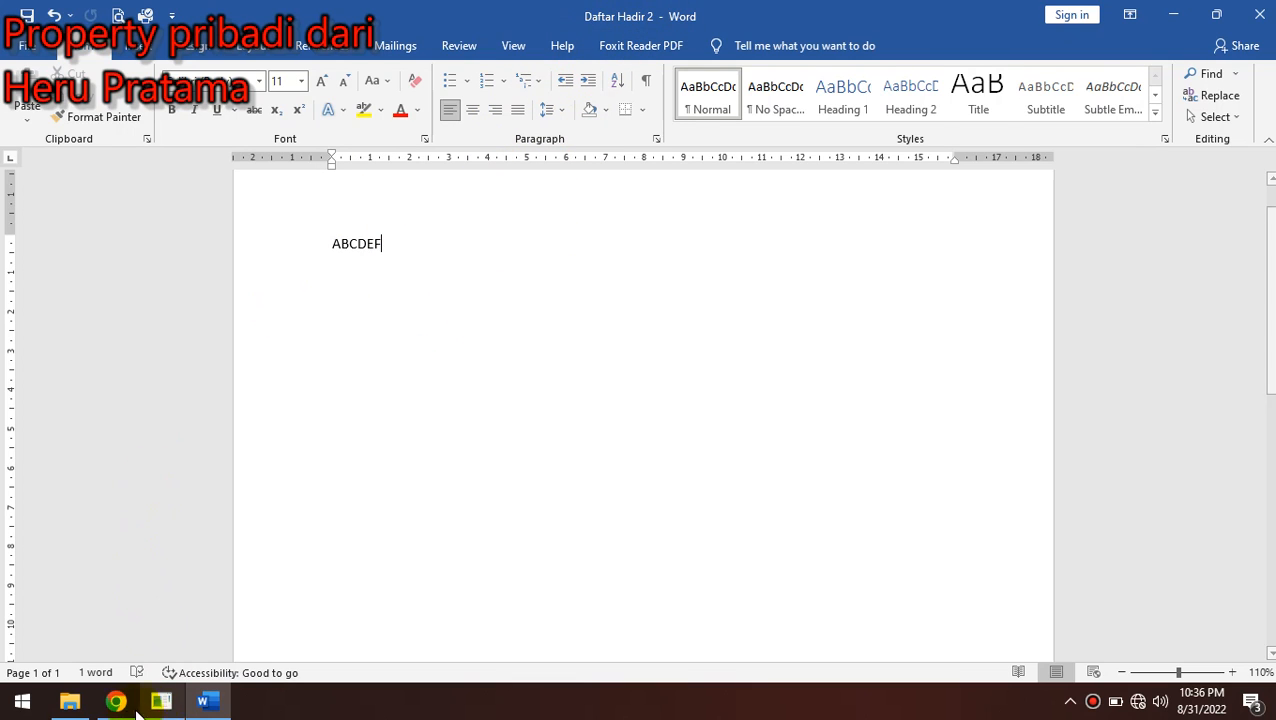
Compare the Daftar Hadir 2 and Daftar Hadir files in File Explorer's Documents folder and return to Word.
left_click(70, 702)
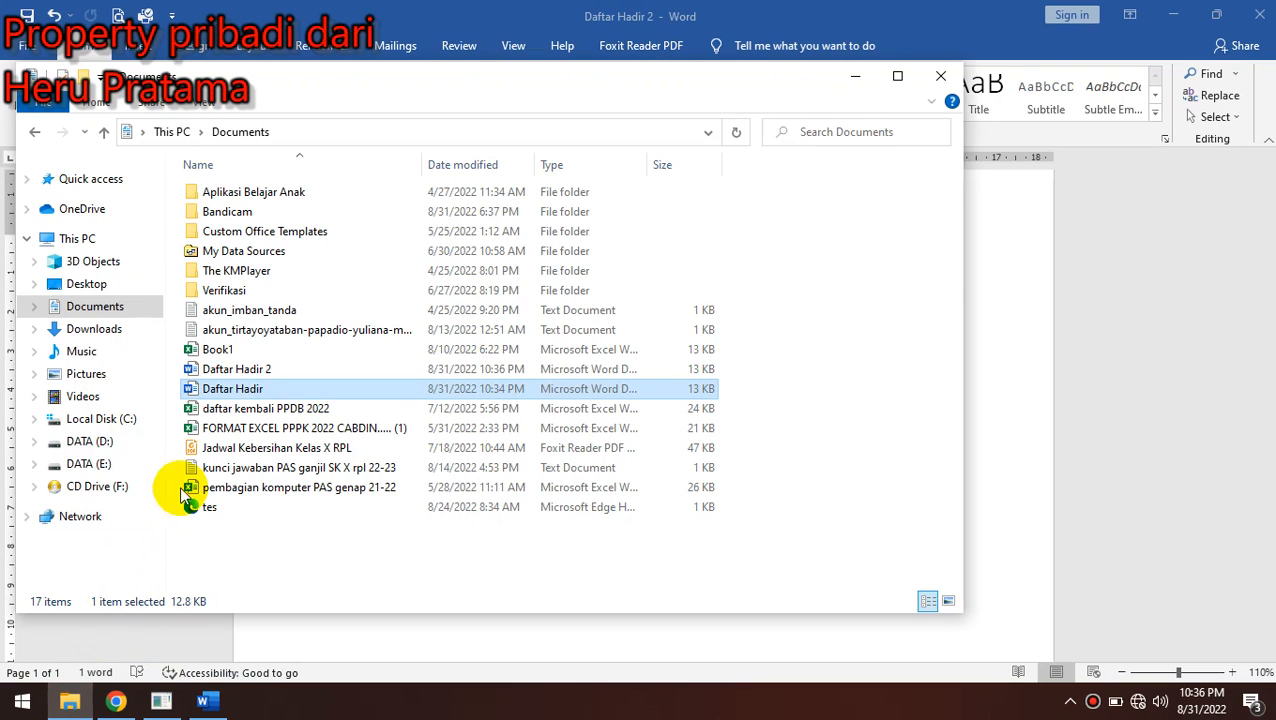
left_click(250, 372)
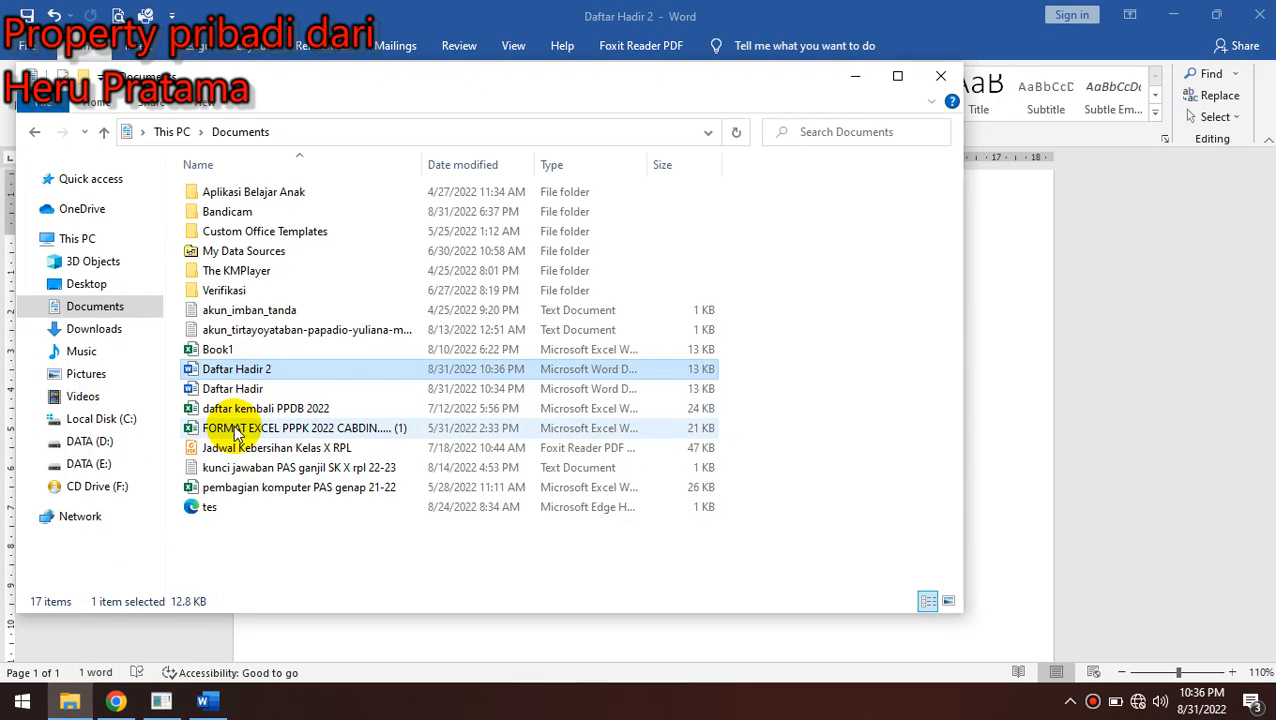
left_click(250, 395)
left_click(1022, 228)
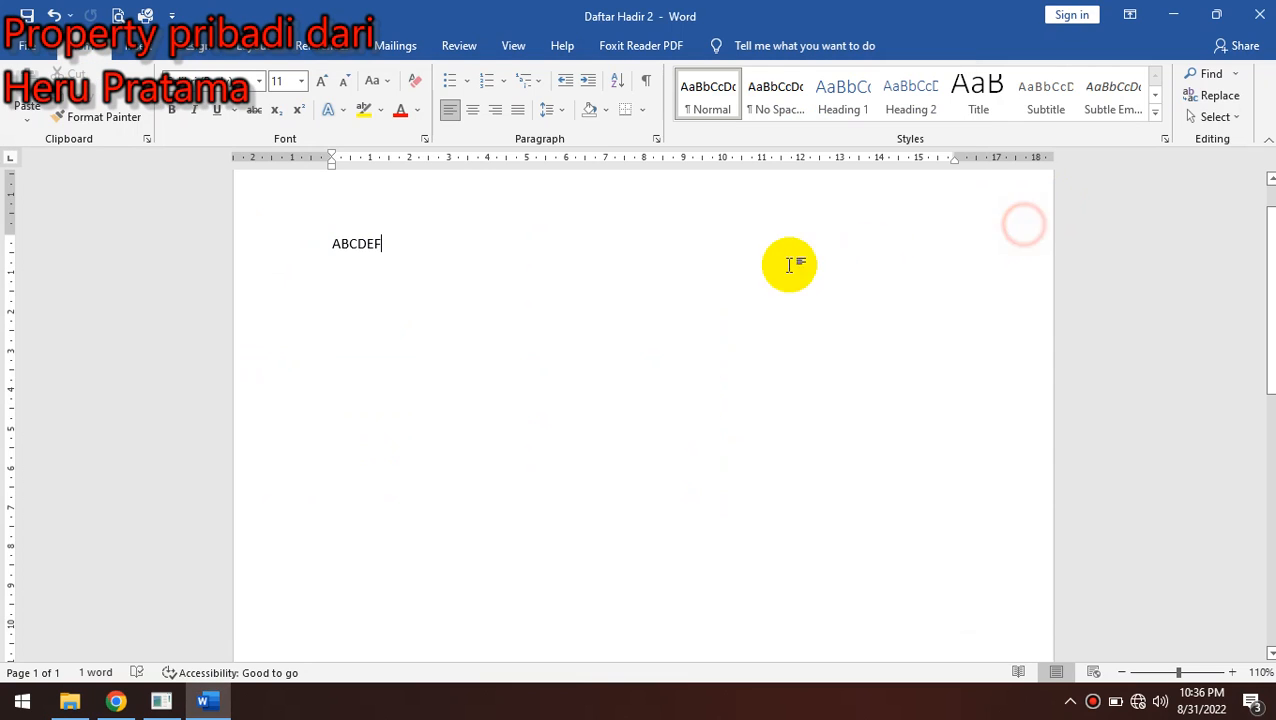
Add G to the end of ABCDEF and use Save As with the same name, Daftar Hadir 2.
left_click(22, 48)
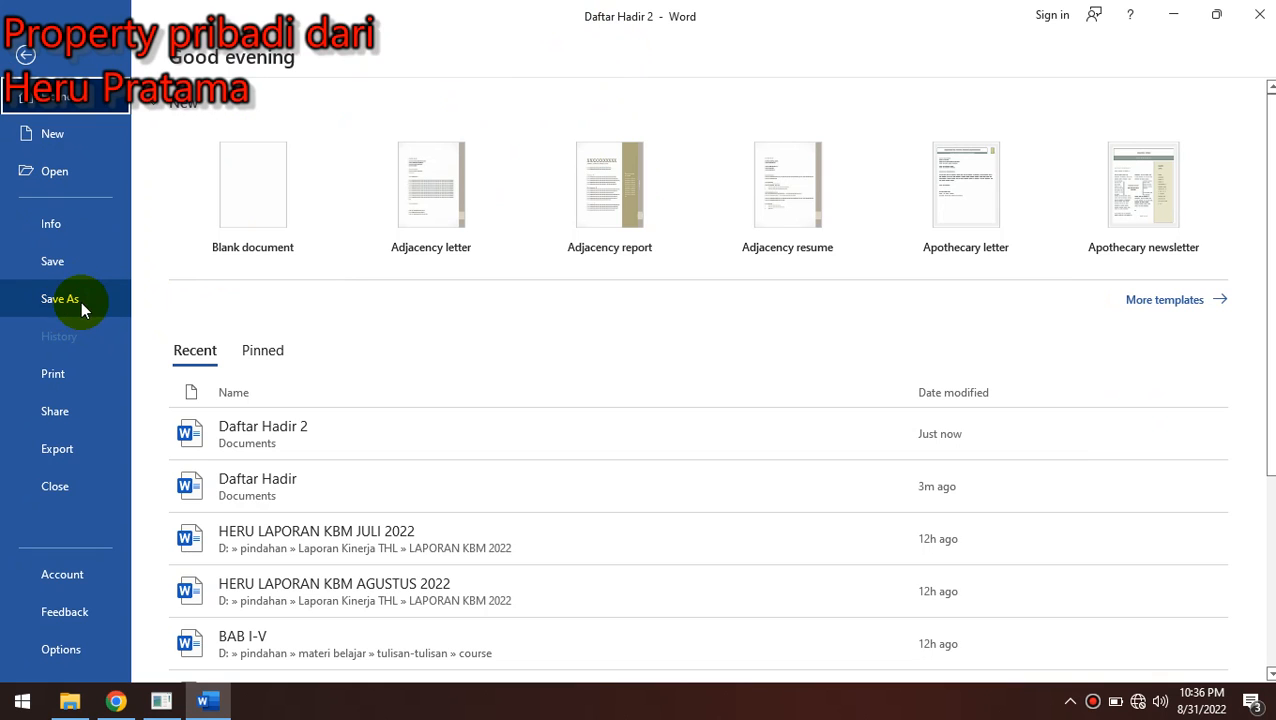
left_click(48, 52)
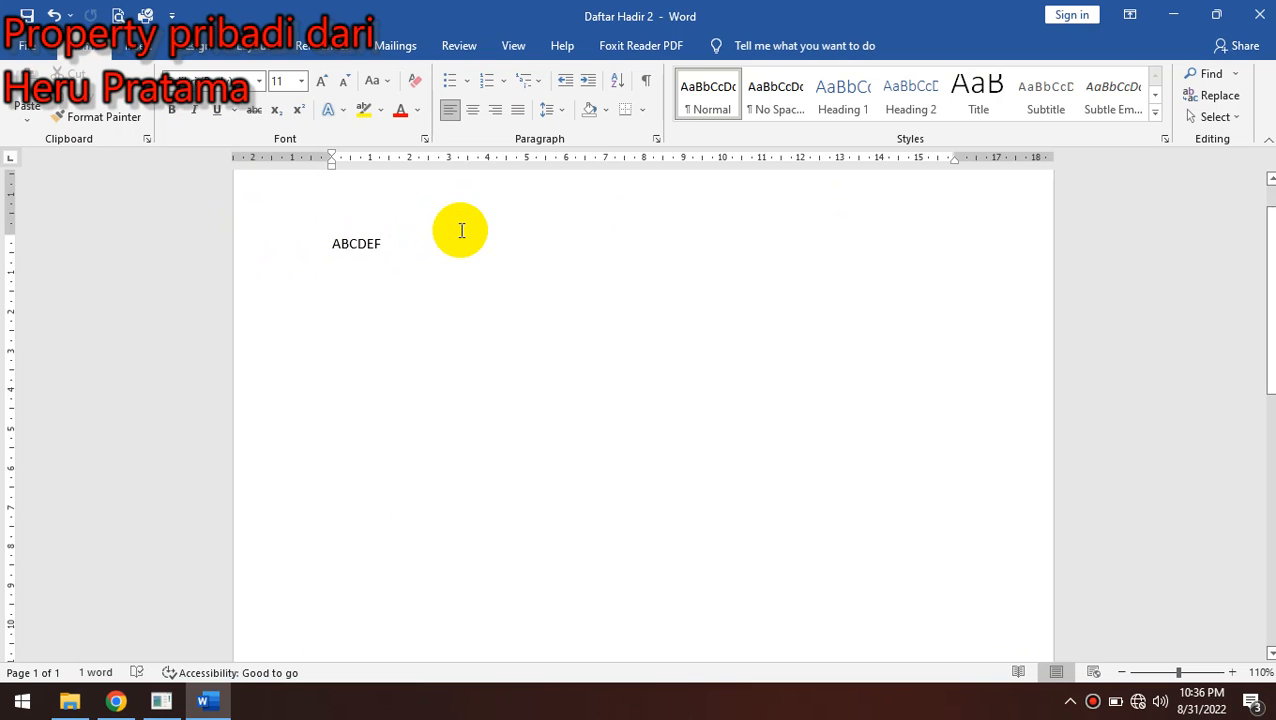
type("G")
left_click(43, 52)
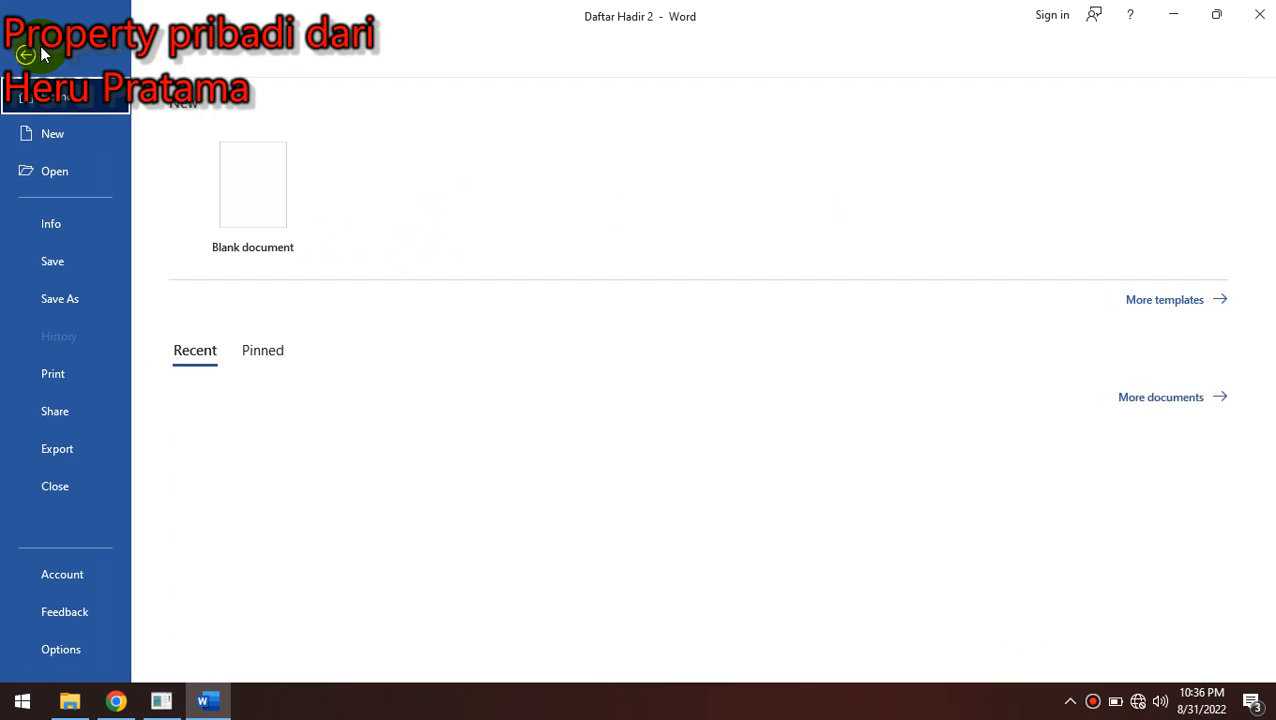
left_click(94, 300)
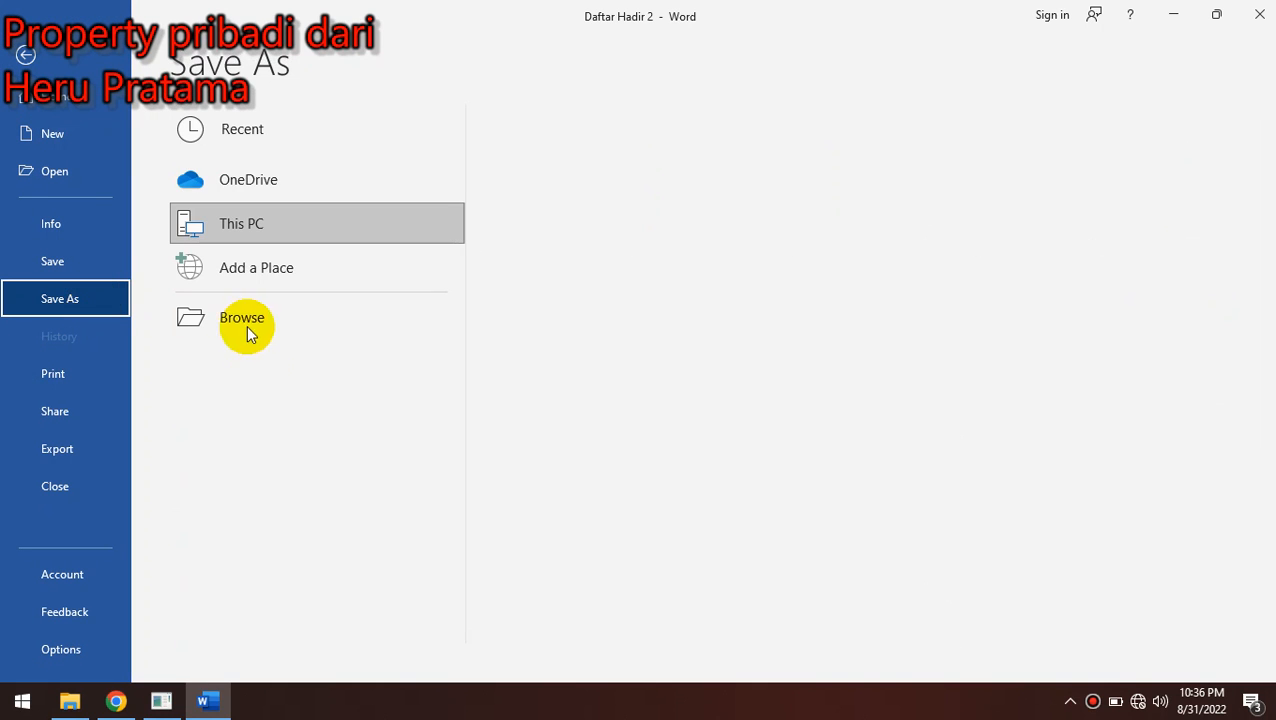
left_click(258, 320)
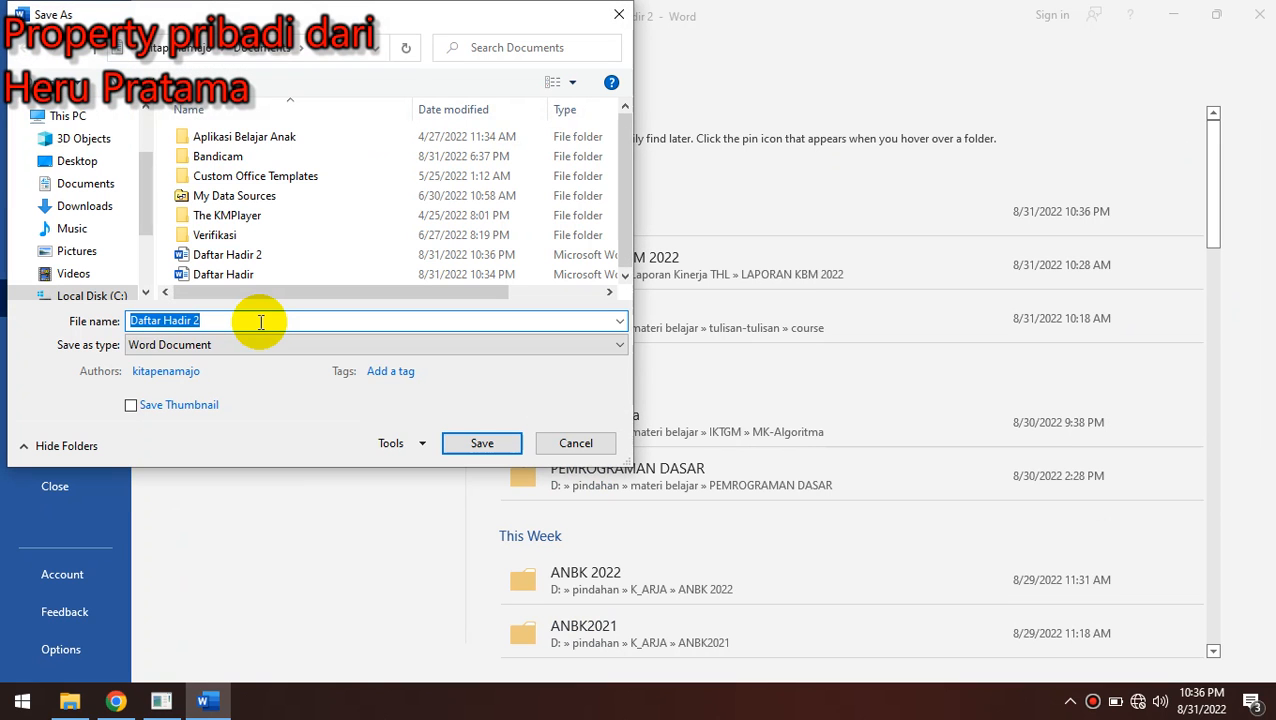
left_click(252, 321)
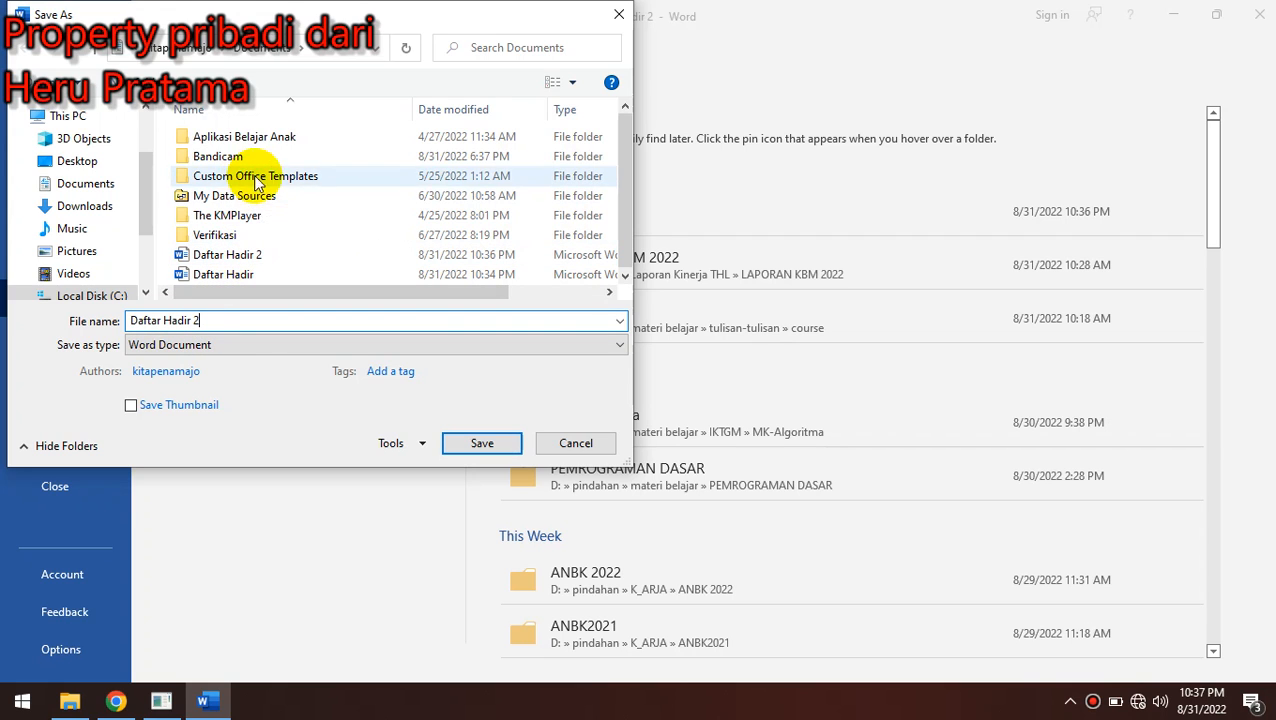
left_click(483, 443)
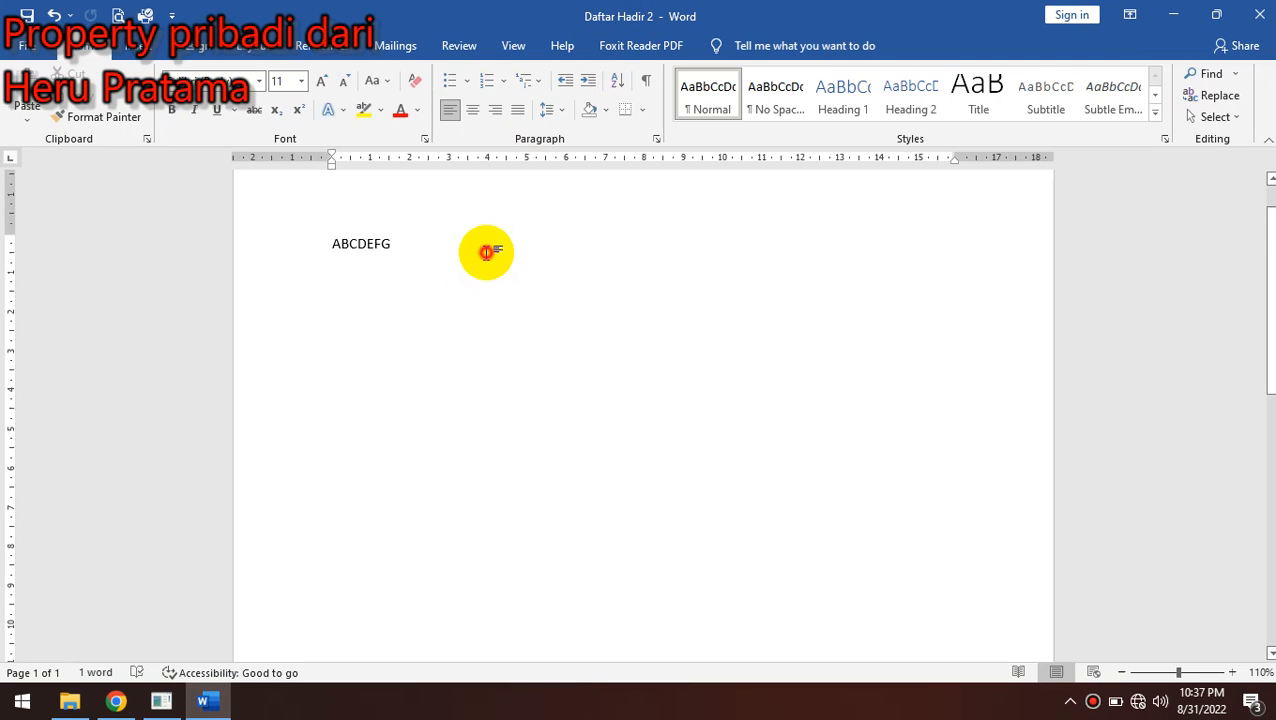
Add ABCDEFG as a second word and use Save As to replace the existing Daftar Hadir file in Documents.
type("ABD")
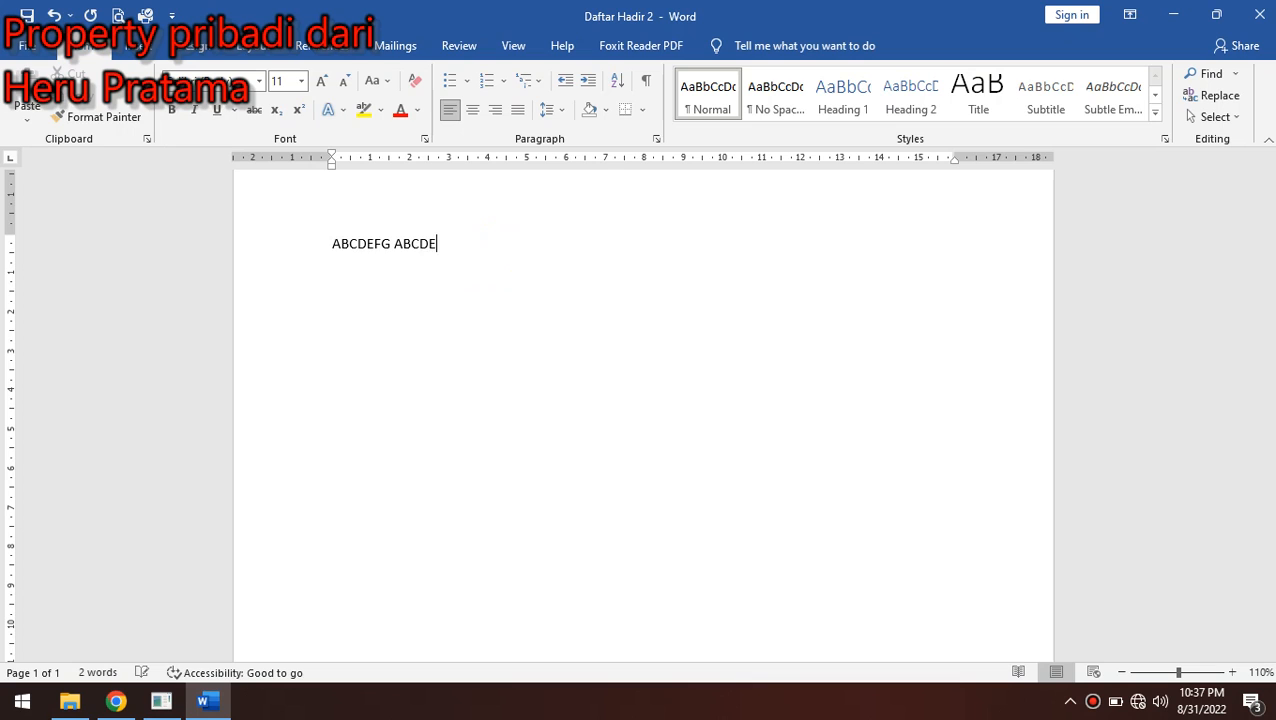
left_click(40, 46)
left_click(45, 298)
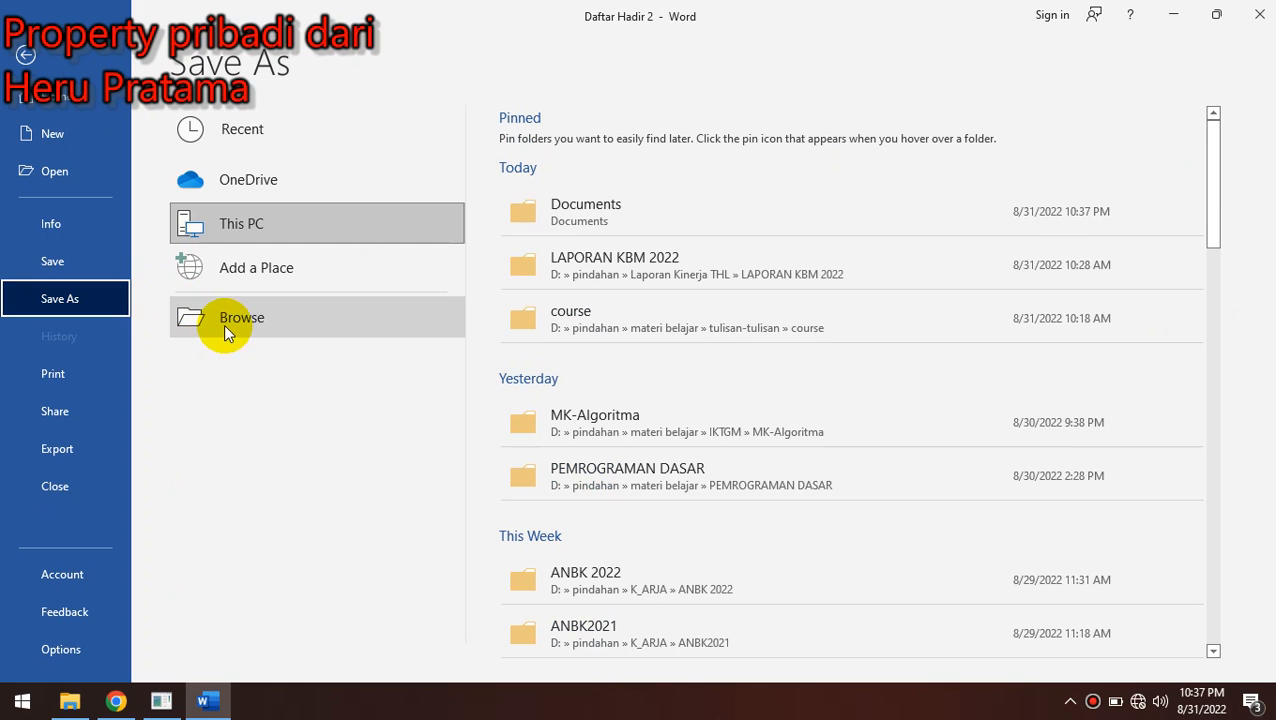
left_click(223, 324)
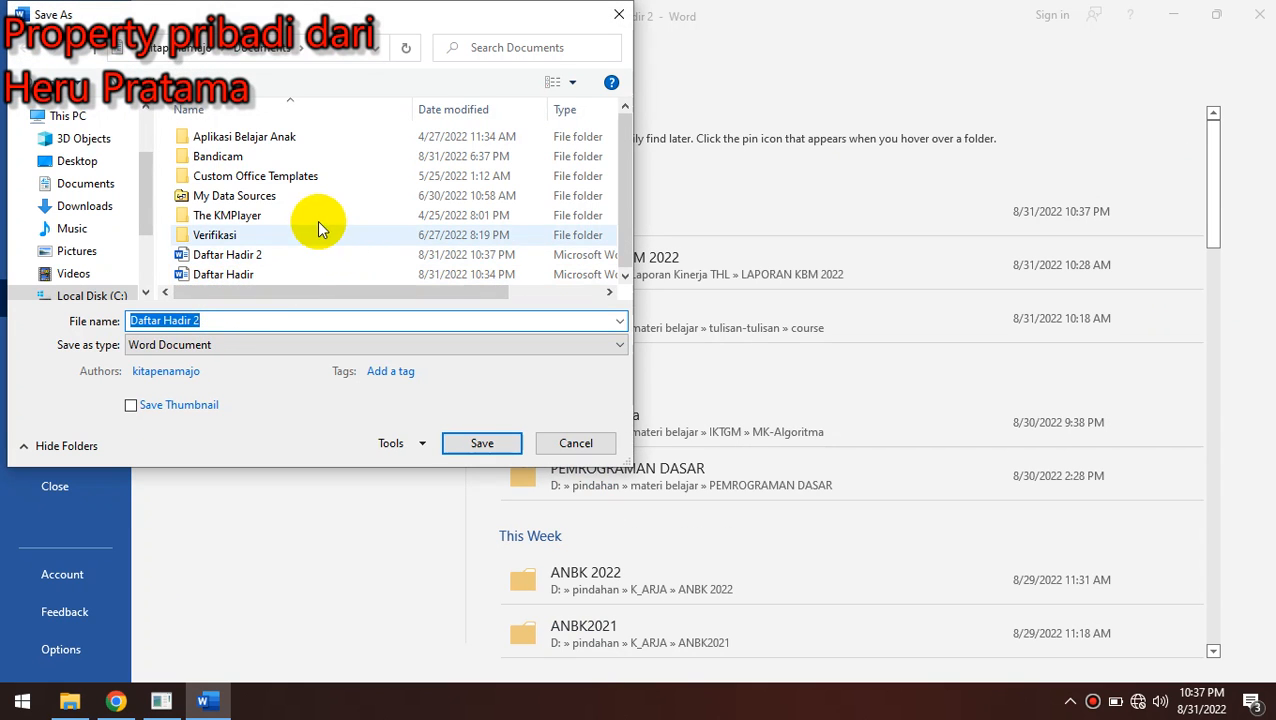
left_click(222, 275)
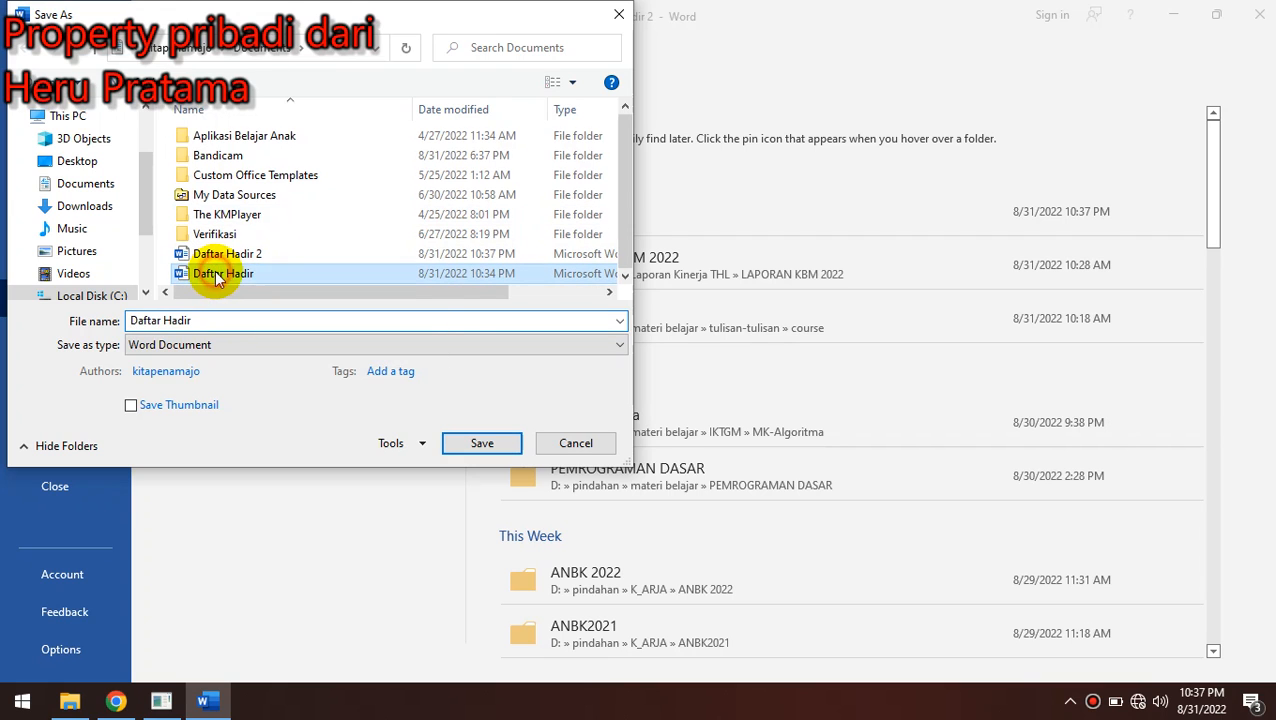
left_click(487, 447)
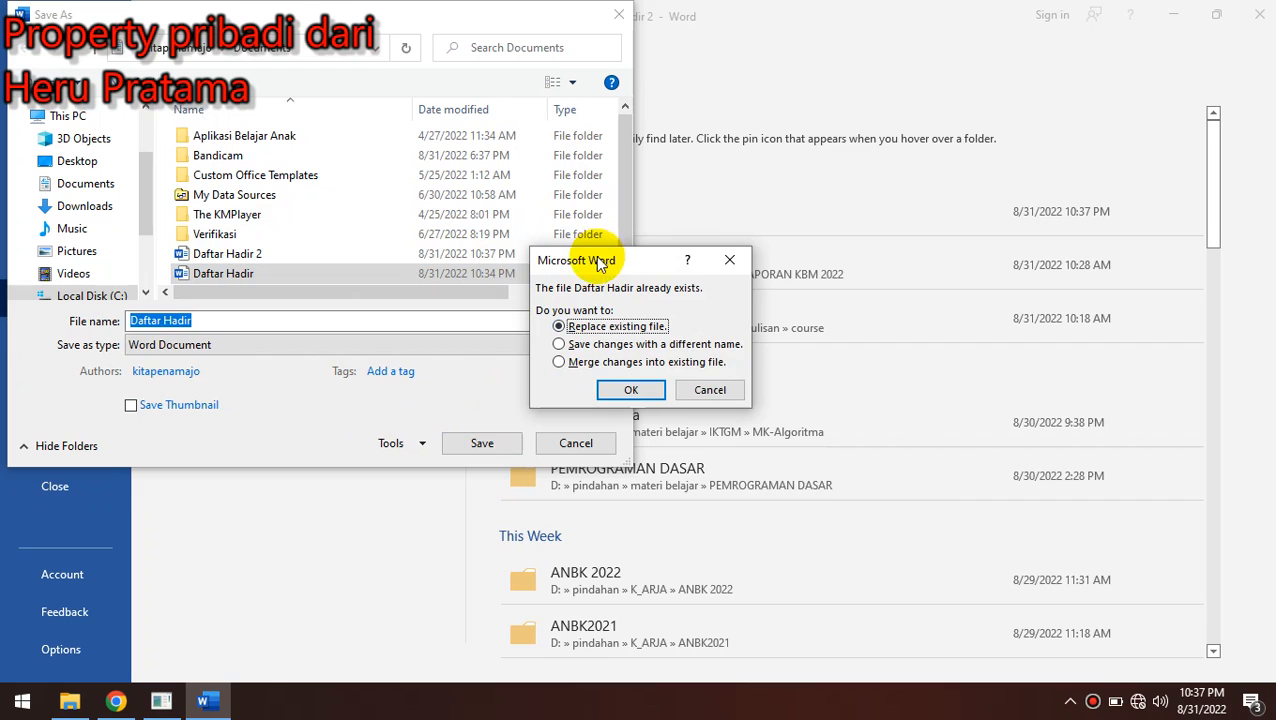
left_click_drag(593, 262, 515, 222)
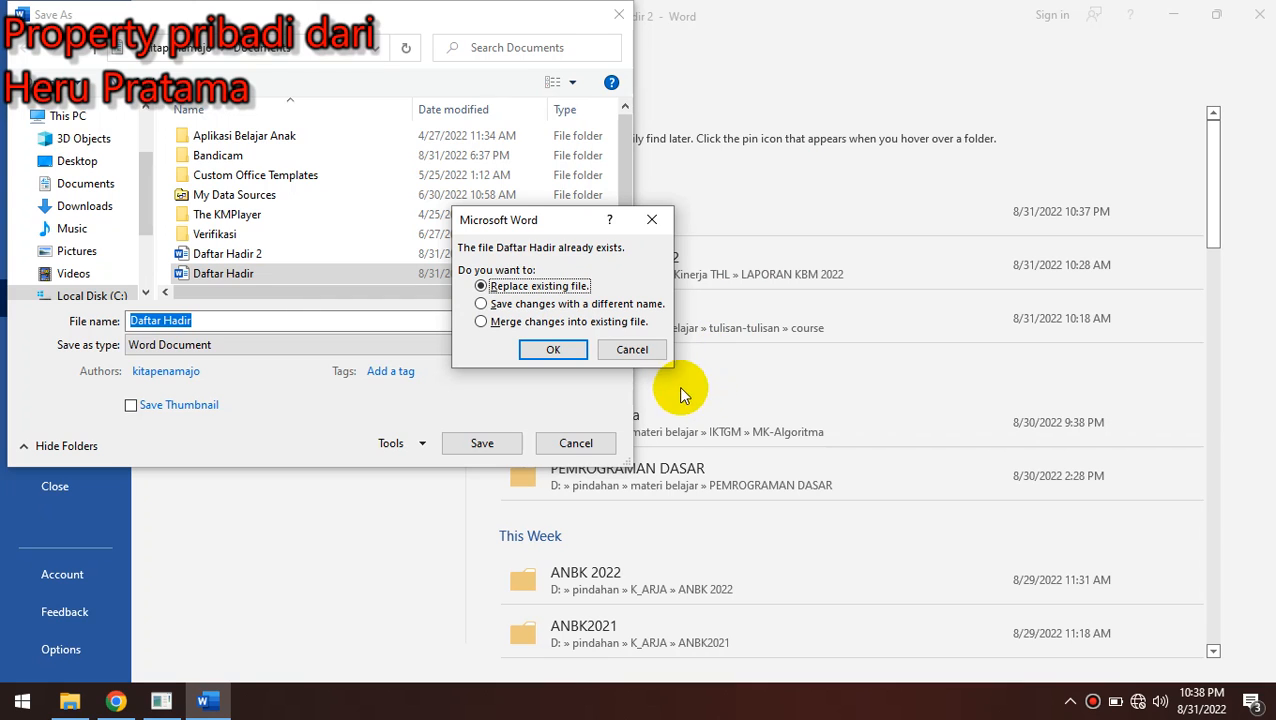
left_click(545, 346)
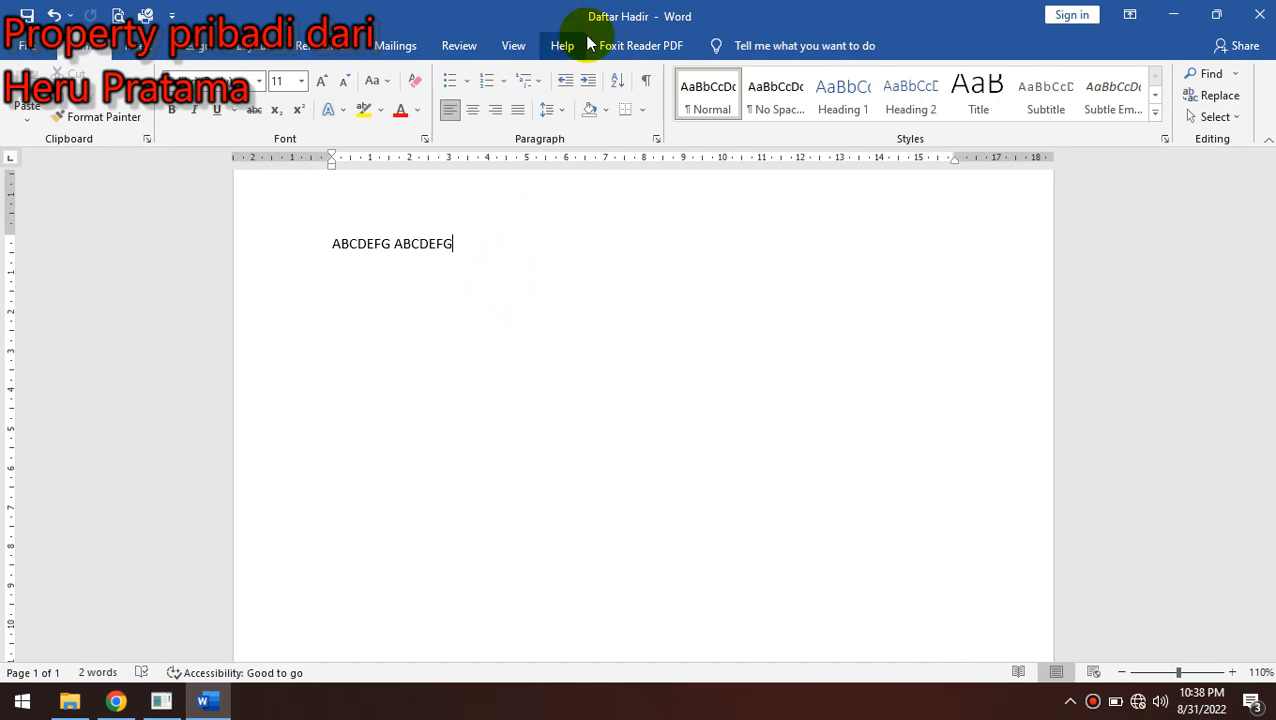
Close the document, reopen Daftar Hadir to examine its text, and close it again.
left_click(1259, 14)
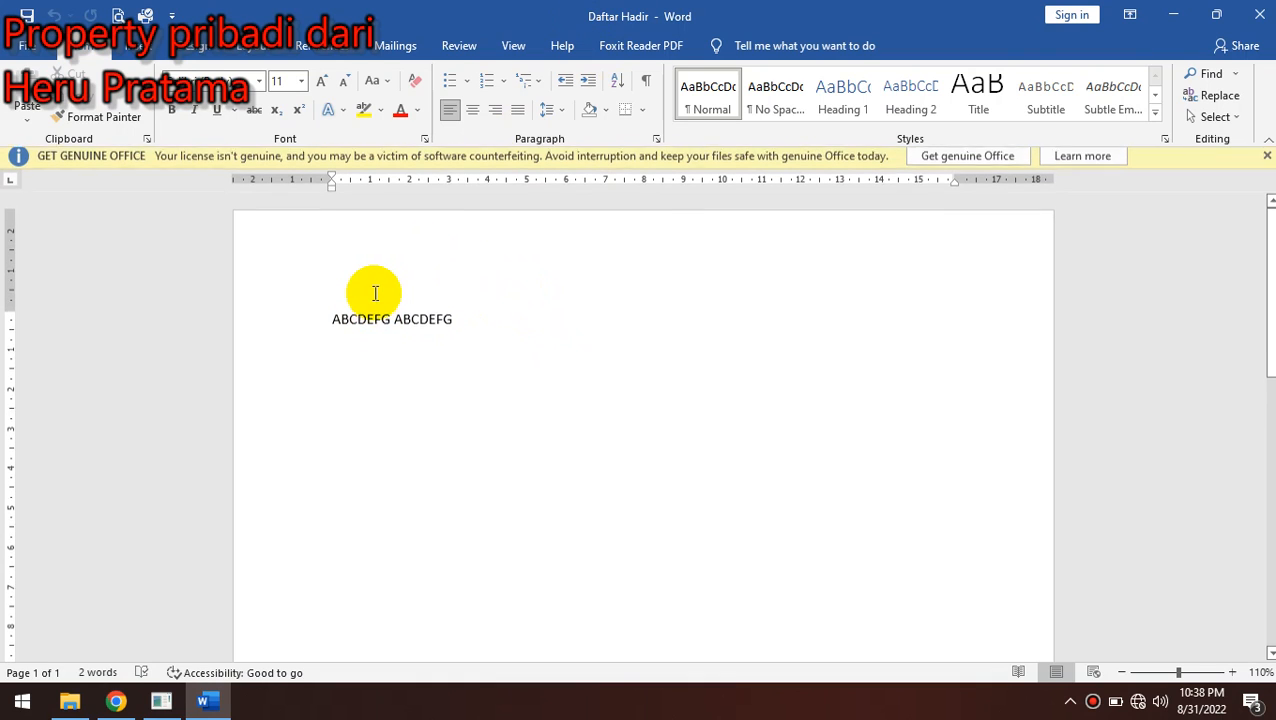
left_click_drag(366, 325, 467, 334)
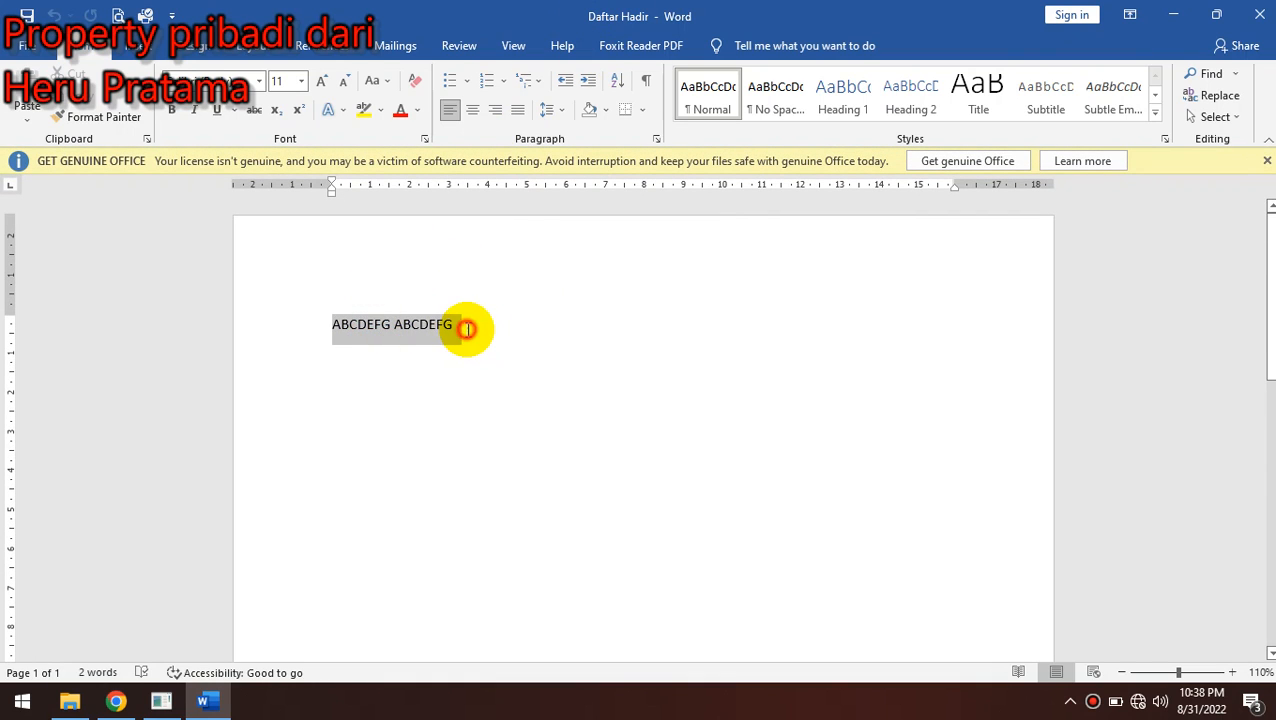
left_click(467, 328)
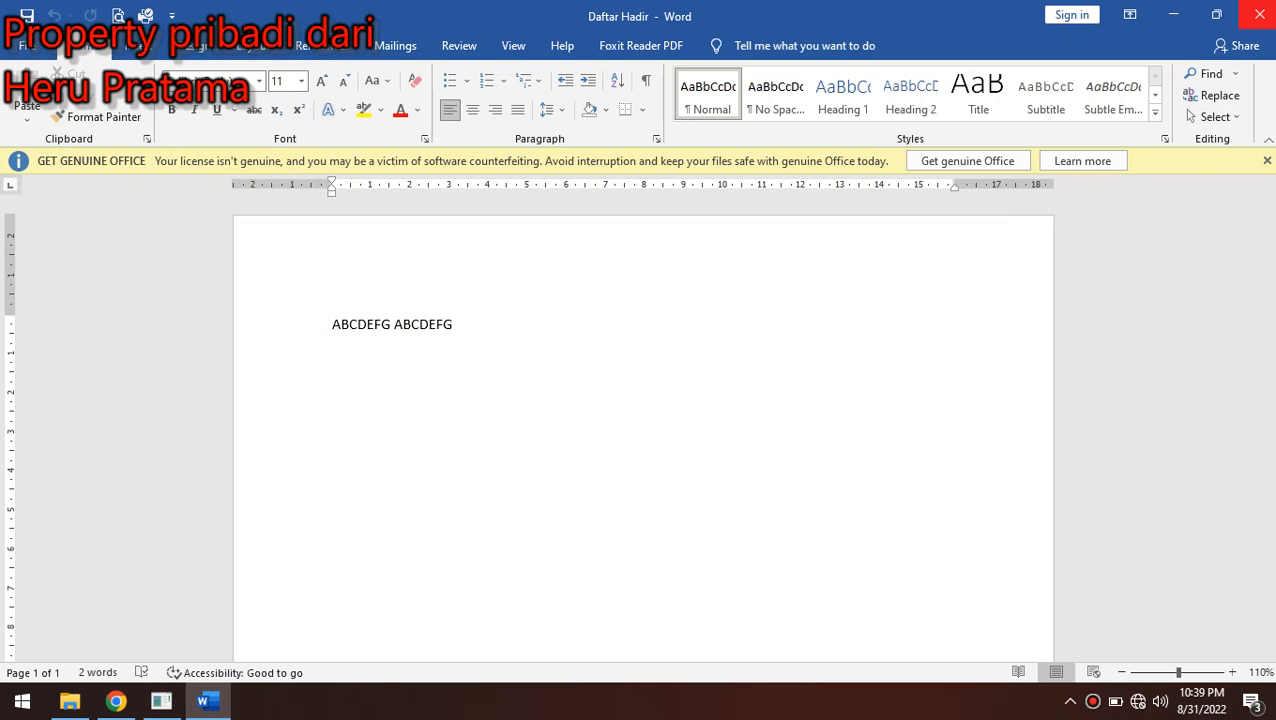
left_click(1259, 14)
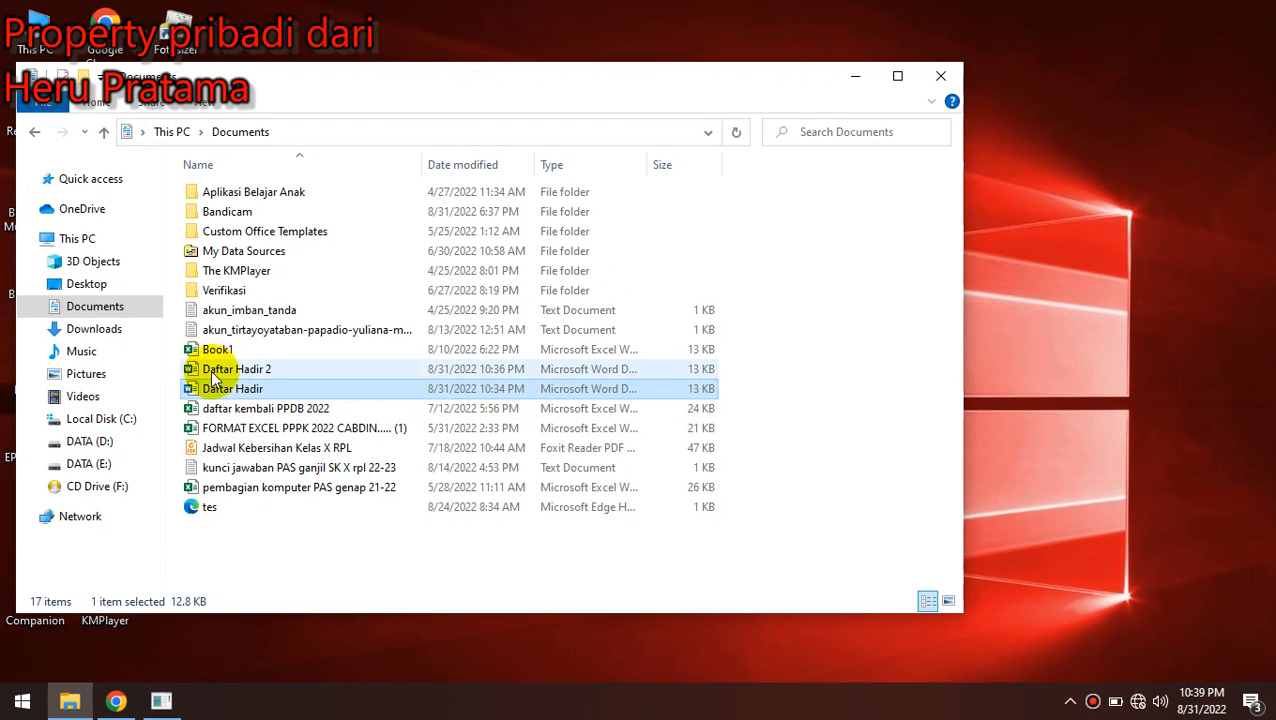
Show the contents of the Documents folder in File Explorer as large icons.
right_click(733, 330)
mouse_move(806, 342)
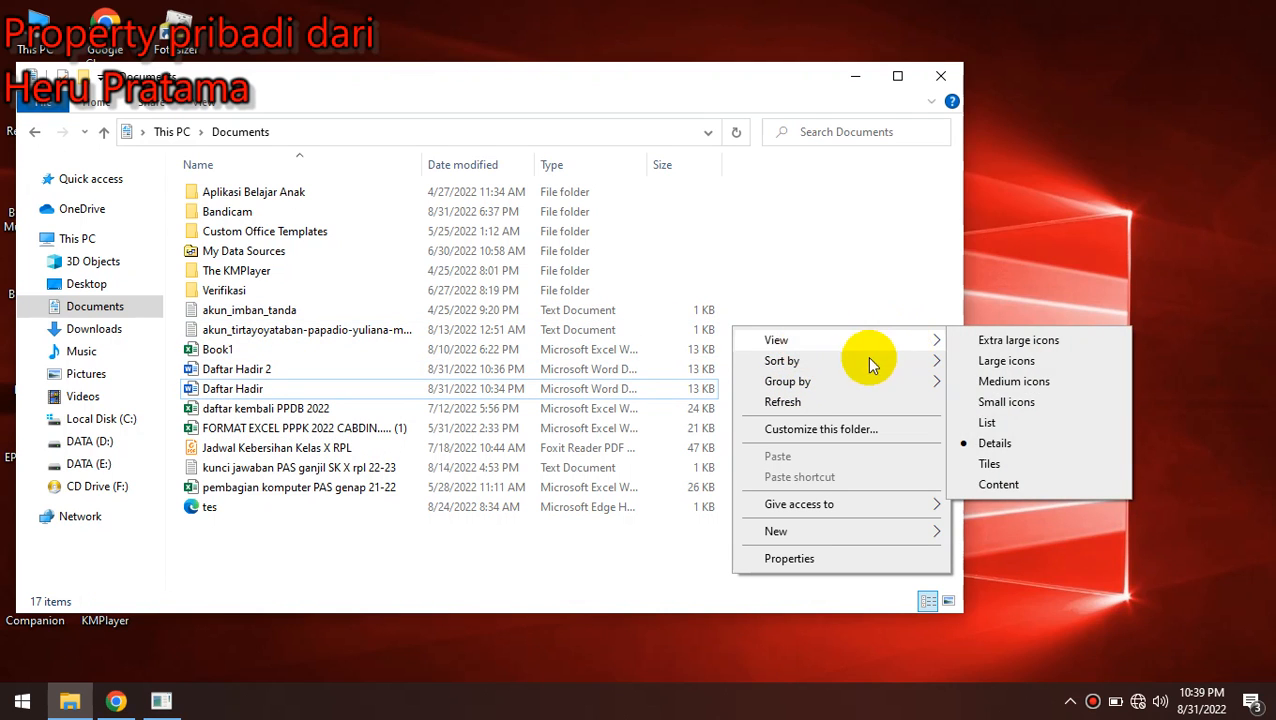
left_click(987, 362)
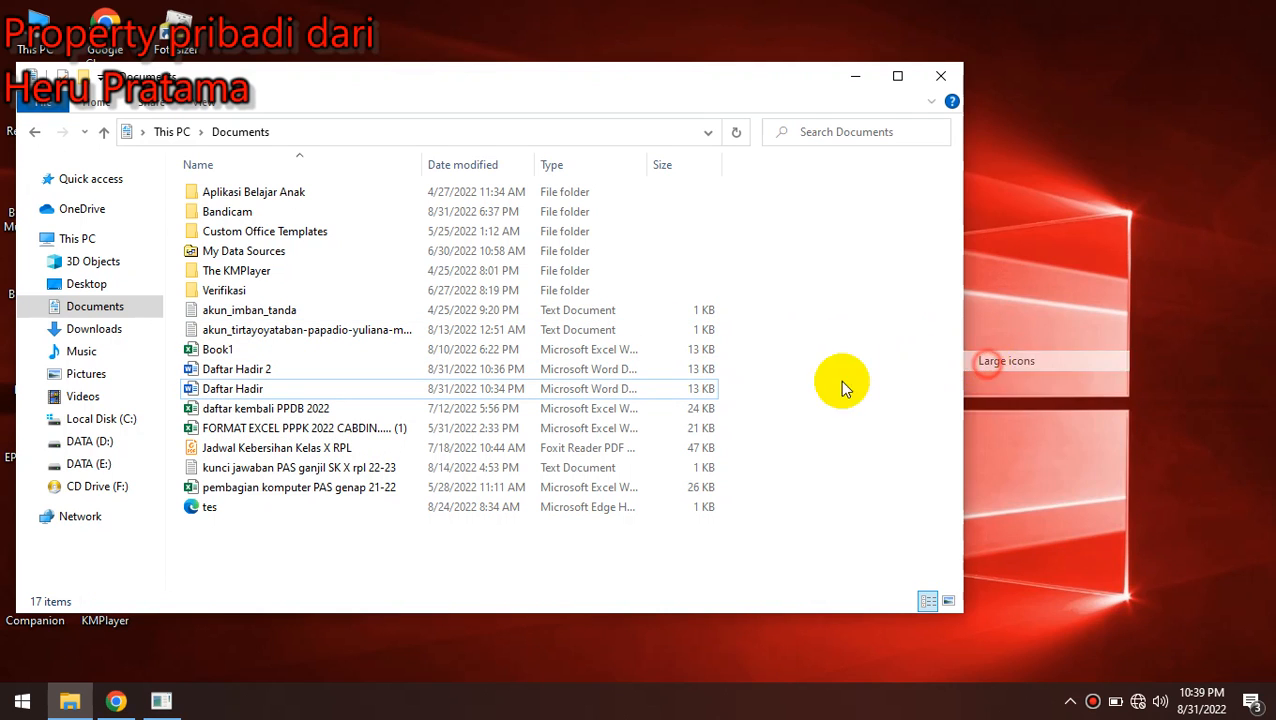
Open Daftar Hadir from the Documents folder to examine its text, close it, and minimize File Explorer.
left_click(450, 325)
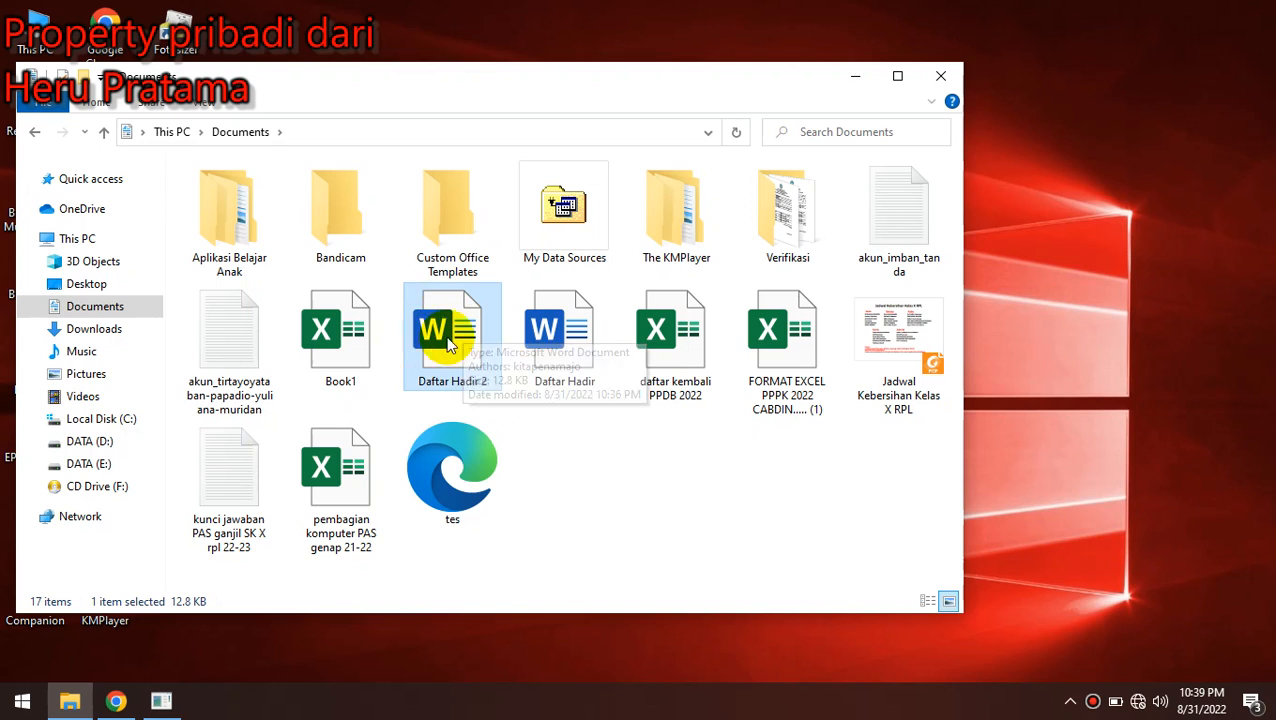
left_click(563, 318)
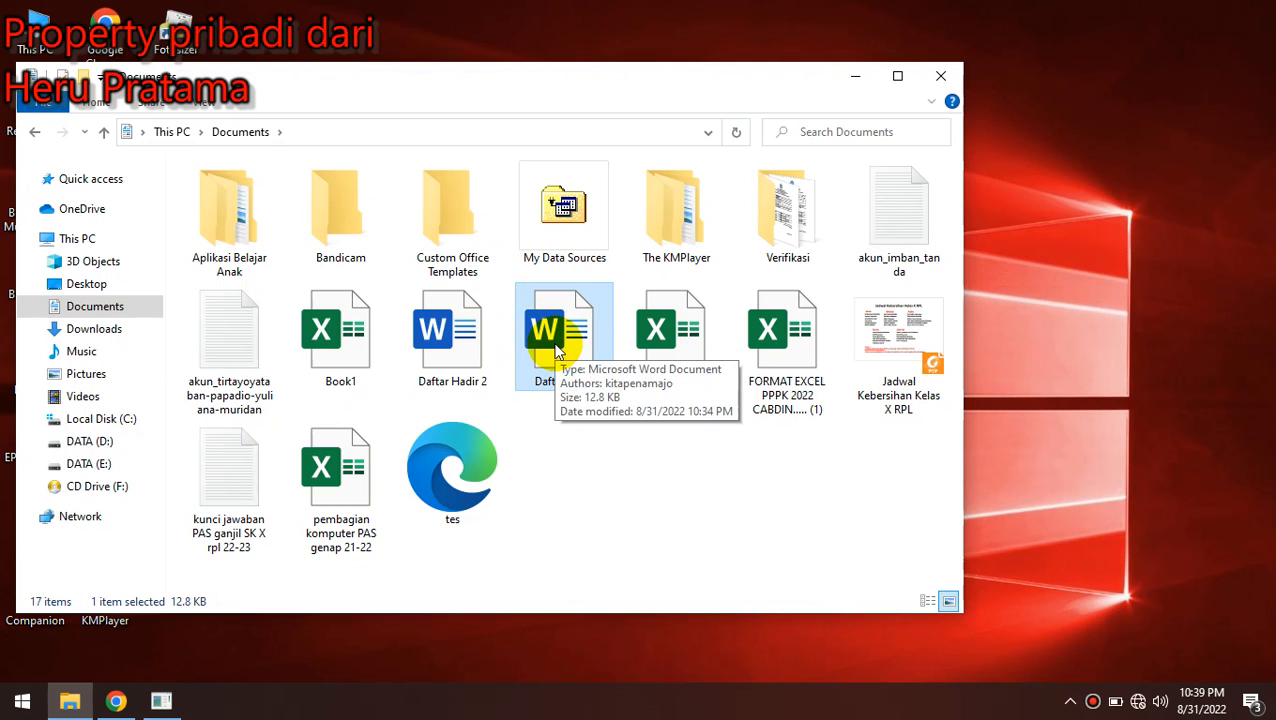
left_click(593, 438)
left_click(561, 375)
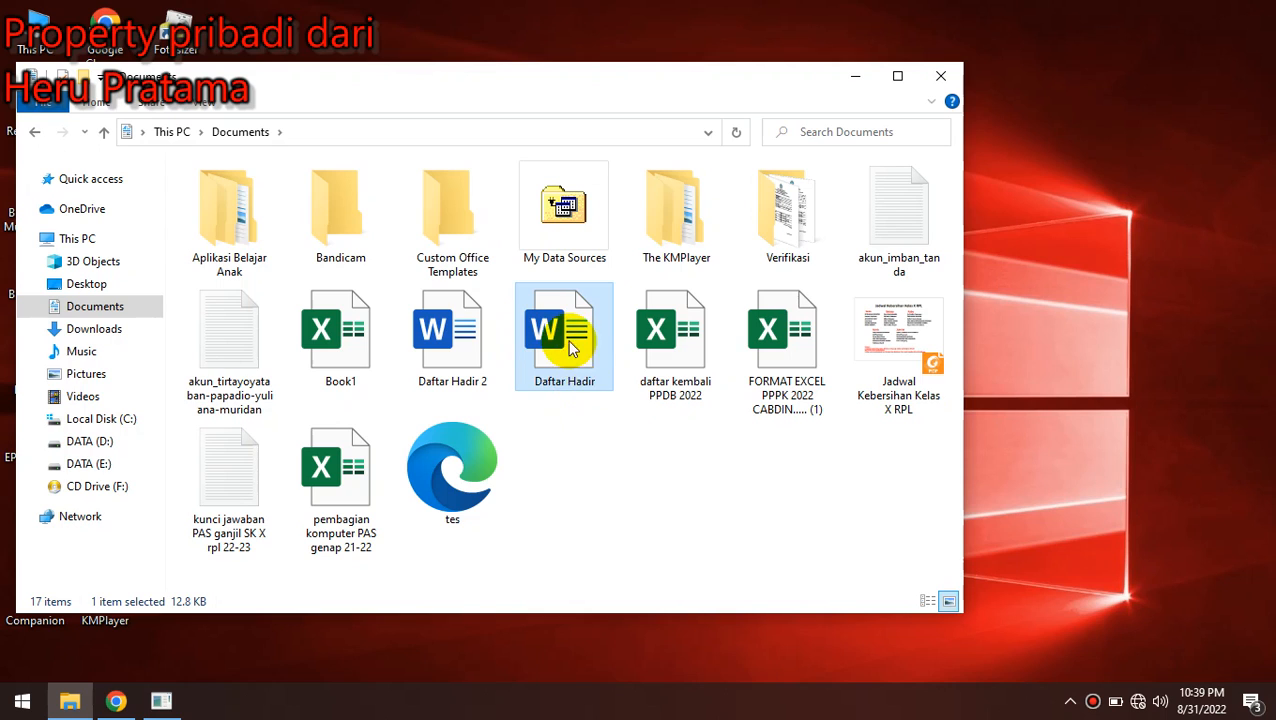
left_click(584, 428)
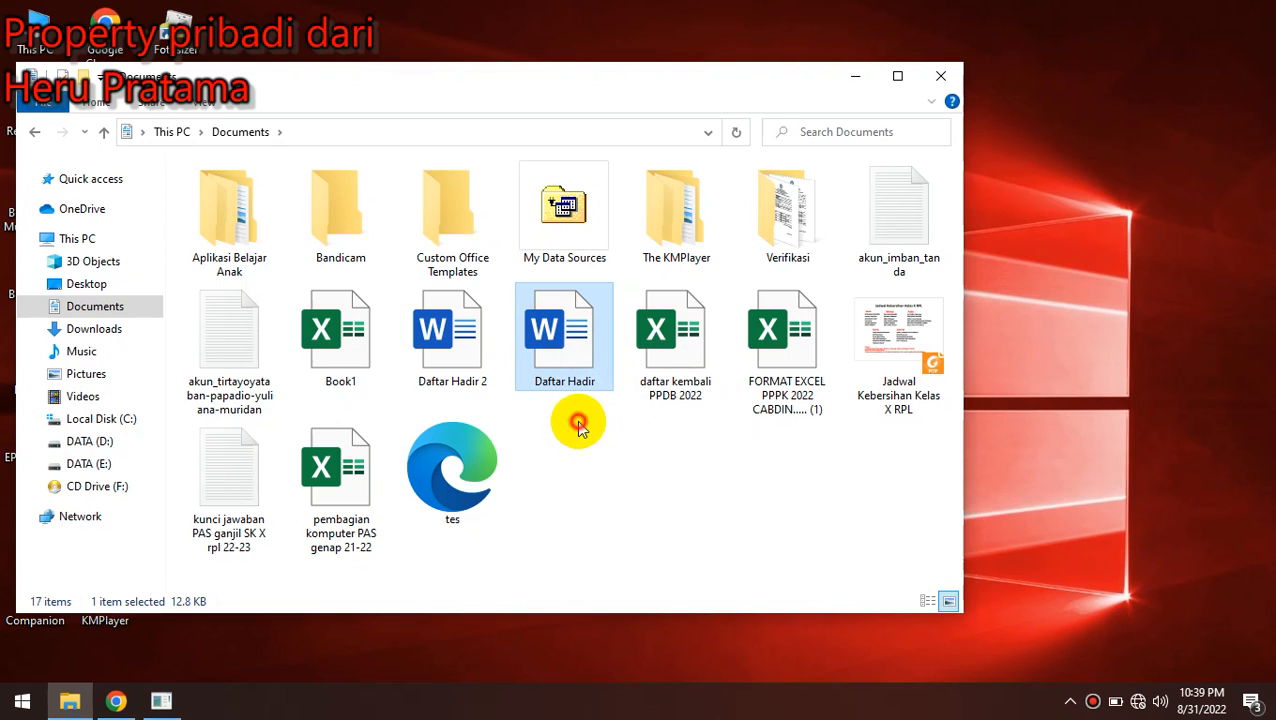
double_click(565, 341)
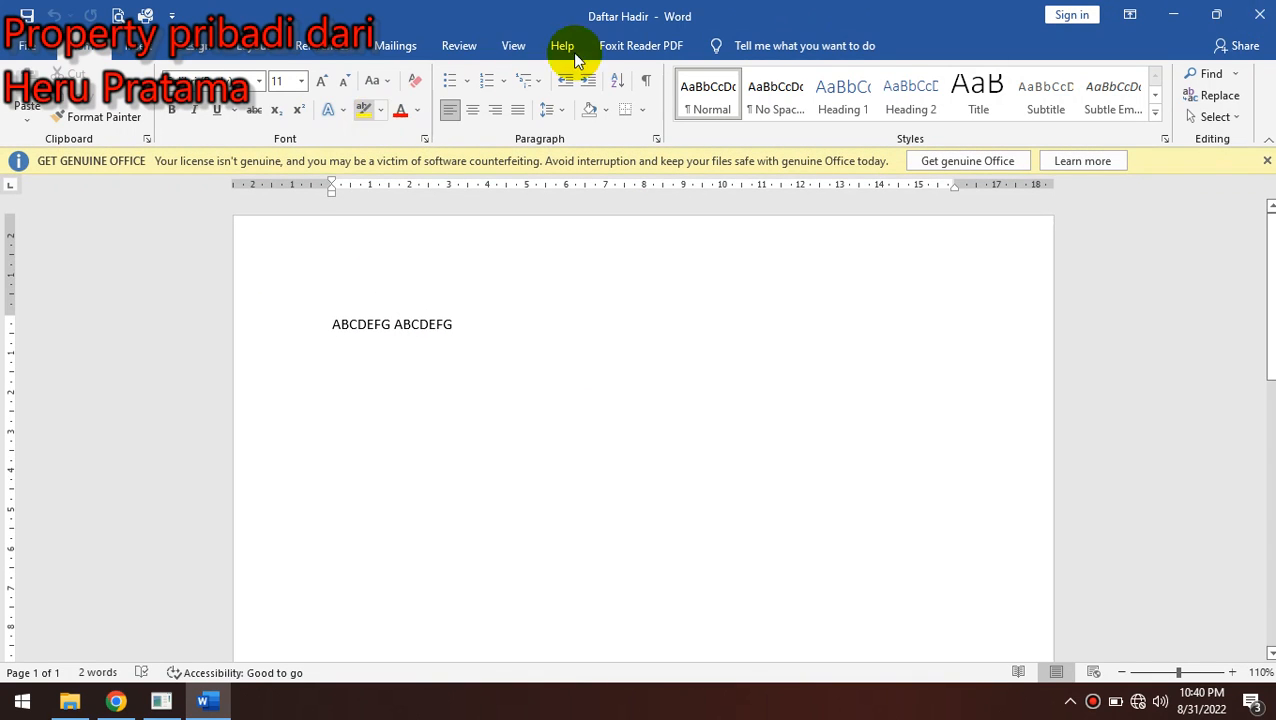
left_click(1259, 14)
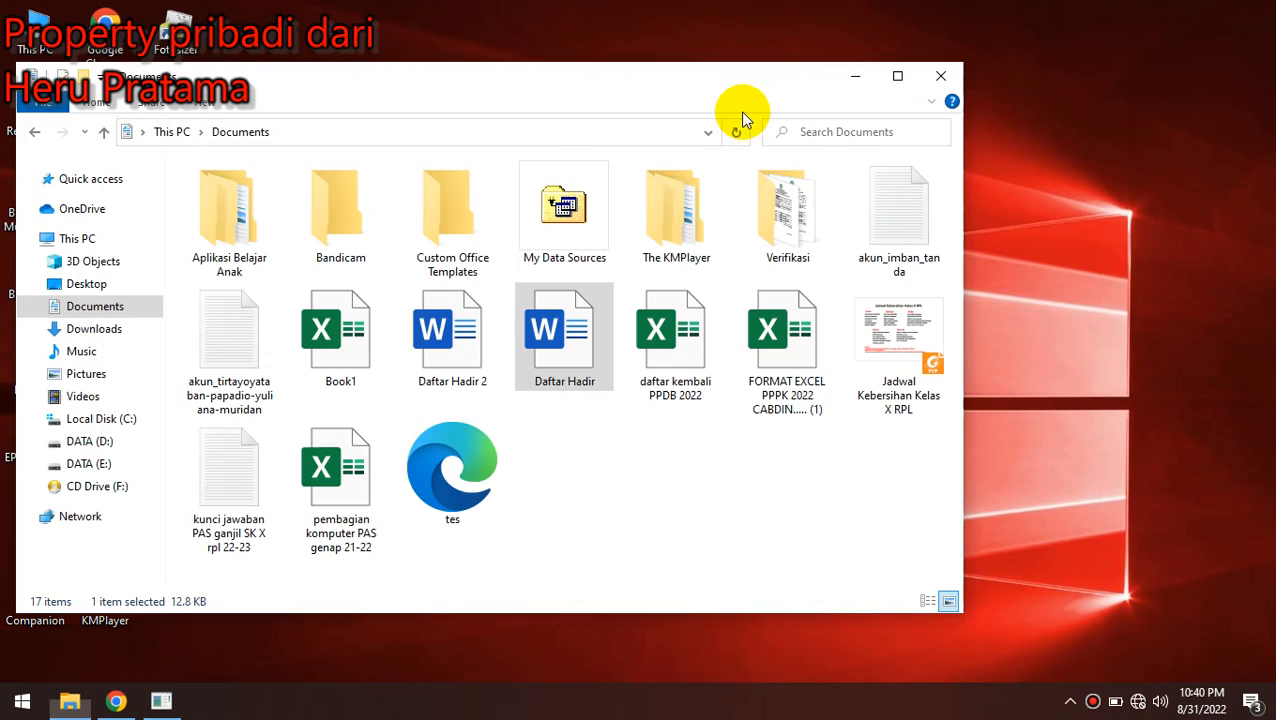
left_click(865, 75)
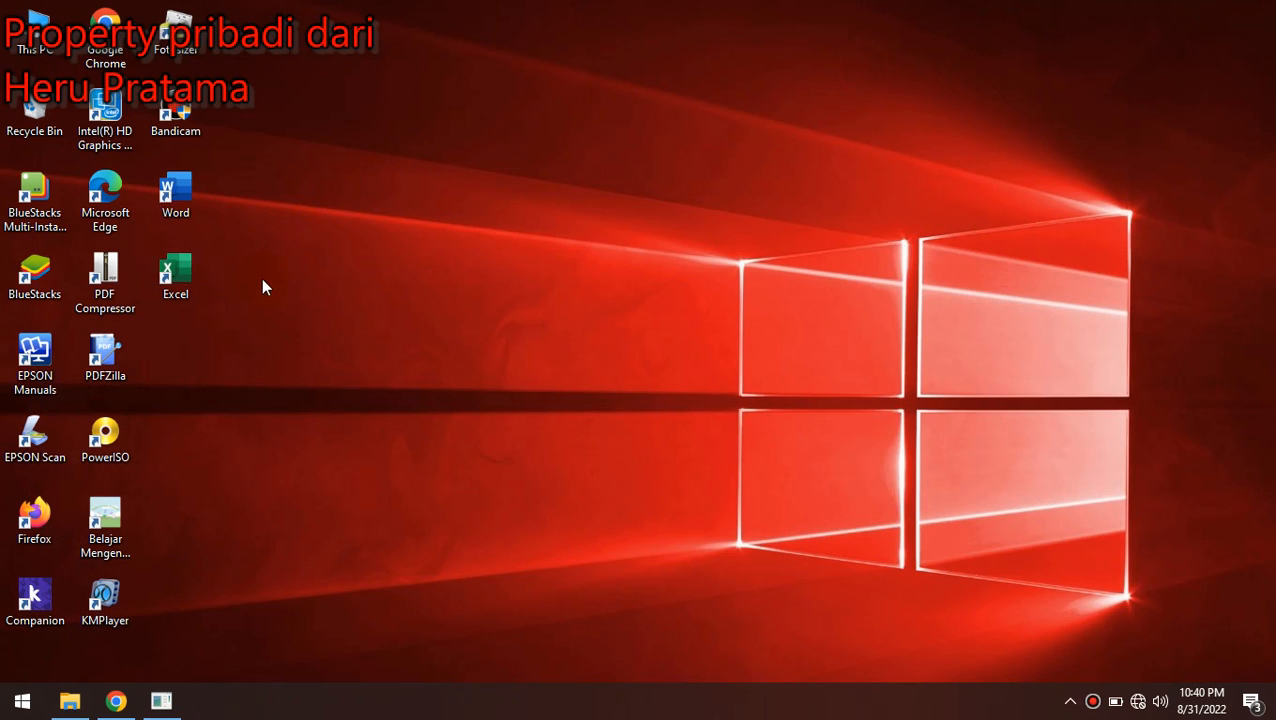
Start Word from the desktop and show the options for opening an existing document.
double_click(186, 198)
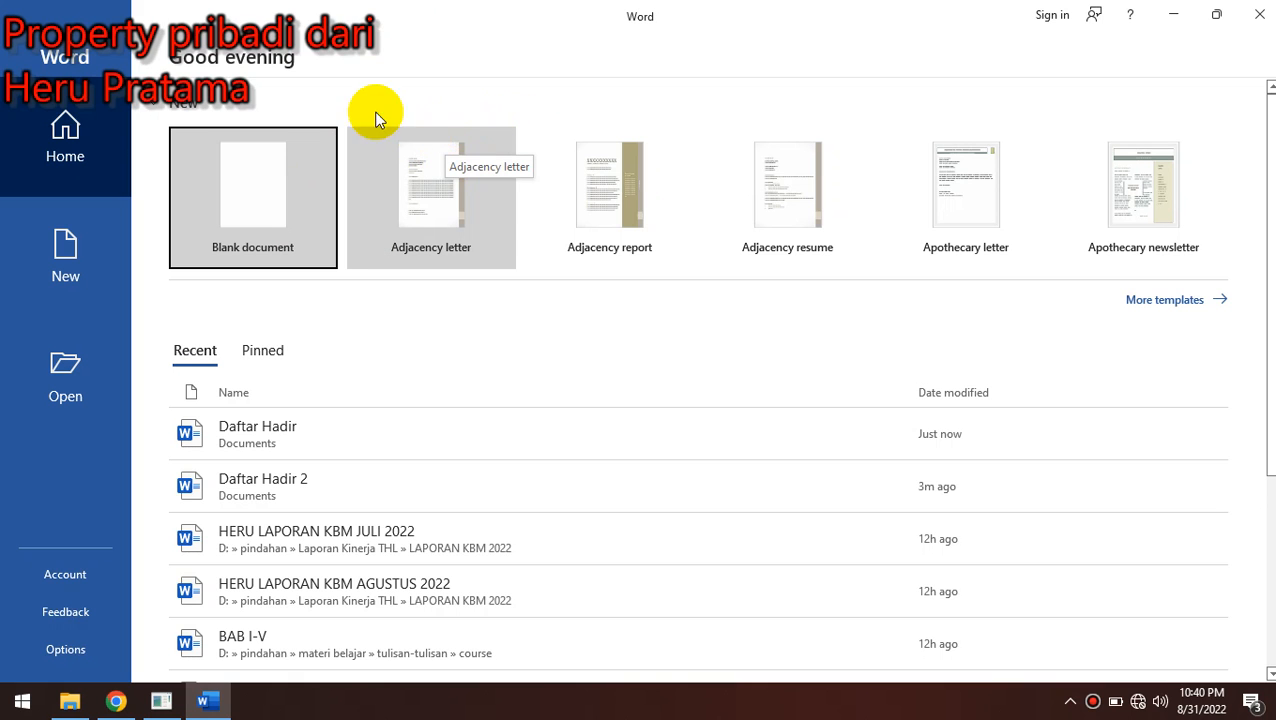
left_click(253, 220)
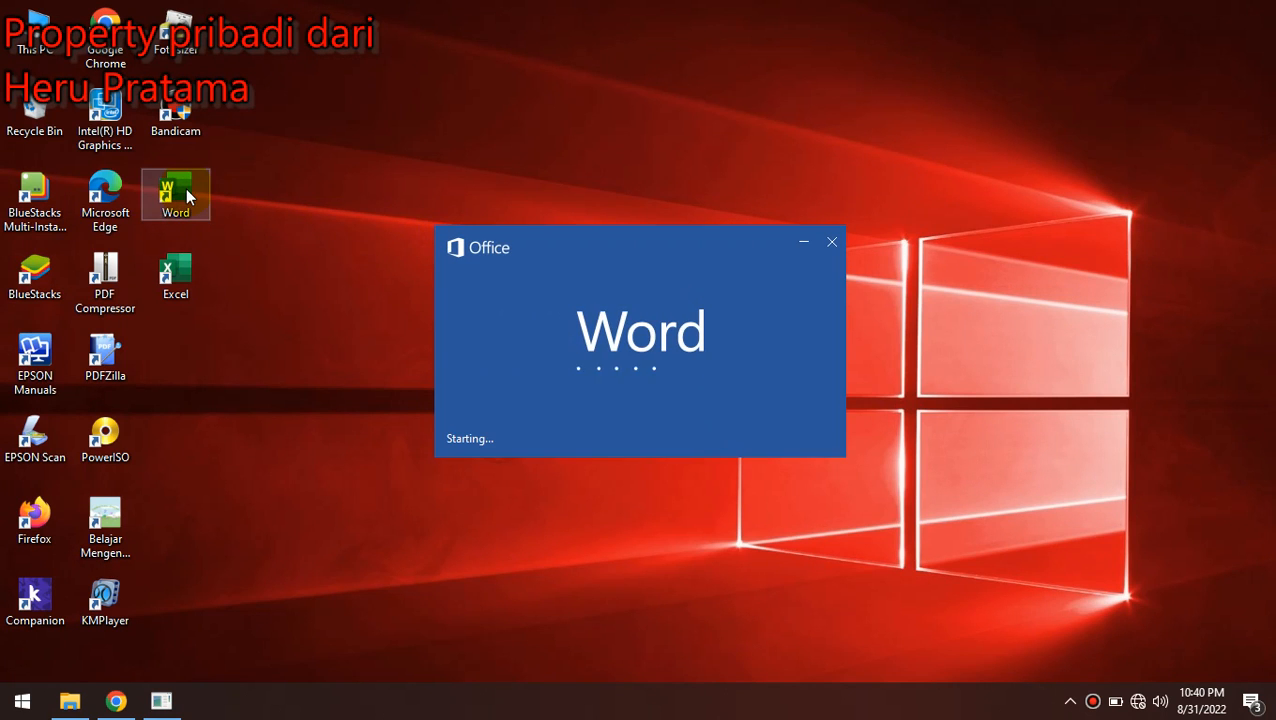
left_click(568, 299)
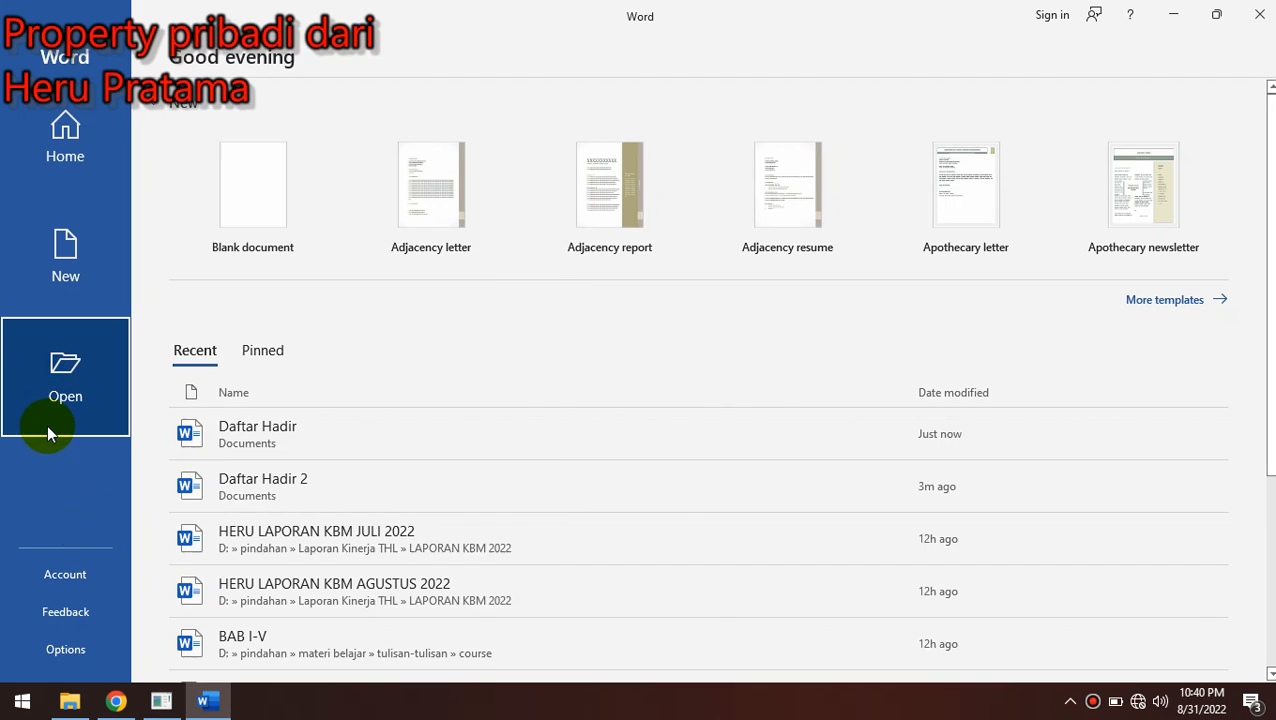
left_click(60, 393)
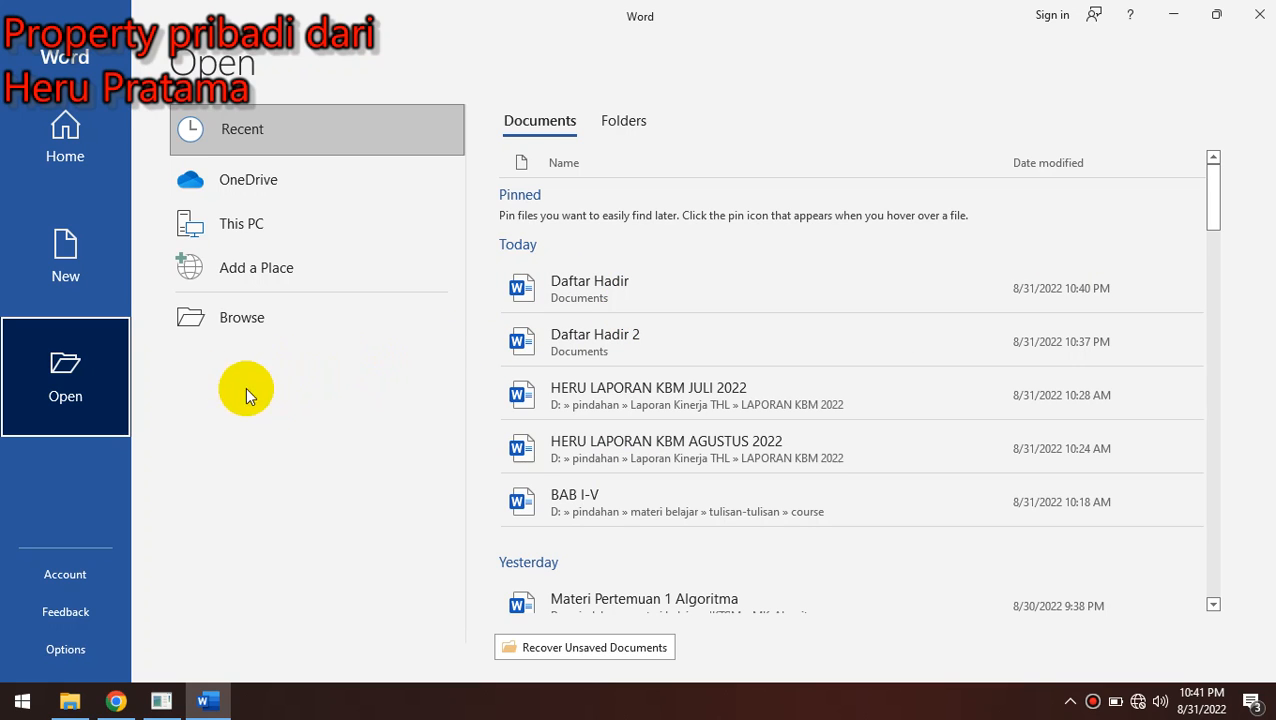
Browse to the Documents folder, open the Daftar Hadir 2 document, and place the cursor at the end of its text.
left_click(280, 324)
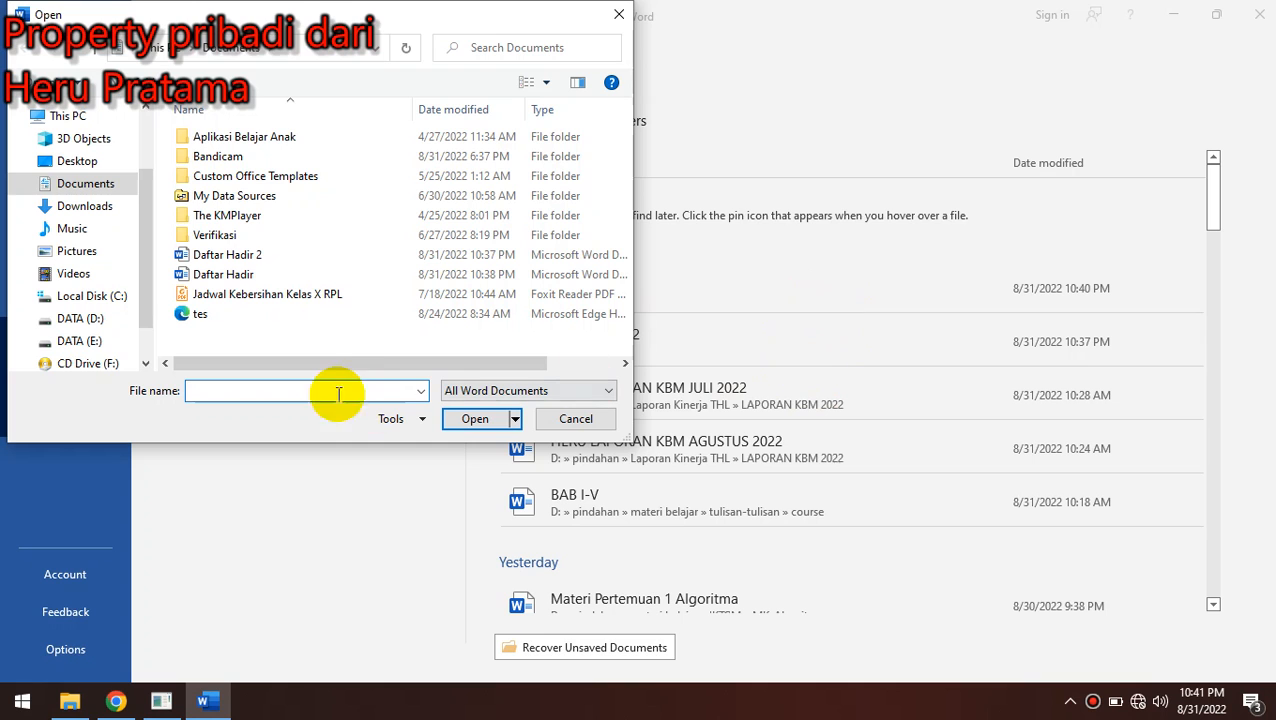
left_click(618, 22)
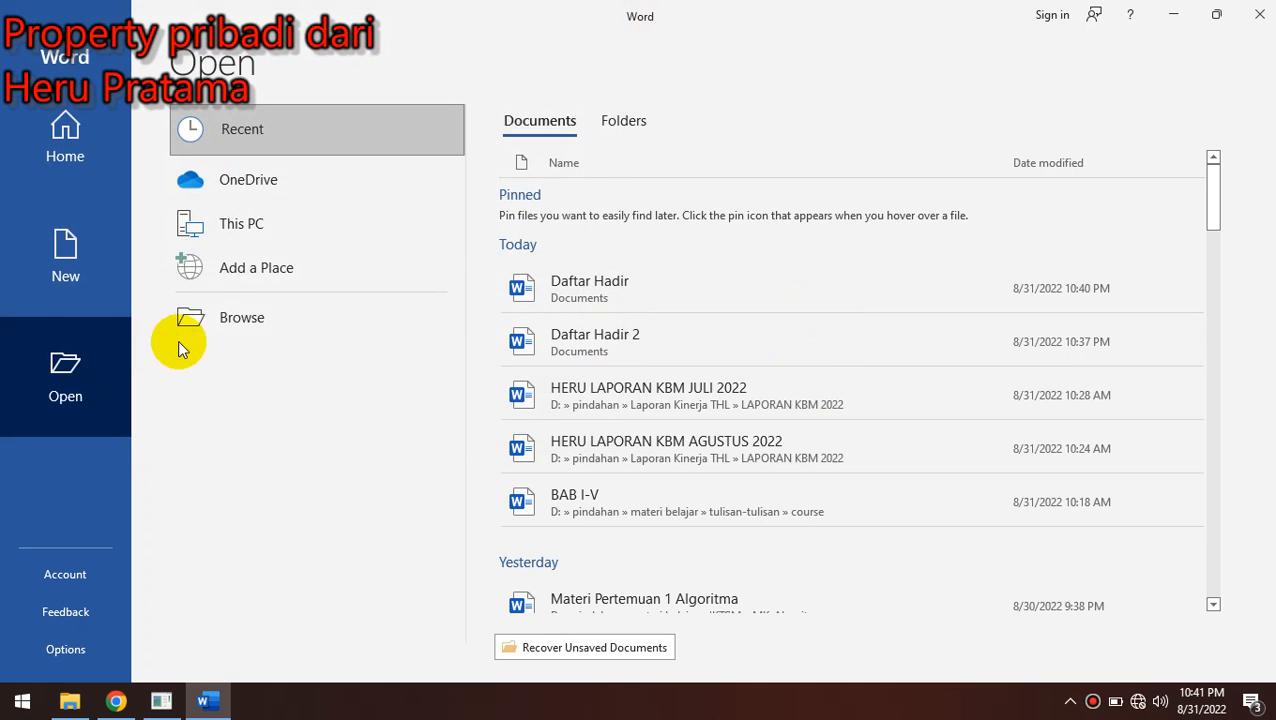
left_click(237, 314)
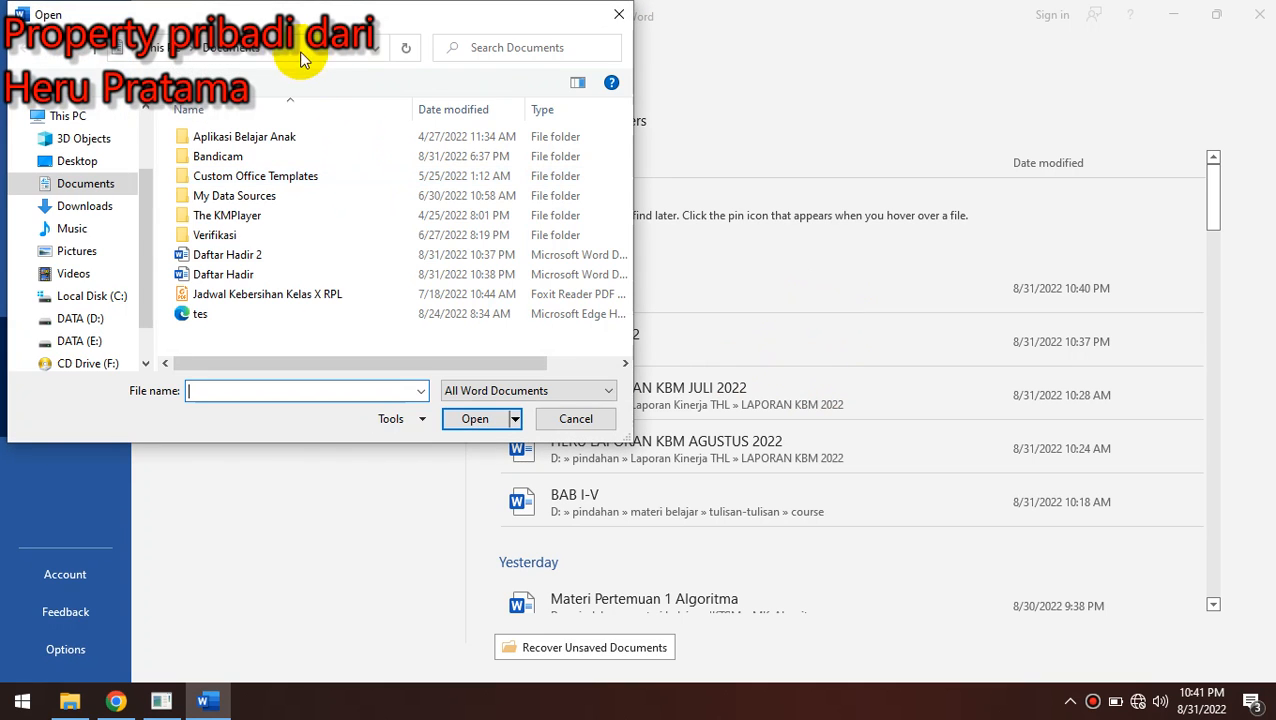
left_click_drag(273, 22, 418, 34)
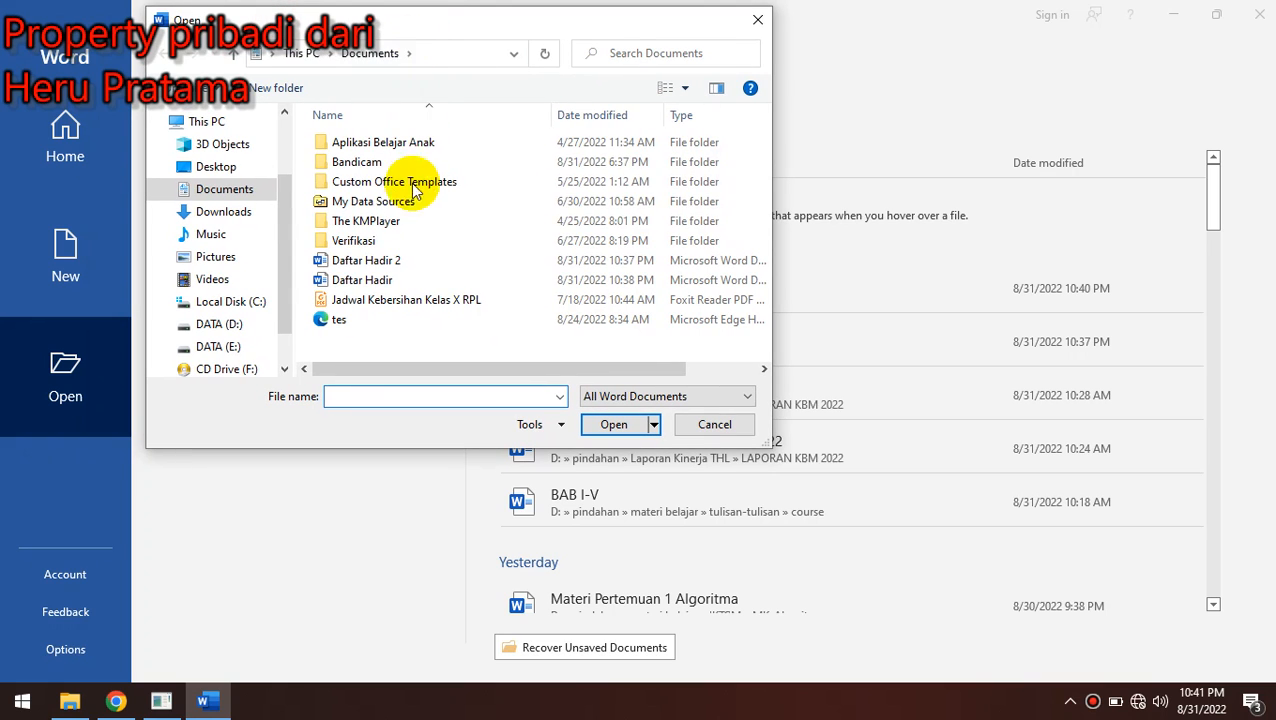
left_click(372, 265)
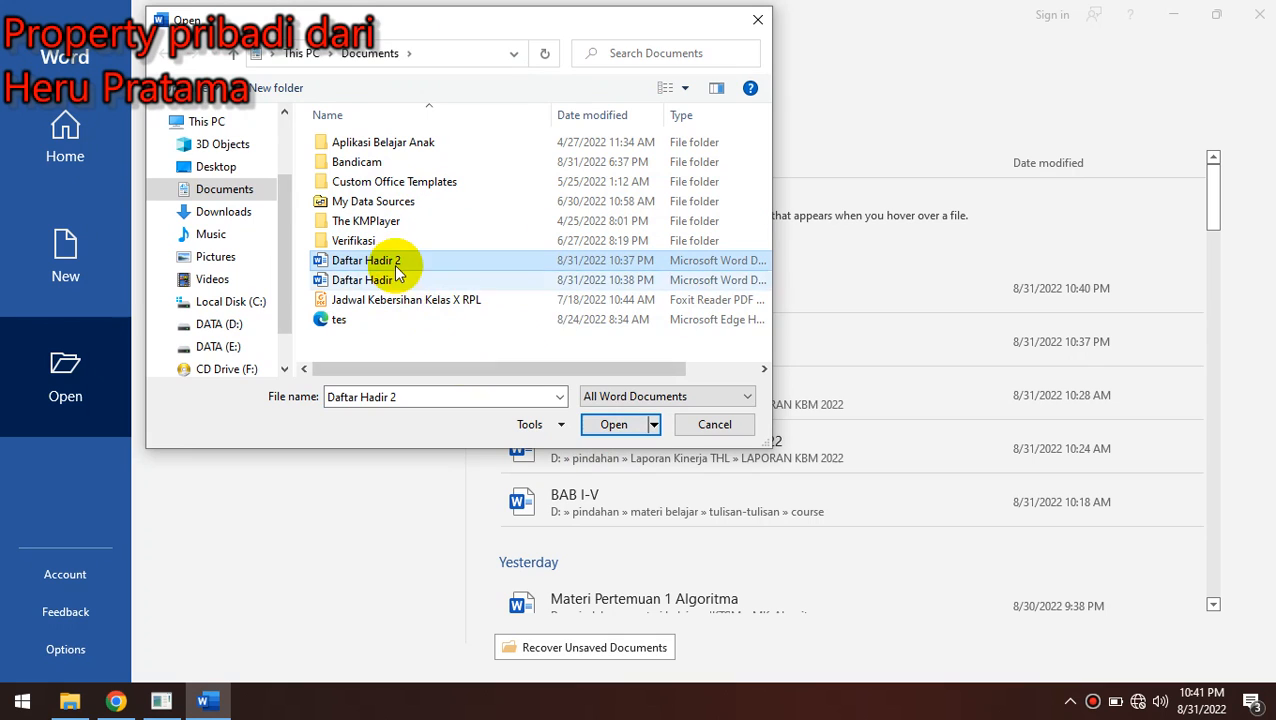
left_click(613, 426)
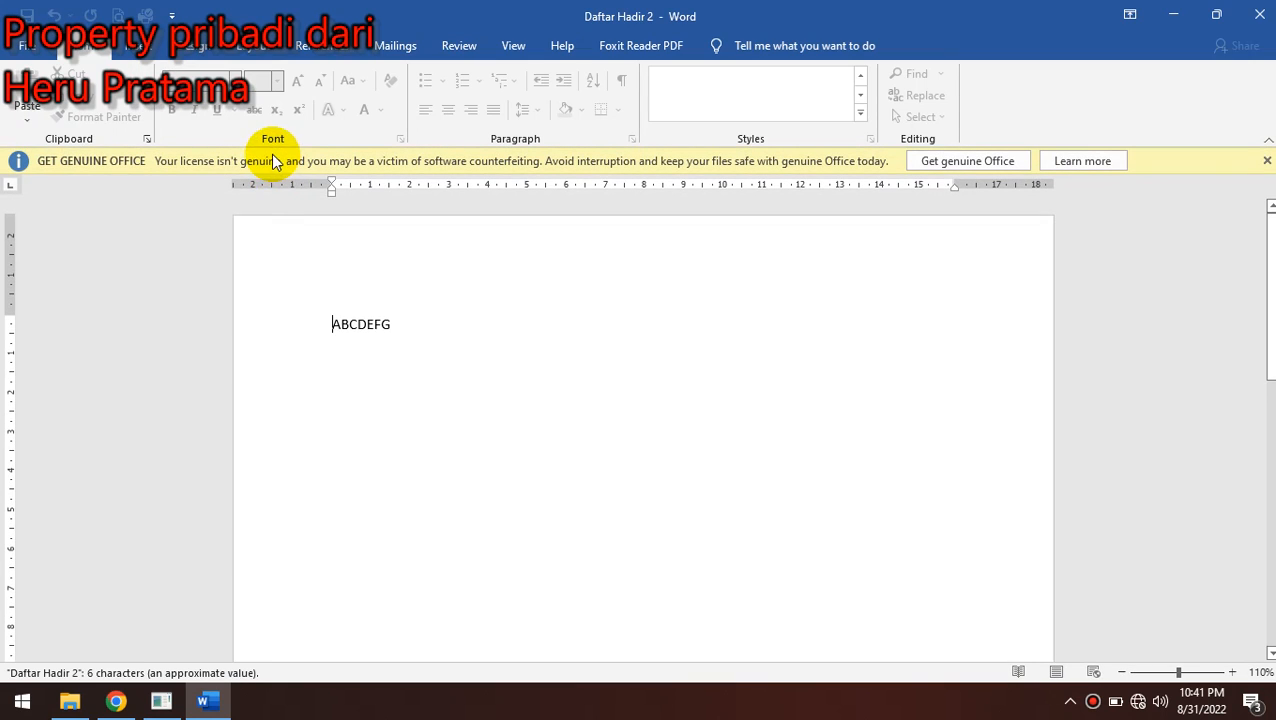
left_click(450, 330)
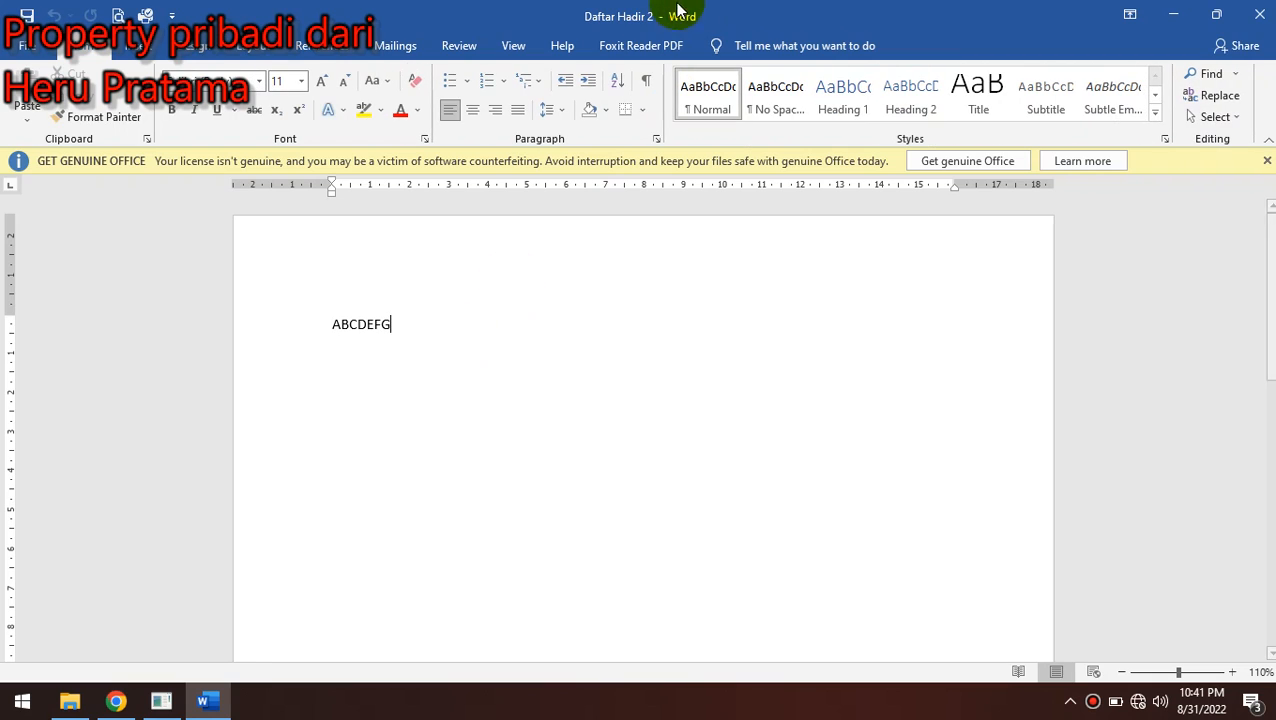